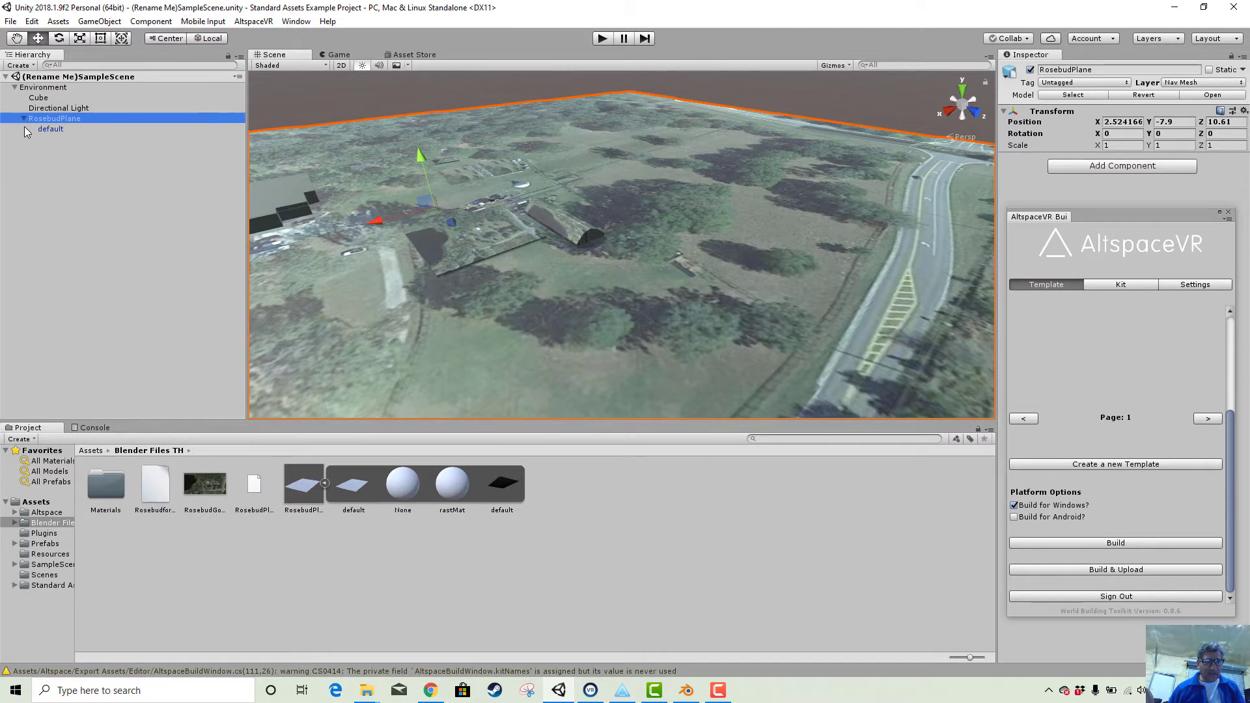
Delete the RosebudPlane object from the scene
{"action": "left_click", "coordinate": [43, 129]}
{"action": "left_click", "coordinate": [568, 237]}
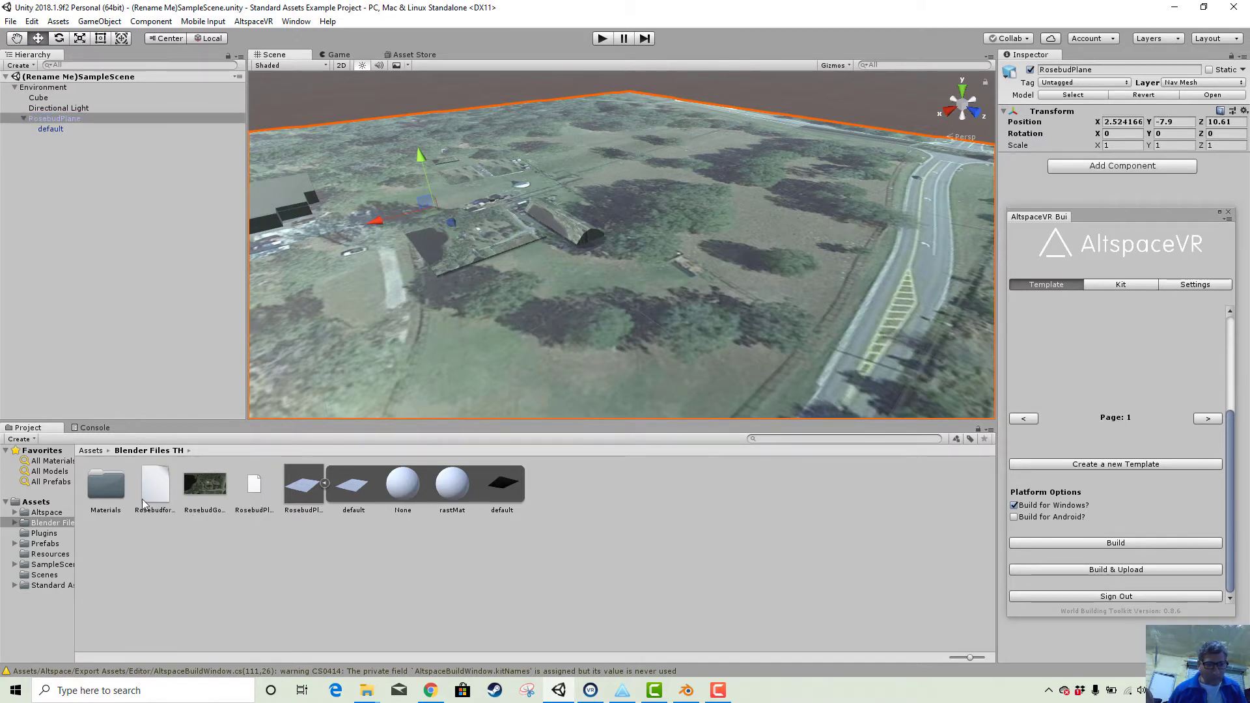
{"action": "left_click", "coordinate": [457, 491]}
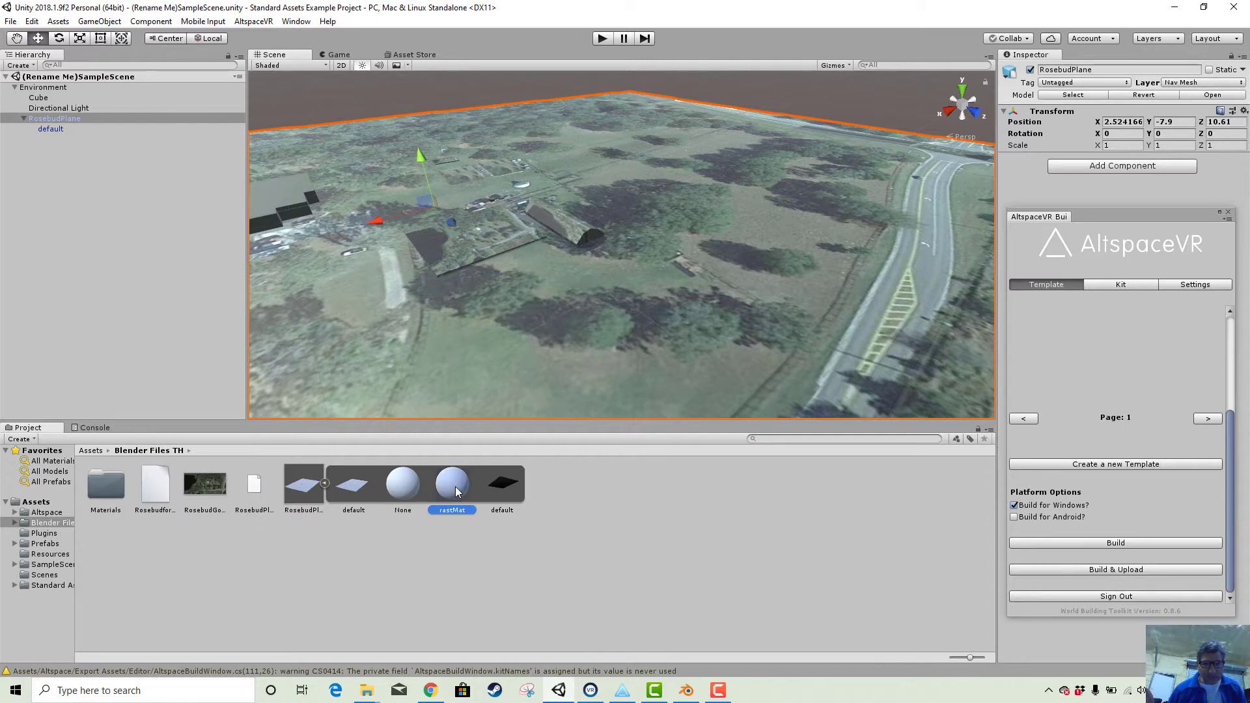
{"action": "left_click", "coordinate": [549, 217]}
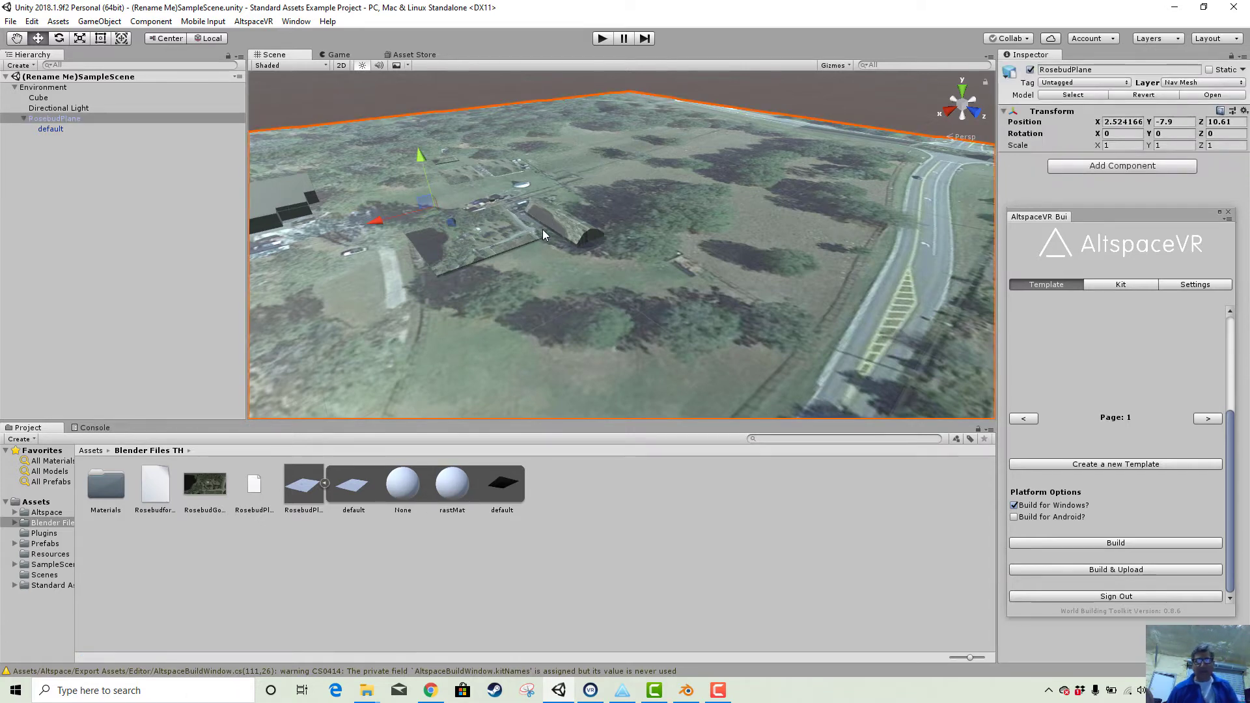
{"action": "key", "text": "Delete"}
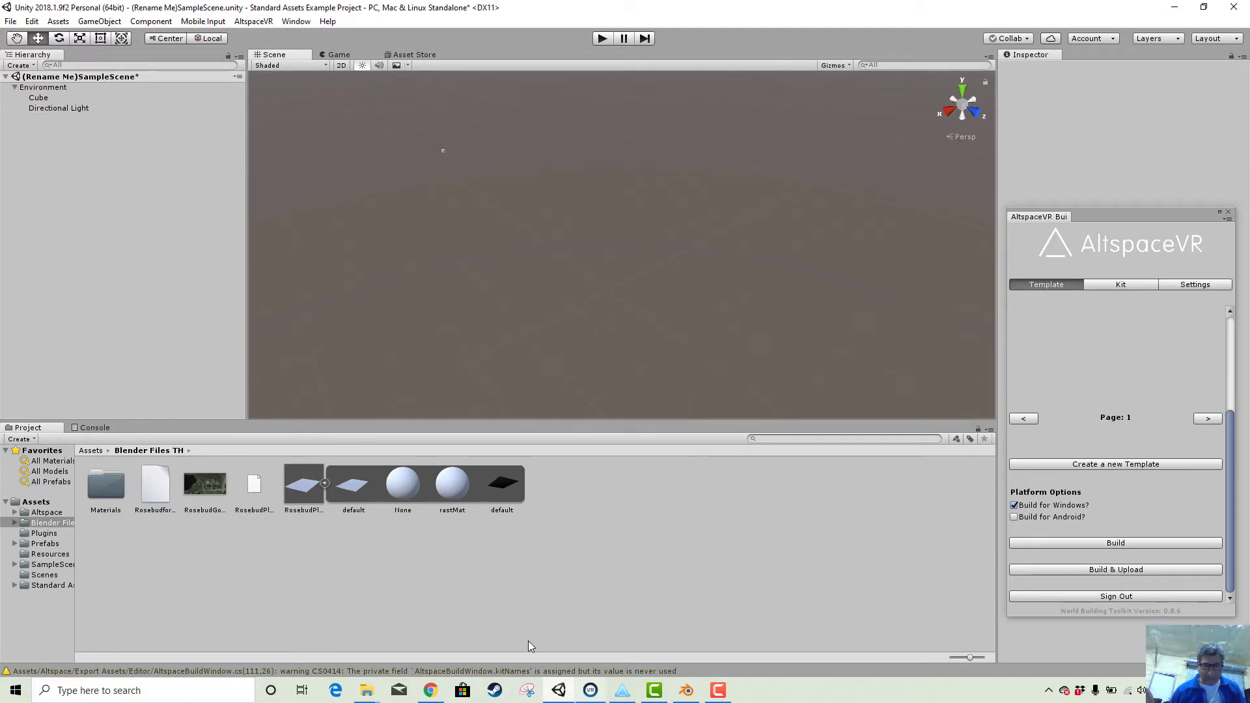
Open RosebudforAltSpaceVR.blend in Blender and export the selected satellite ground plane as a Wavefront OBJ, overwriting RosebudPlane.obj
{"action": "double_click", "coordinate": [161, 492]}
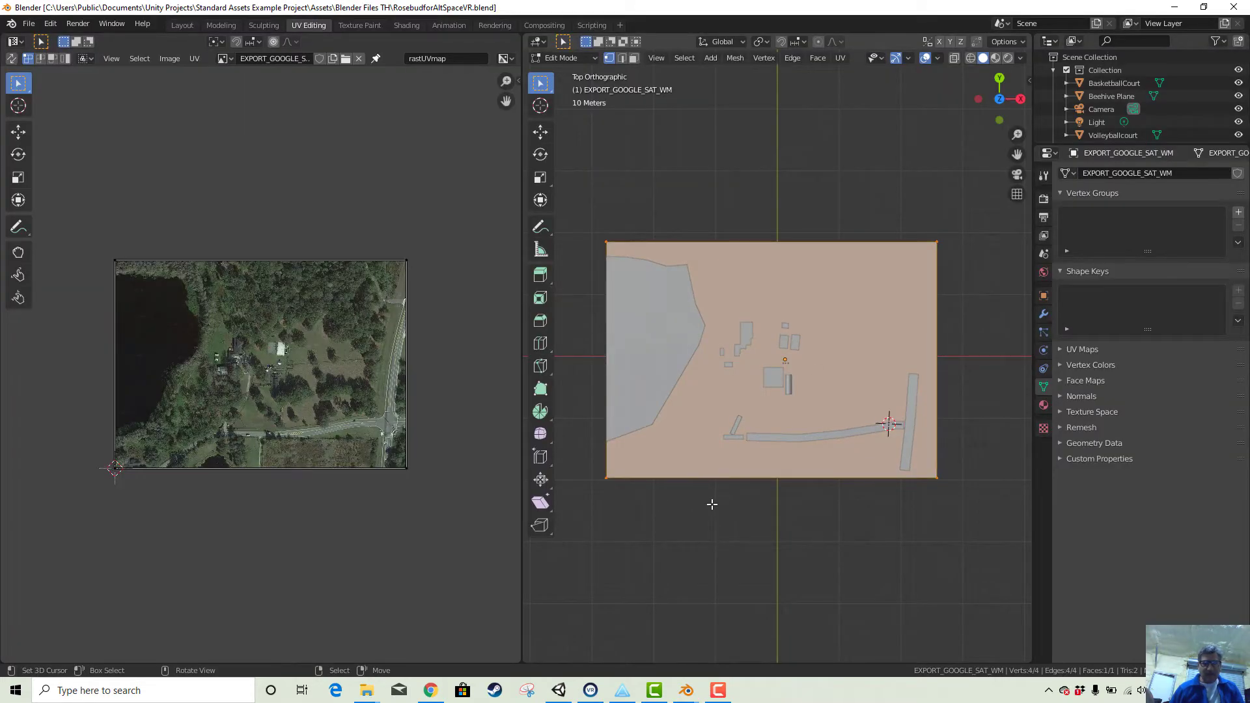
{"action": "middle_click_drag", "start_coordinate": [711, 504], "coordinate": [711, 414]}
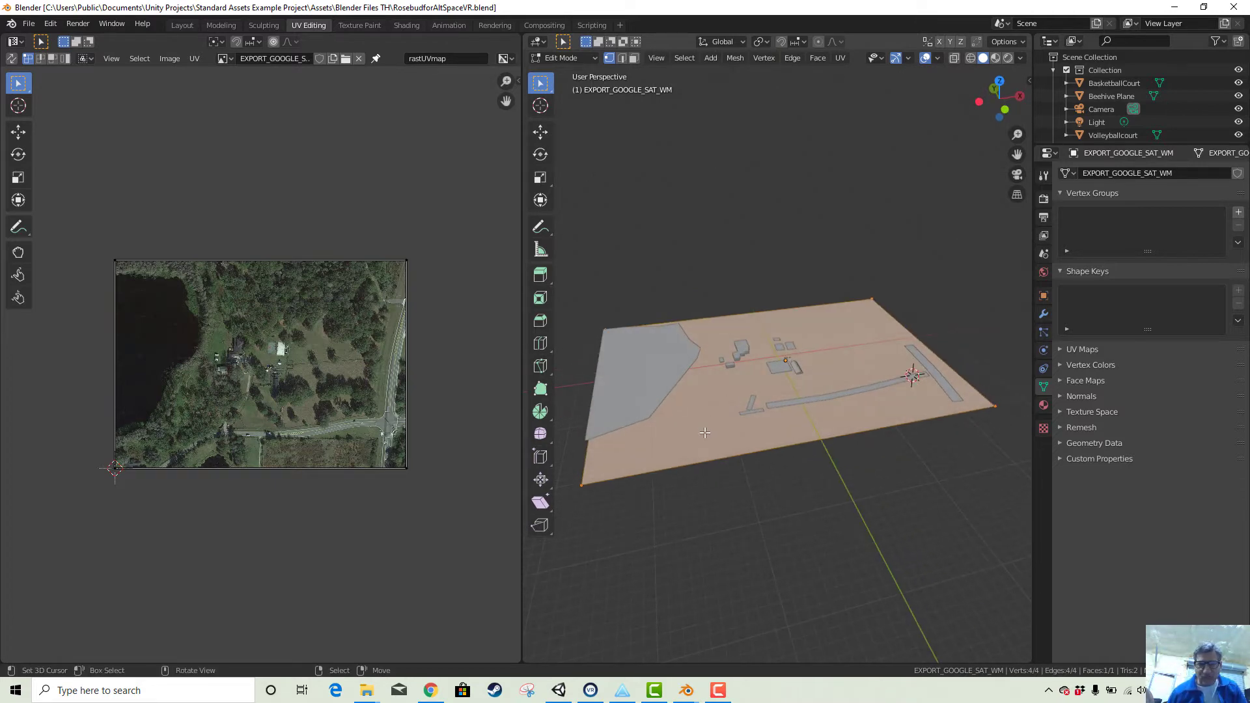
{"action": "left_click", "coordinate": [28, 24]}
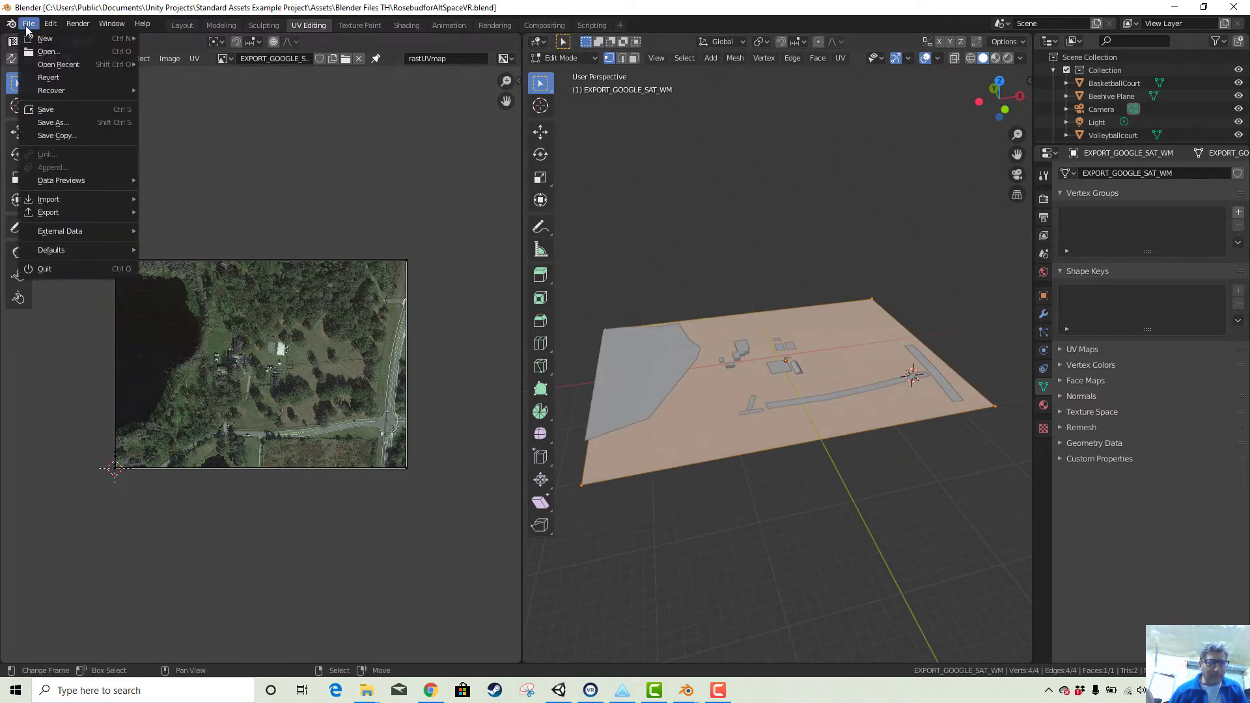
{"action": "mouse_move", "coordinate": [86, 210]}
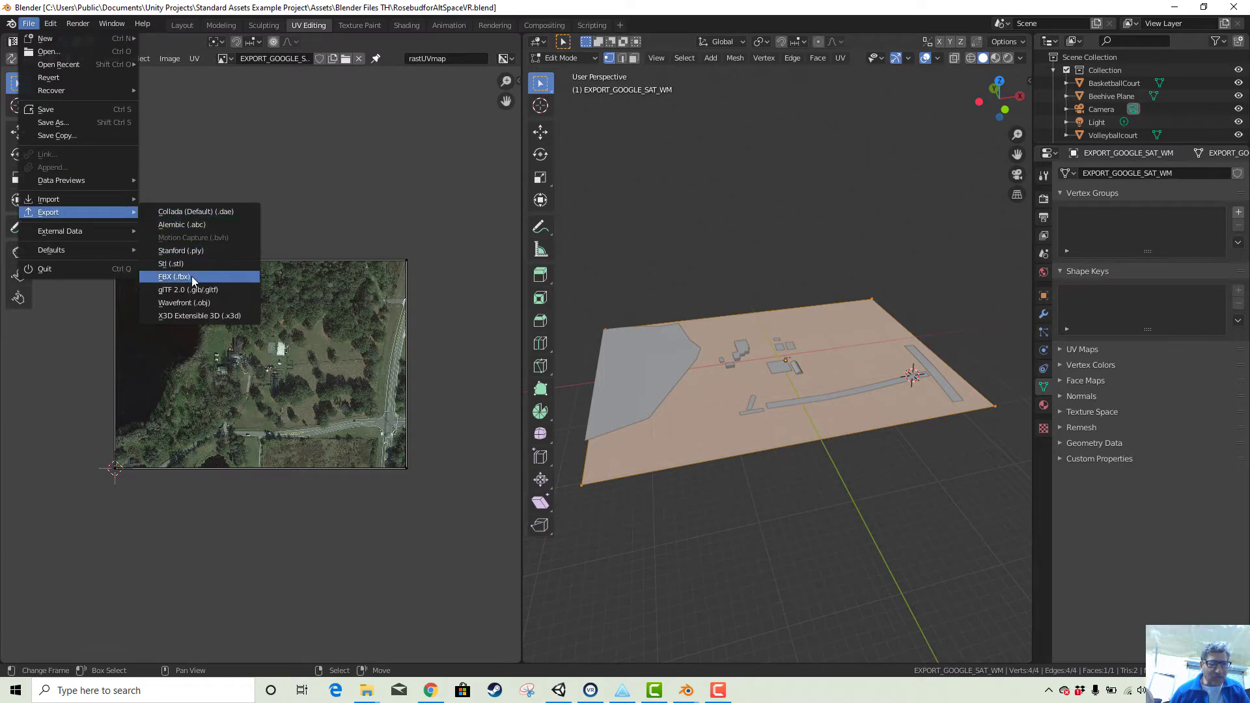
{"action": "left_click", "coordinate": [176, 302]}
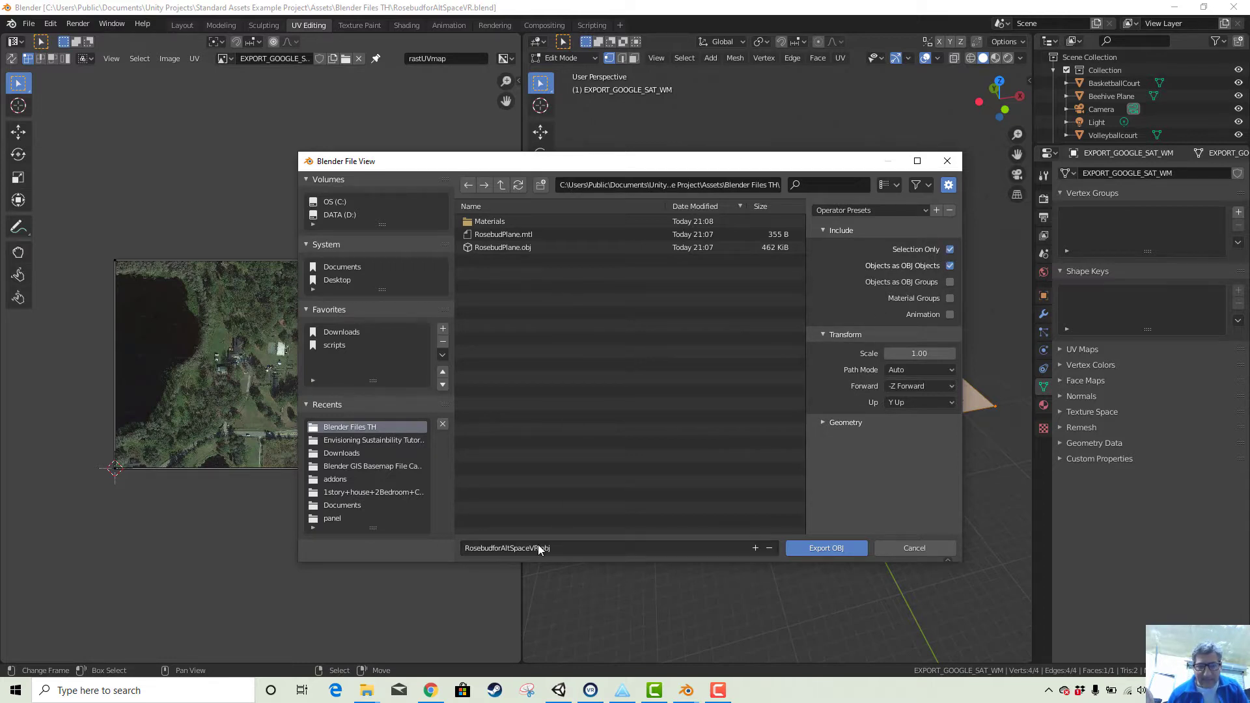
{"action": "left_click", "coordinate": [501, 252]}
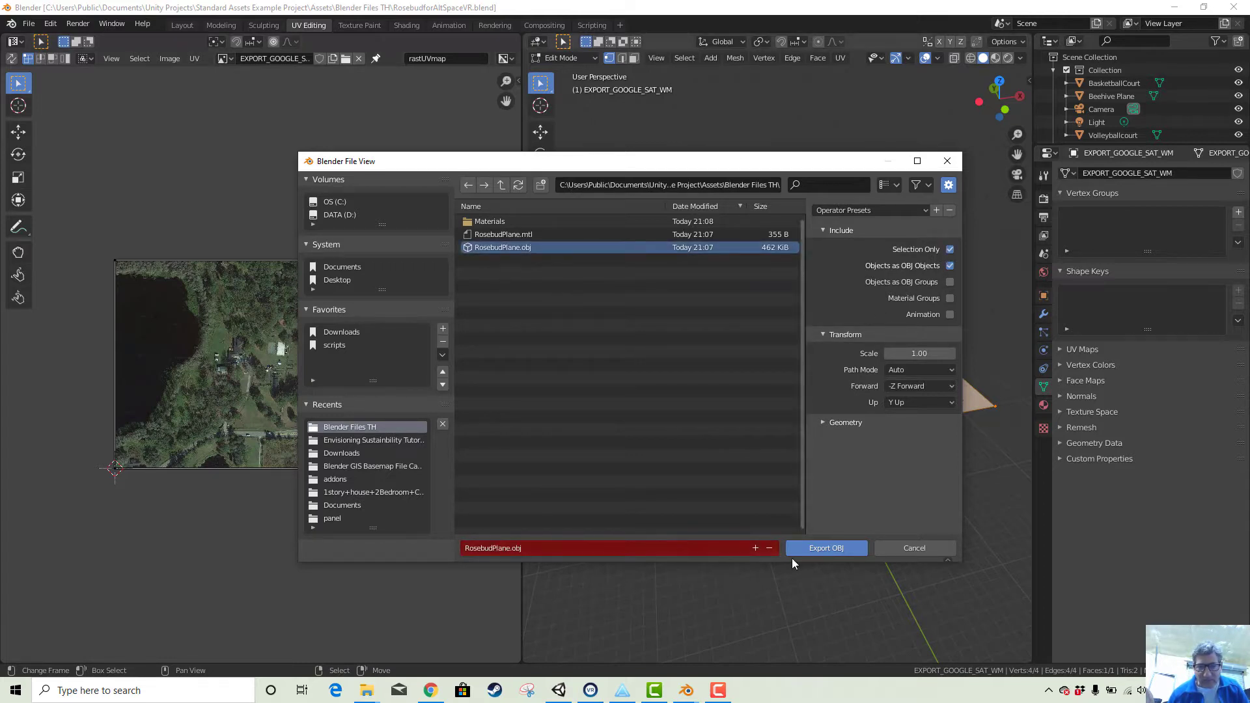
{"action": "left_click", "coordinate": [822, 547]}
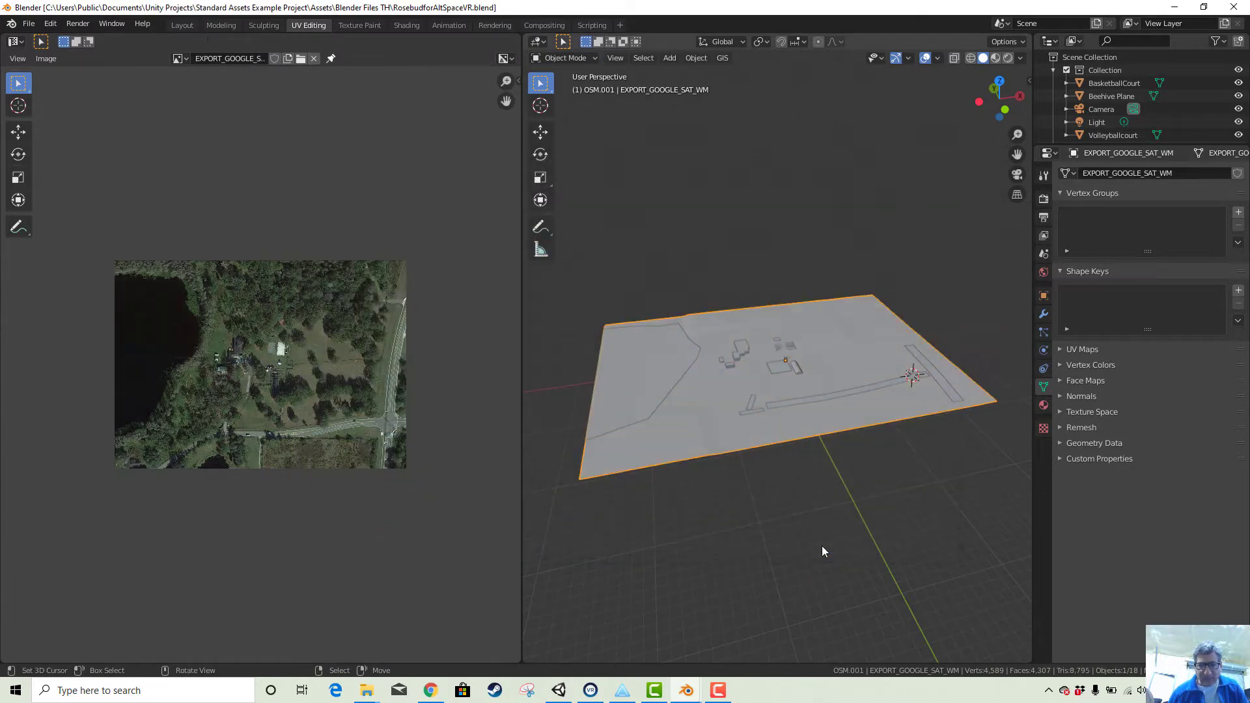
Select only the House building and export it as the Wavefront file House.obj in the Blender Files TH folder
{"action": "left_click", "coordinate": [740, 346]}
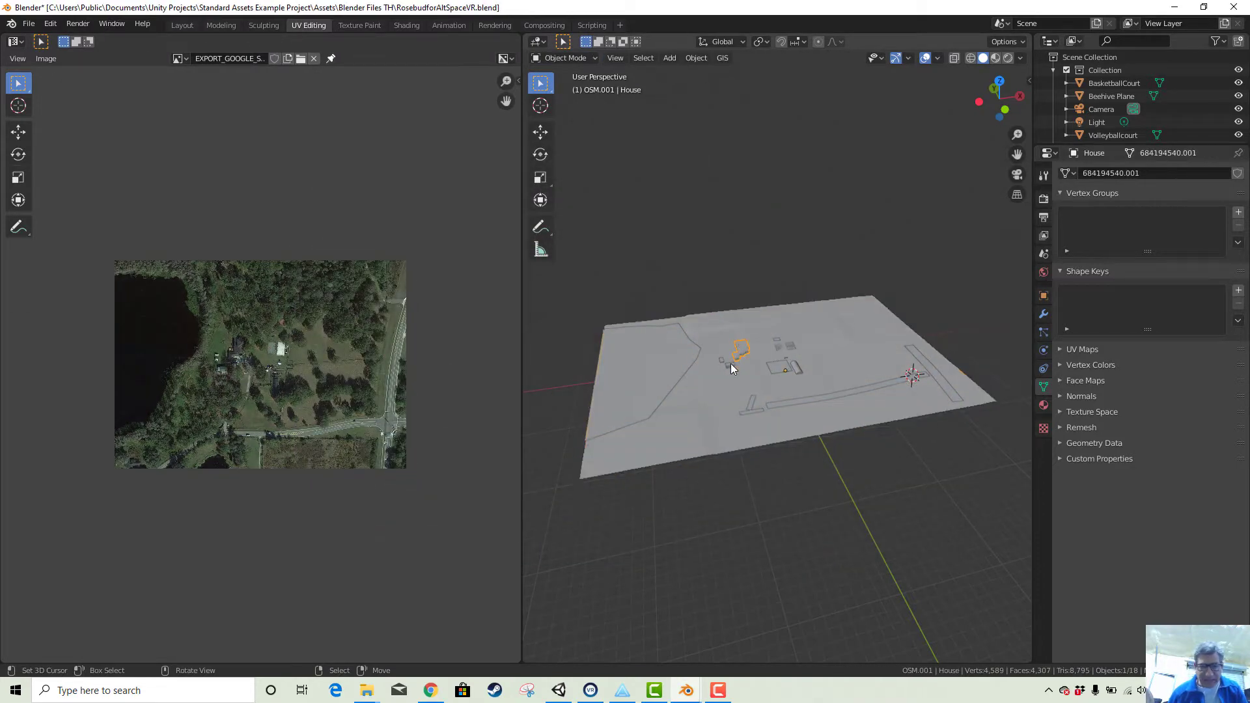
{"action": "left_click", "coordinate": [728, 367], "text": "shift"}
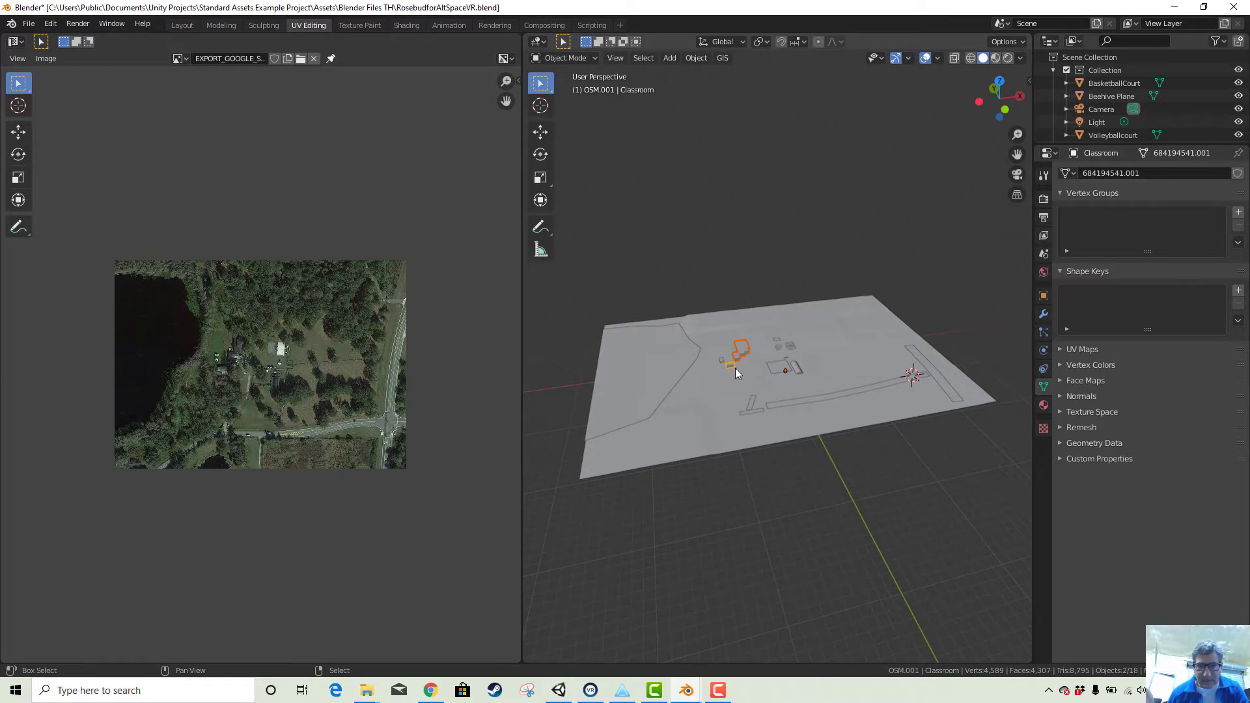
{"action": "left_click", "coordinate": [742, 353]}
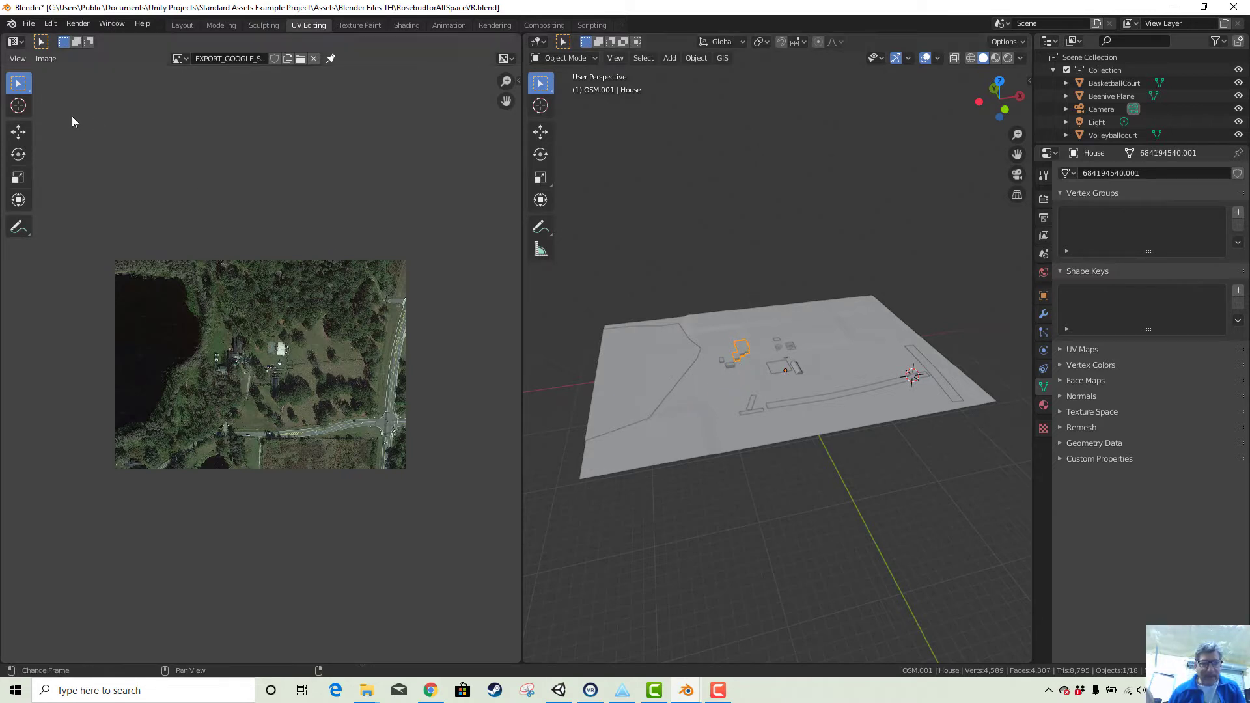
{"action": "left_click", "coordinate": [29, 26]}
{"action": "mouse_move", "coordinate": [68, 212]}
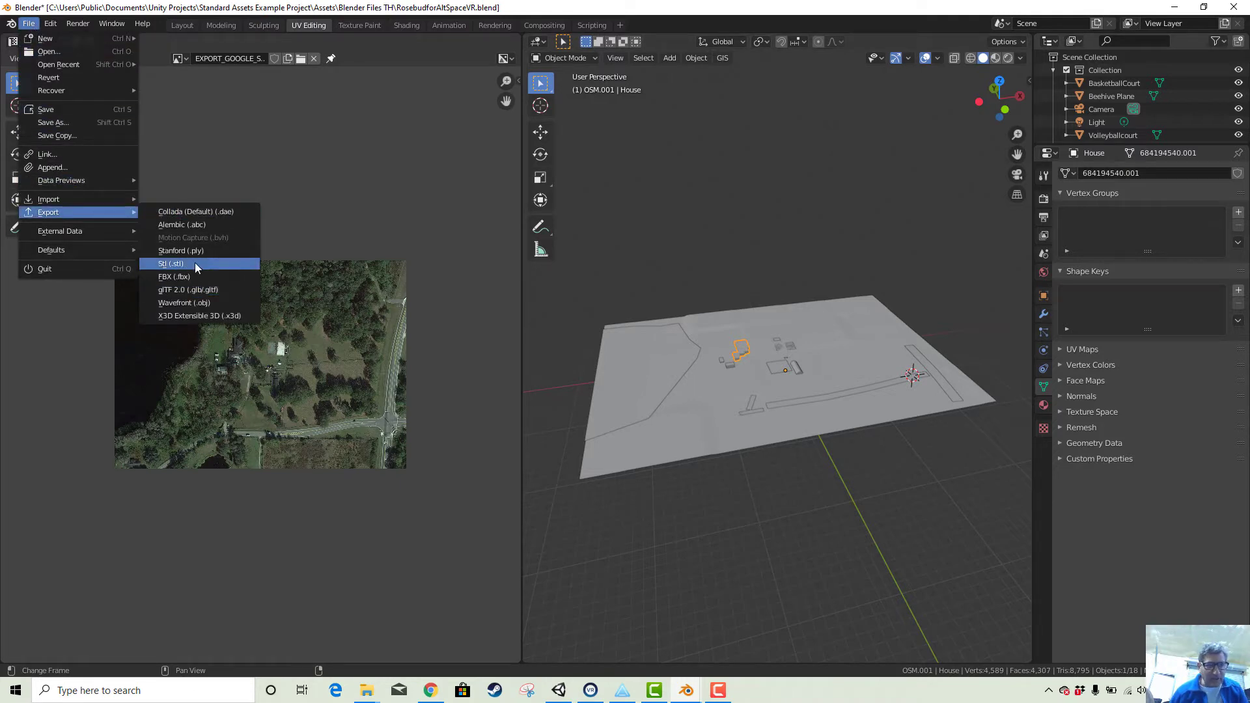
{"action": "left_click", "coordinate": [198, 302]}
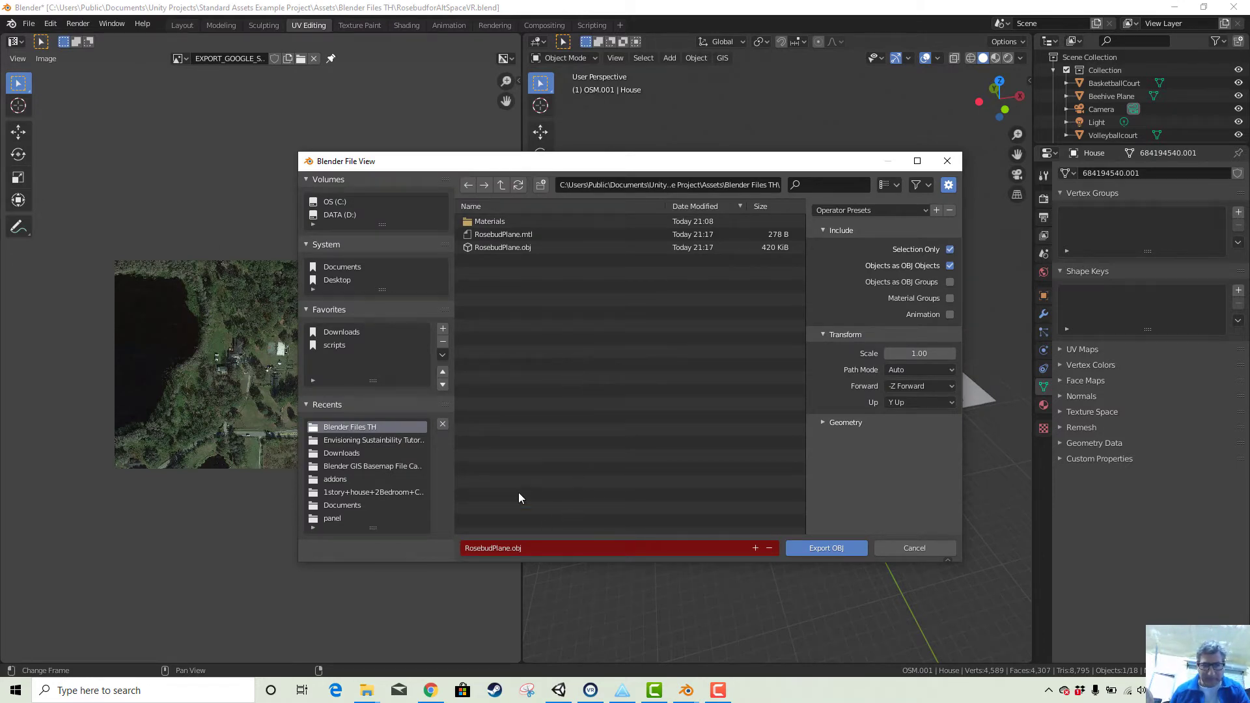
{"action": "left_click", "coordinate": [528, 552]}
{"action": "left_click_drag", "start_coordinate": [529, 552], "coordinate": [446, 559]}
{"action": "type", "text": "House"}
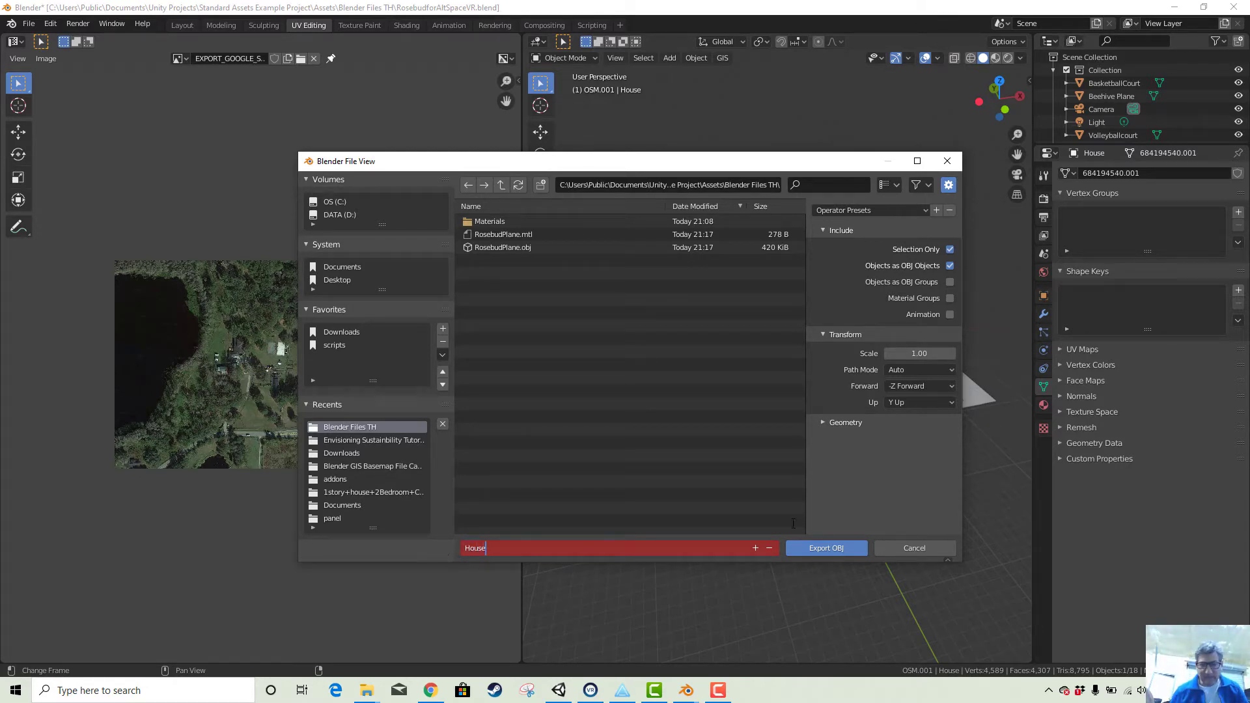
{"action": "left_click", "coordinate": [835, 551]}
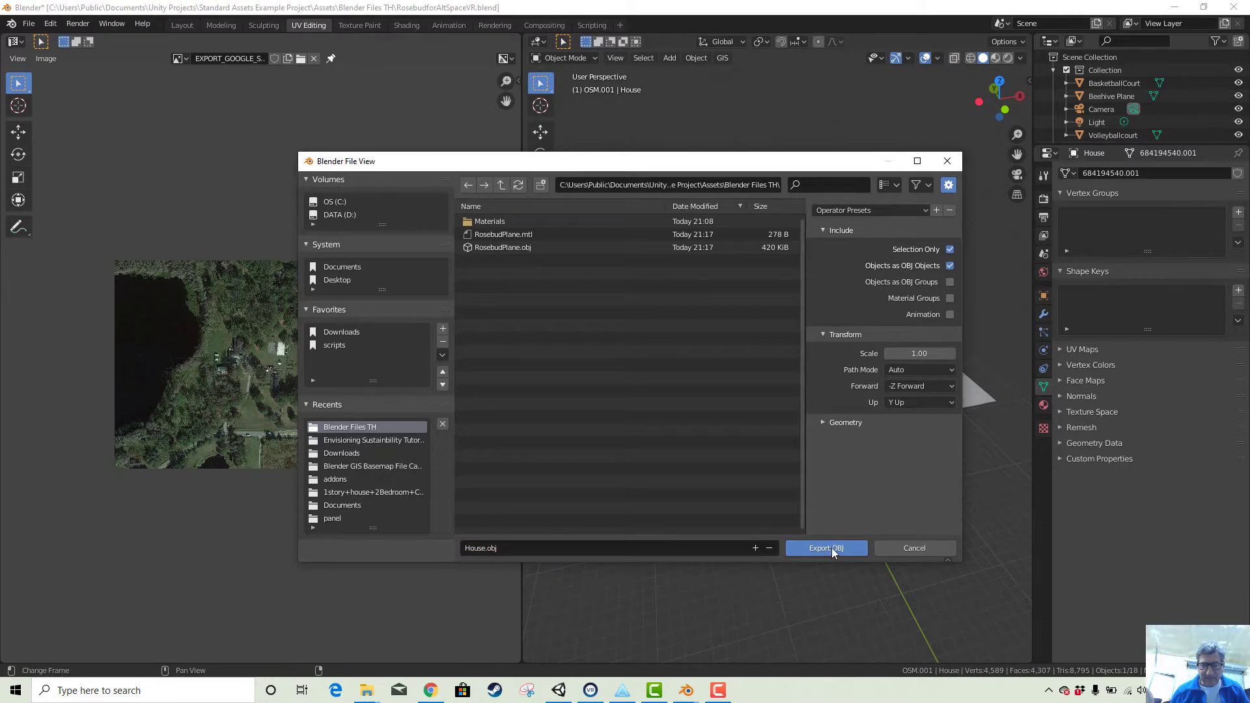
{"action": "left_click", "coordinate": [830, 548]}
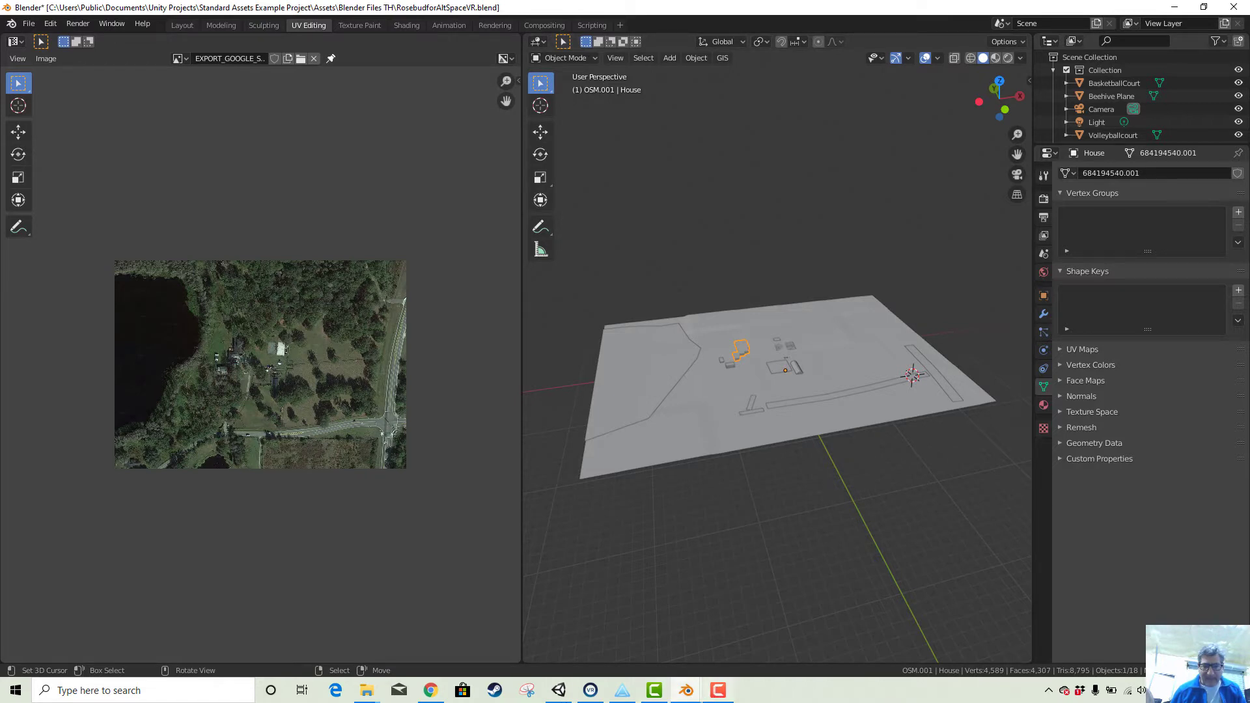
Switch to Unity and place the re-exported RosebudPlane model in the scene
{"action": "left_click", "coordinate": [558, 690]}
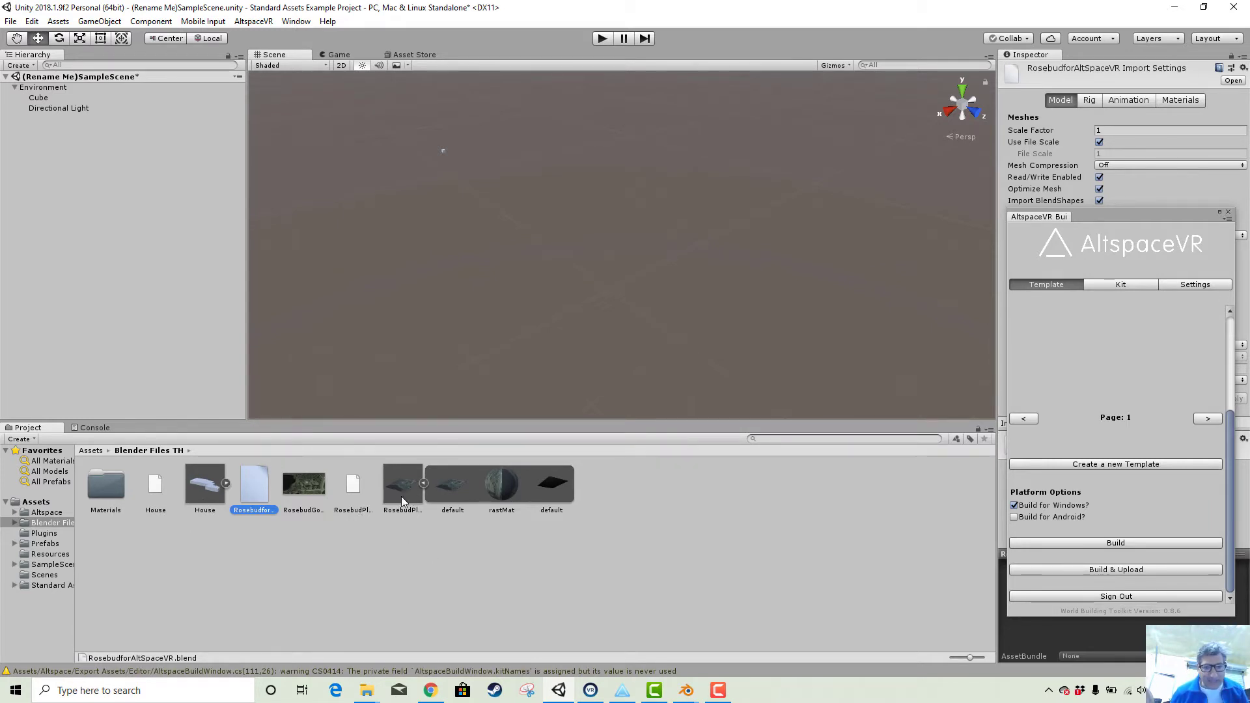
{"action": "left_click_drag", "start_coordinate": [401, 496], "coordinate": [517, 345]}
{"action": "scroll", "coordinate": [627, 318], "scroll_direction": "down", "scroll_amount": 10}
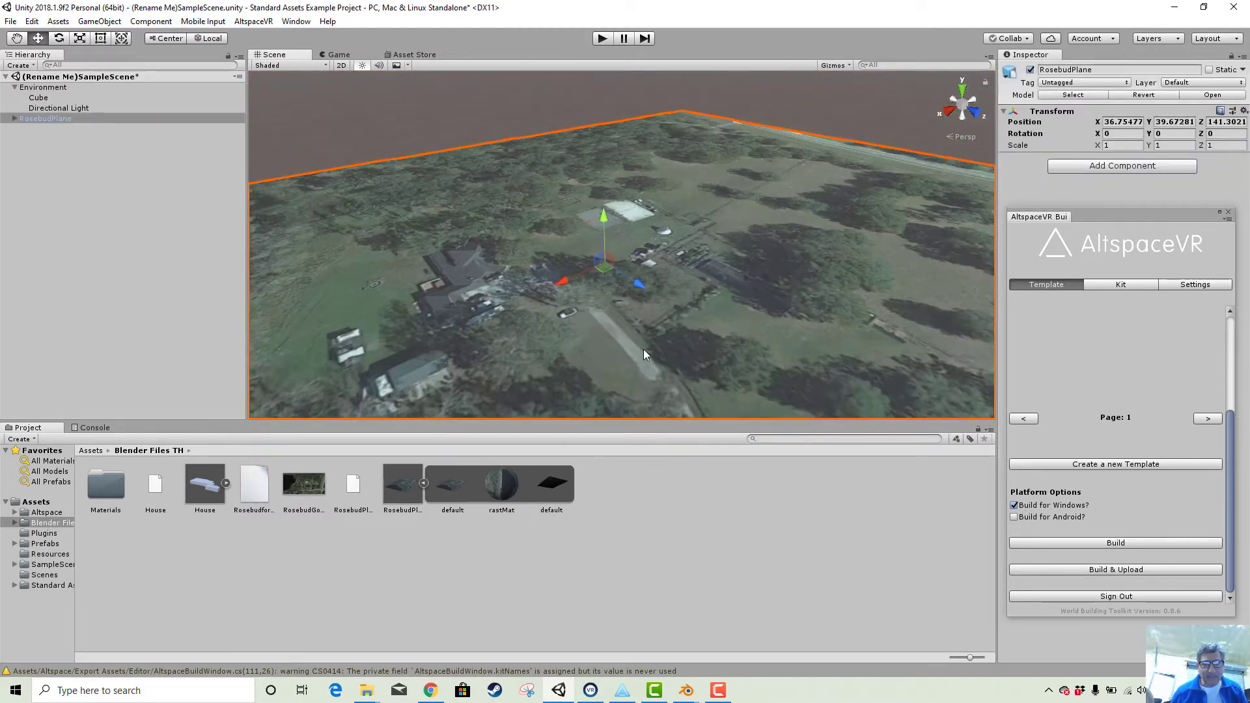
{"action": "scroll", "coordinate": [604, 303], "scroll_direction": "down", "scroll_amount": 8}
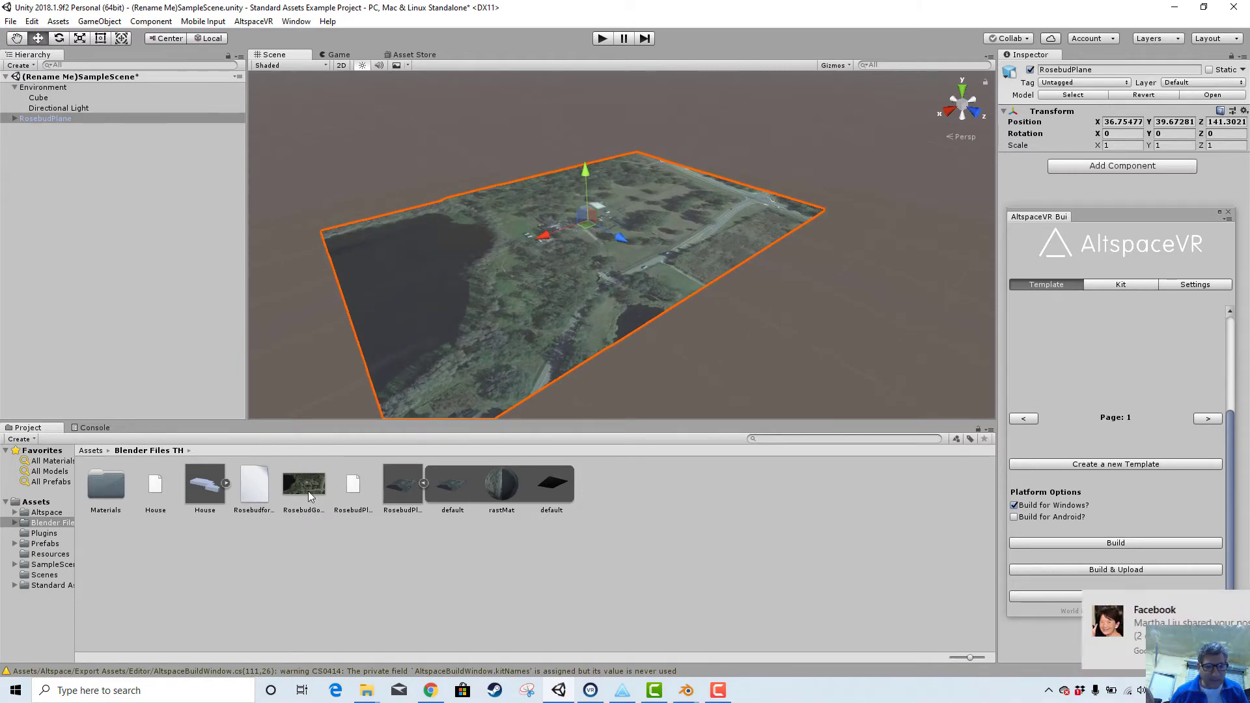
Add the House model from the Blender Files TH folder to the scene
{"action": "left_click_drag", "start_coordinate": [208, 493], "coordinate": [553, 248]}
{"action": "scroll", "coordinate": [651, 299], "scroll_direction": "up", "scroll_amount": 5}
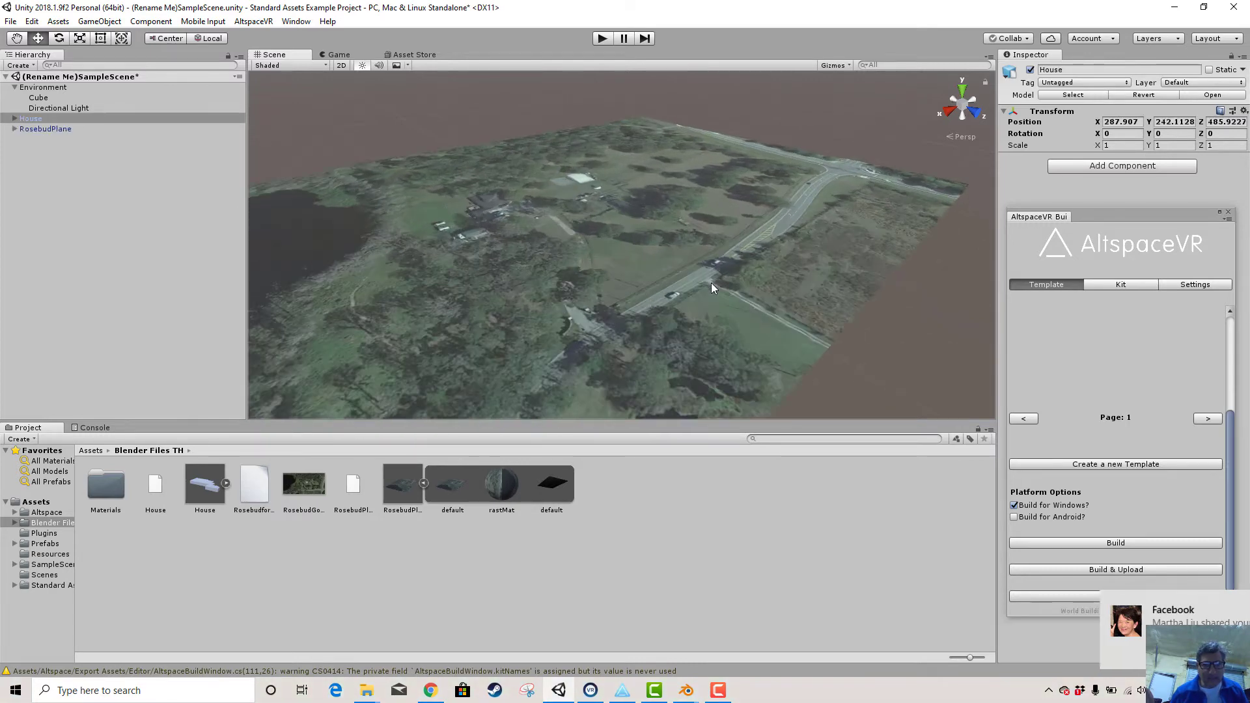
{"action": "middle_click_drag", "start_coordinate": [710, 282], "coordinate": [736, 218]}
{"action": "scroll", "coordinate": [732, 228], "scroll_direction": "down", "scroll_amount": 8}
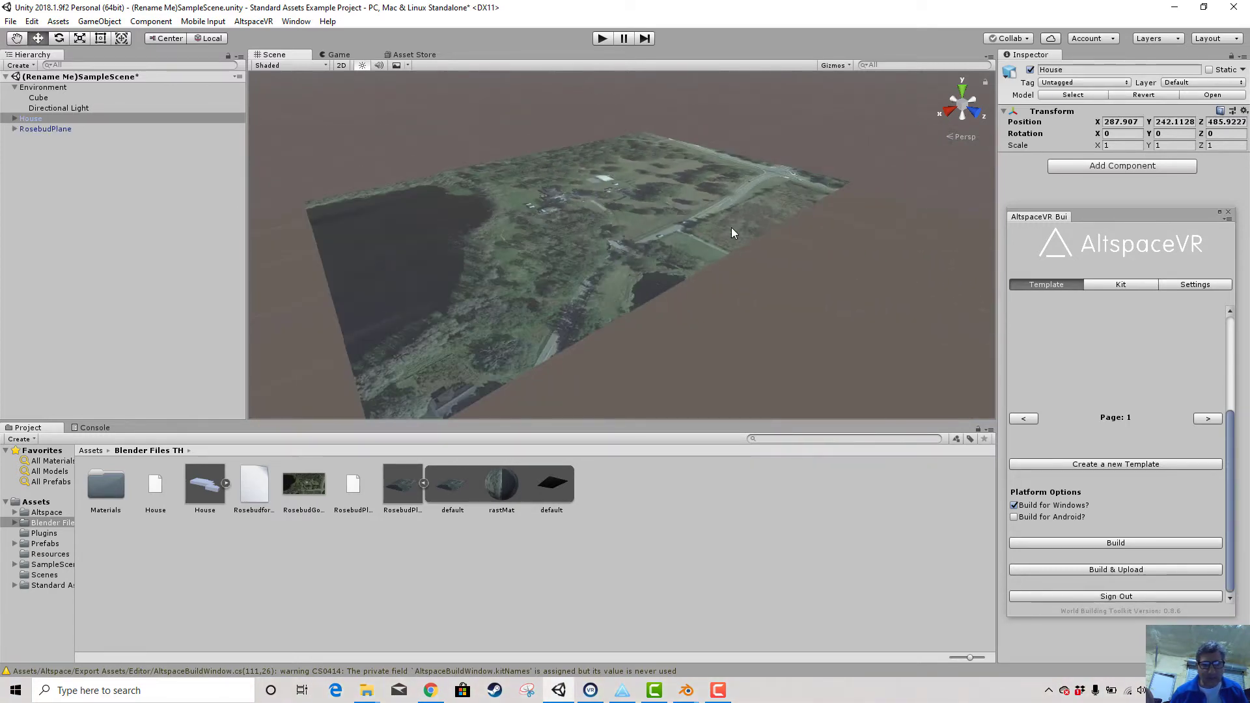
{"action": "middle_click_drag", "start_coordinate": [606, 257], "coordinate": [600, 292]}
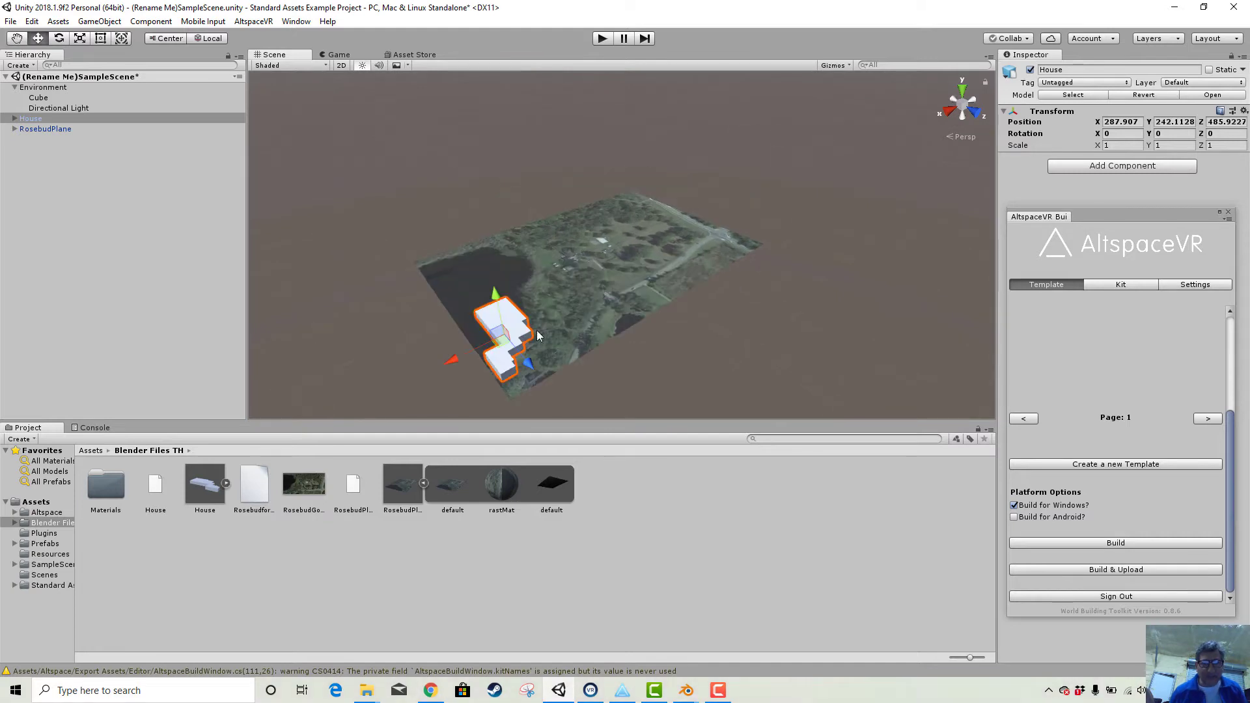
Move the House horizontally toward the buildings on the satellite plane, to about X 191 and Z 423
{"action": "left_click_drag", "start_coordinate": [451, 363], "coordinate": [623, 252]}
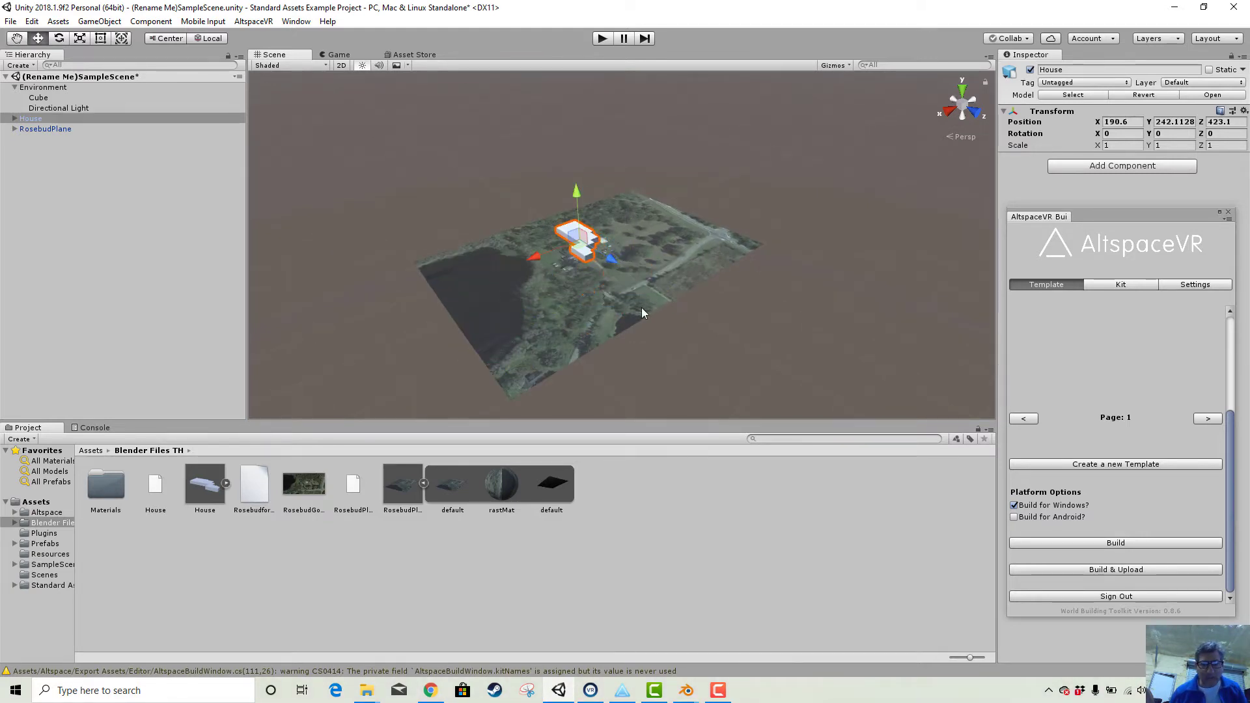
{"action": "scroll", "coordinate": [642, 307], "scroll_direction": "up", "scroll_amount": 4}
{"action": "scroll", "coordinate": [642, 307], "scroll_direction": "down", "scroll_amount": 3}
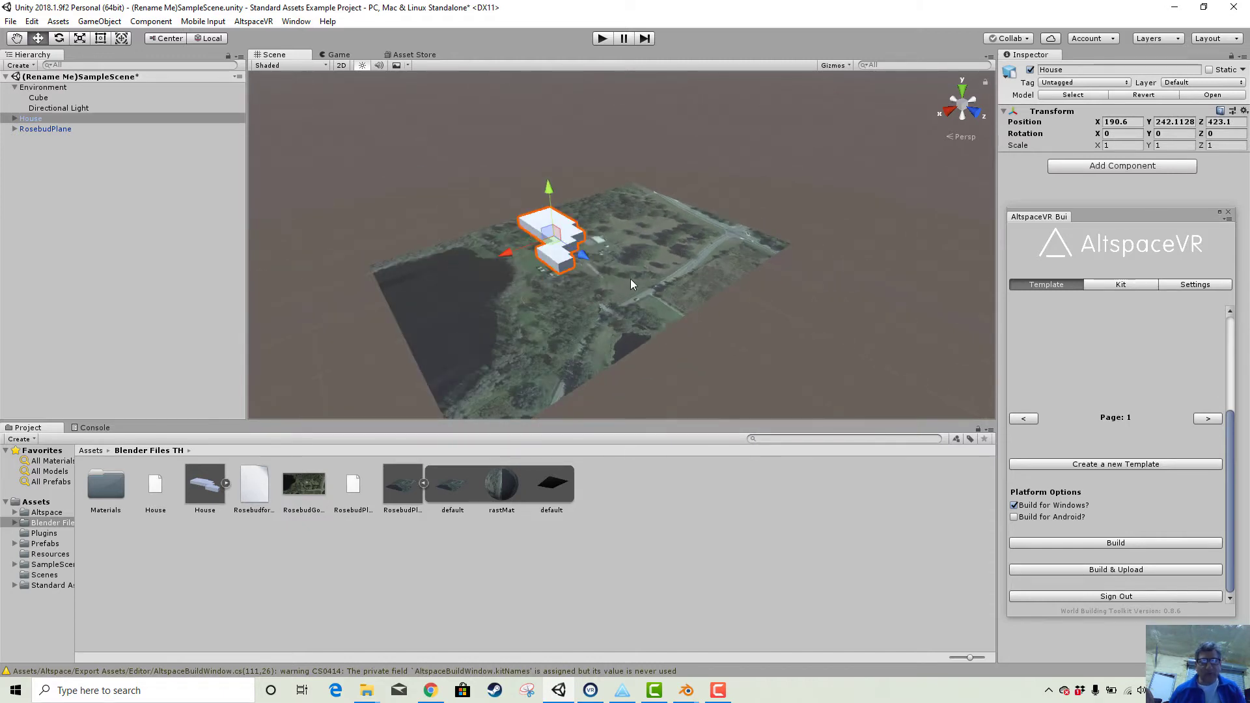
In the top view, move the House onto the satellite plane near the lake, to about X 52 and Z 179
{"action": "left_click", "coordinate": [962, 91]}
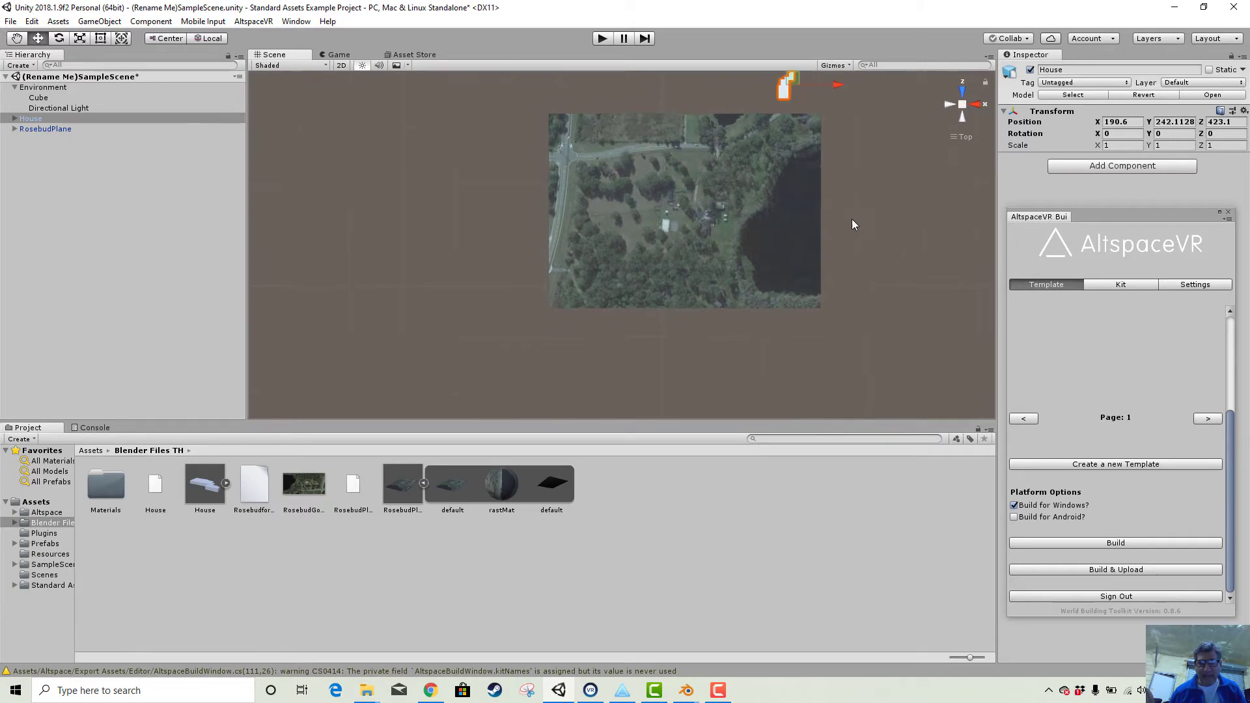
{"action": "left_click_drag", "start_coordinate": [789, 91], "coordinate": [775, 121]}
{"action": "scroll", "coordinate": [779, 95], "scroll_direction": "down", "scroll_amount": 1}
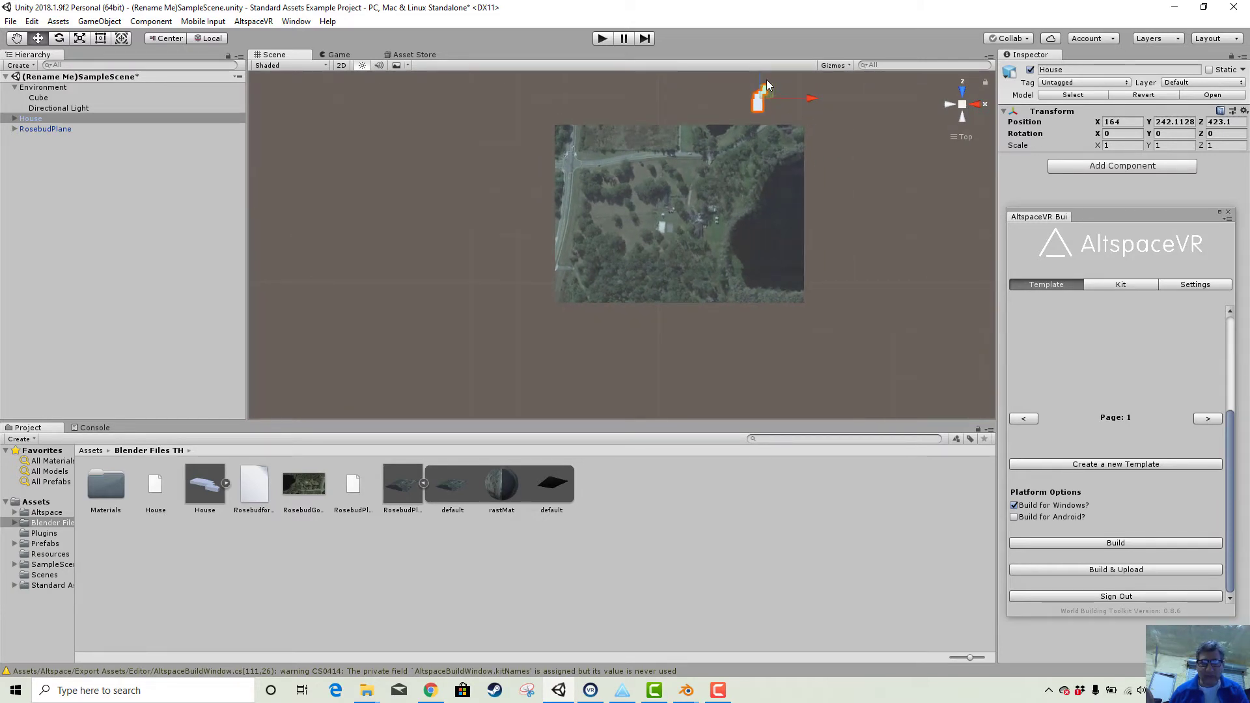
{"action": "left_click_drag", "start_coordinate": [759, 75], "coordinate": [729, 194]}
{"action": "left_click_drag", "start_coordinate": [811, 212], "coordinate": [761, 225]}
{"action": "scroll", "coordinate": [762, 227], "scroll_direction": "up", "scroll_amount": 1}
{"action": "scroll", "coordinate": [761, 226], "scroll_direction": "up", "scroll_amount": 5}
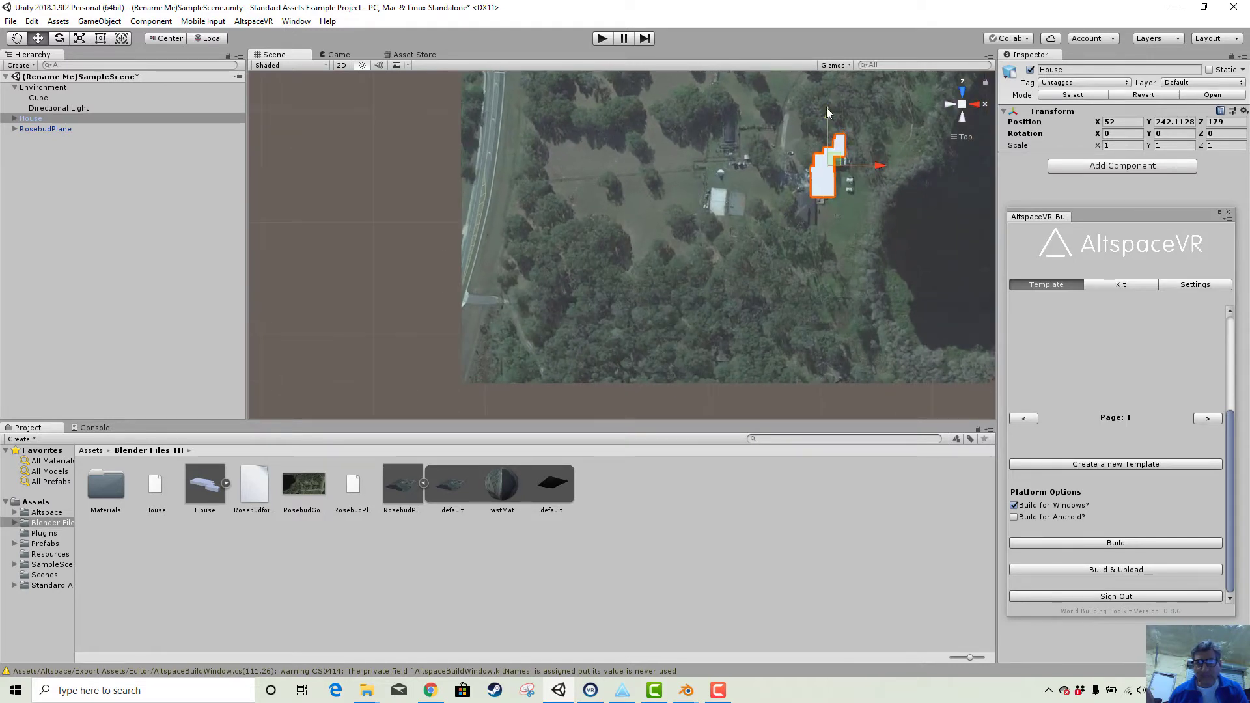
Fine-tune the House's placement over its footprint in the satellite image, to about X 35 and Z 147
{"action": "left_click_drag", "start_coordinate": [827, 112], "coordinate": [836, 157]}
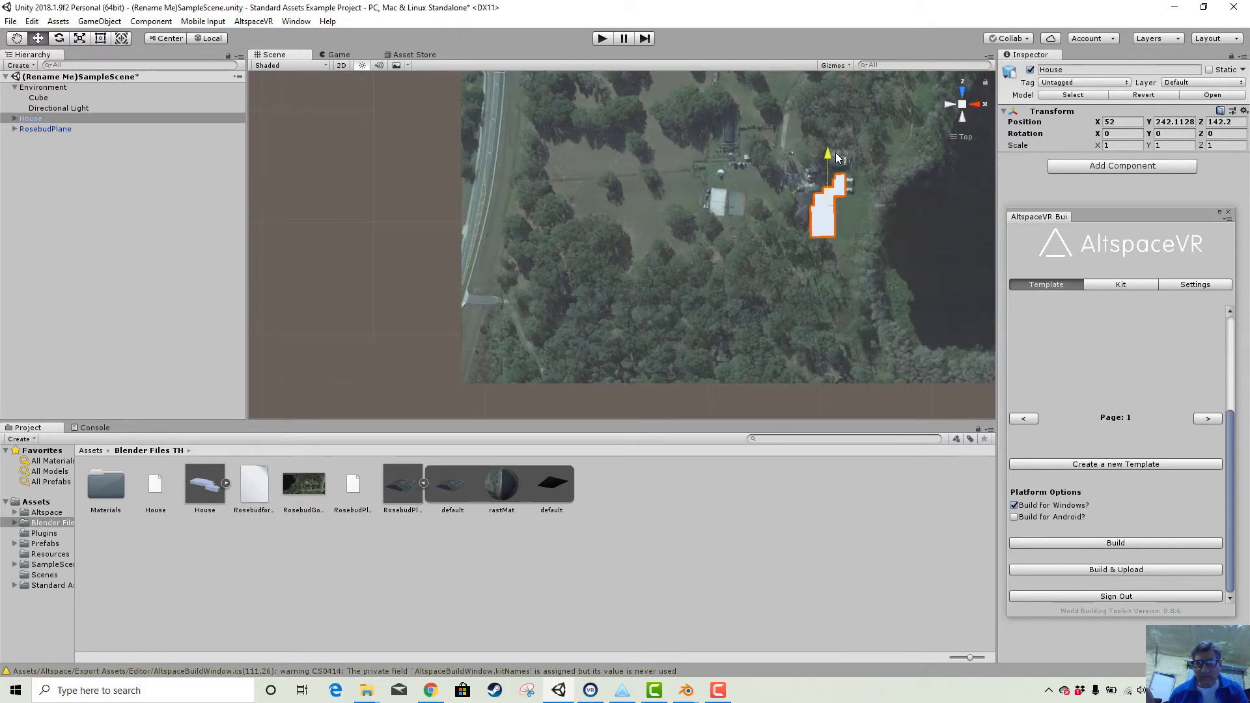
{"action": "left_click_drag", "start_coordinate": [878, 204], "coordinate": [856, 206]}
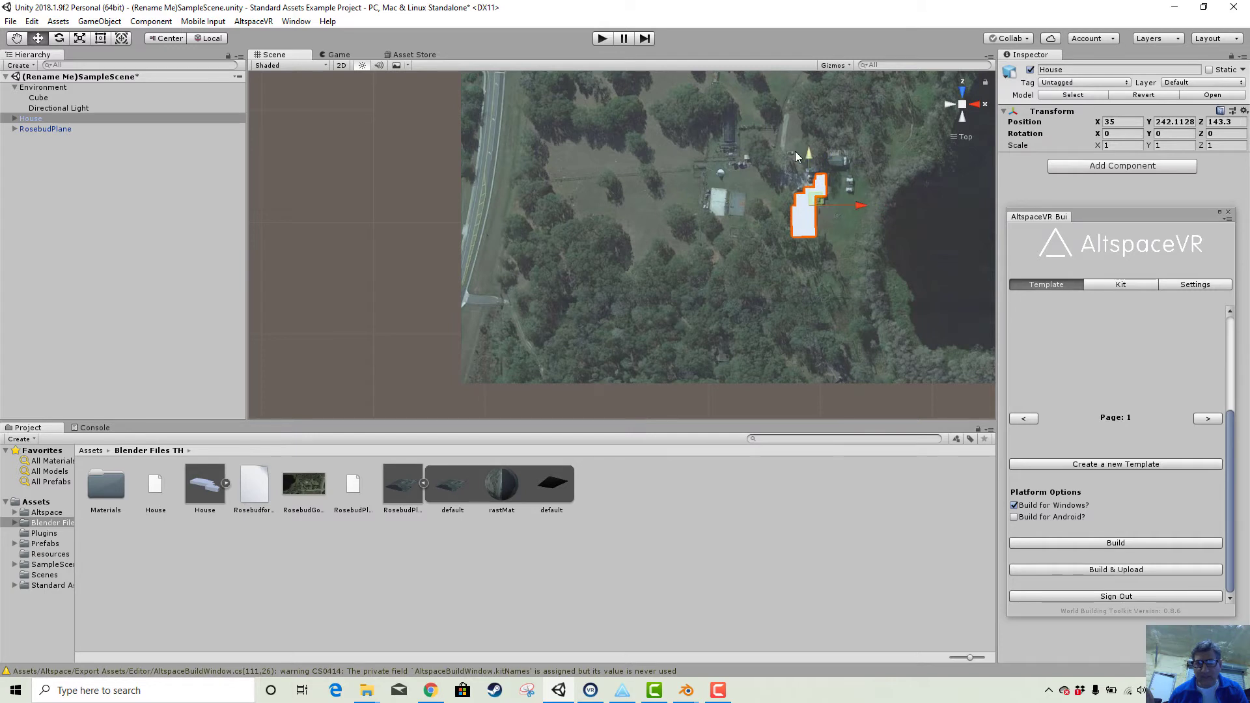
{"action": "left_click_drag", "start_coordinate": [810, 158], "coordinate": [810, 151]}
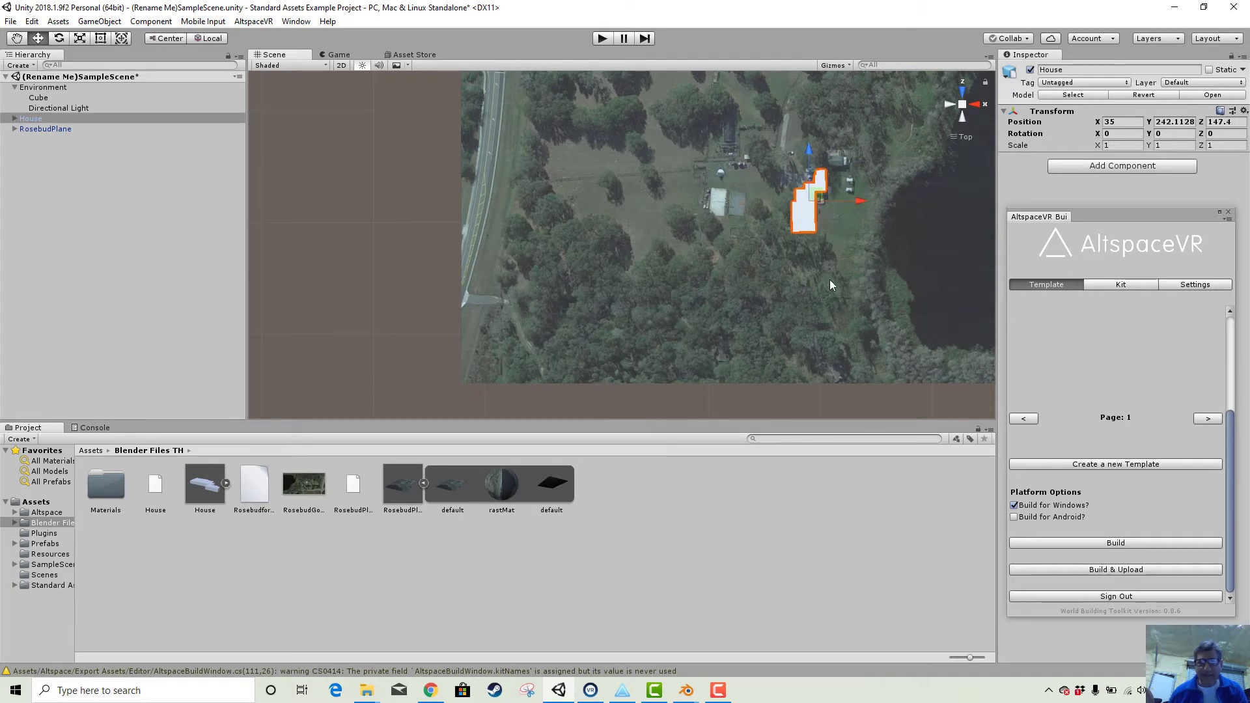
{"action": "scroll", "coordinate": [760, 328], "scroll_direction": "down", "scroll_amount": 1}
{"action": "scroll", "coordinate": [759, 328], "scroll_direction": "up", "scroll_amount": 1}
Set the House's Y position to 0
{"action": "right_click_drag", "start_coordinate": [759, 328], "coordinate": [772, 282]}
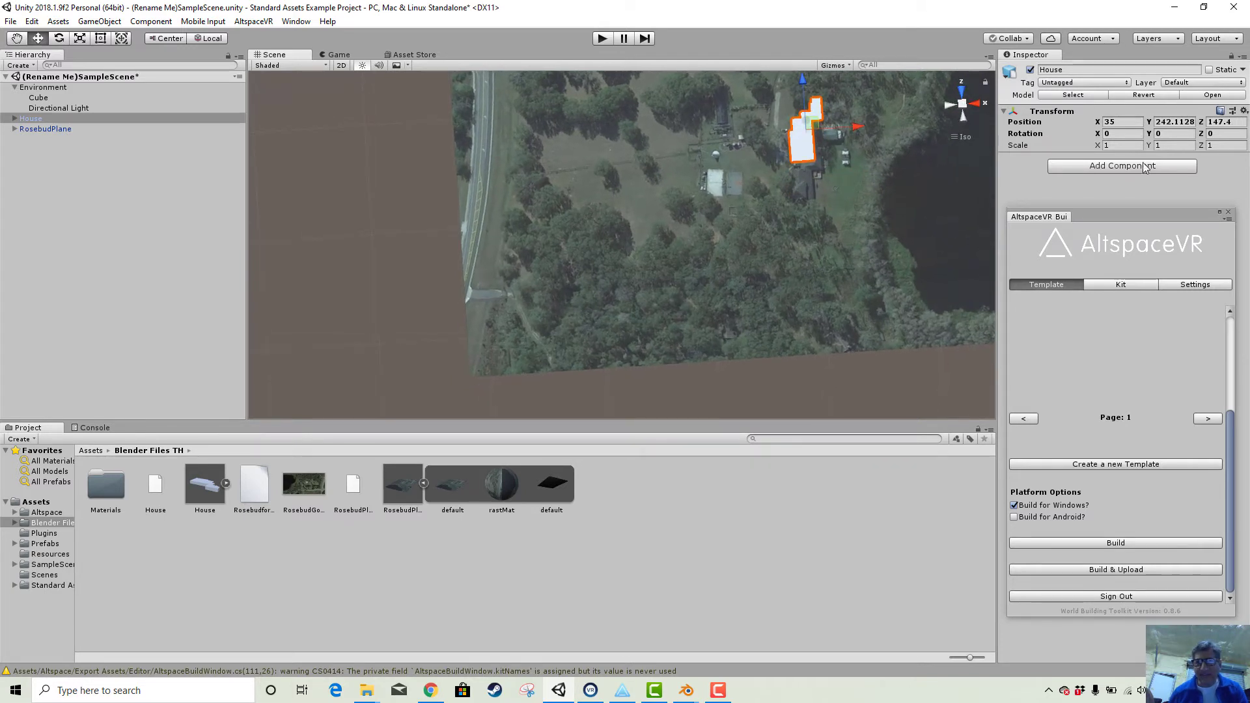
{"action": "left_click", "coordinate": [1172, 123]}
{"action": "type", "text": "0"}
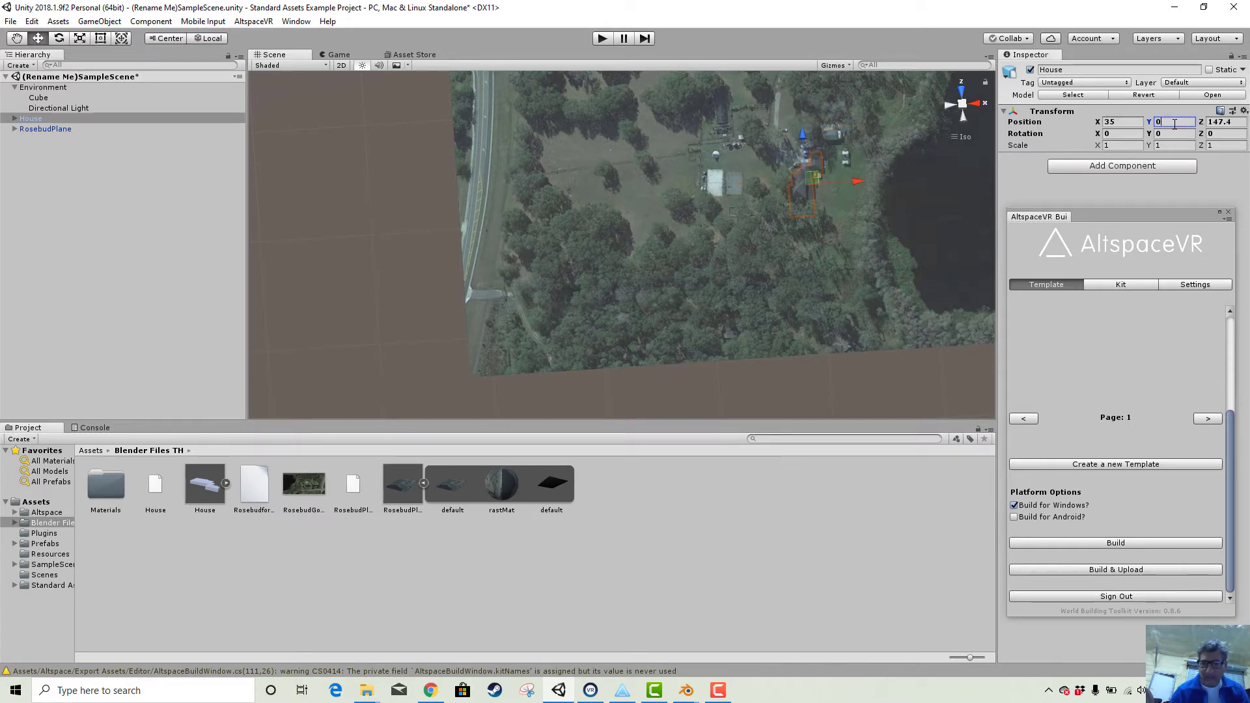
Raise the House above the satellite ground plane to a Y position of about 38
{"action": "scroll", "coordinate": [834, 342], "scroll_direction": "up", "scroll_amount": 2}
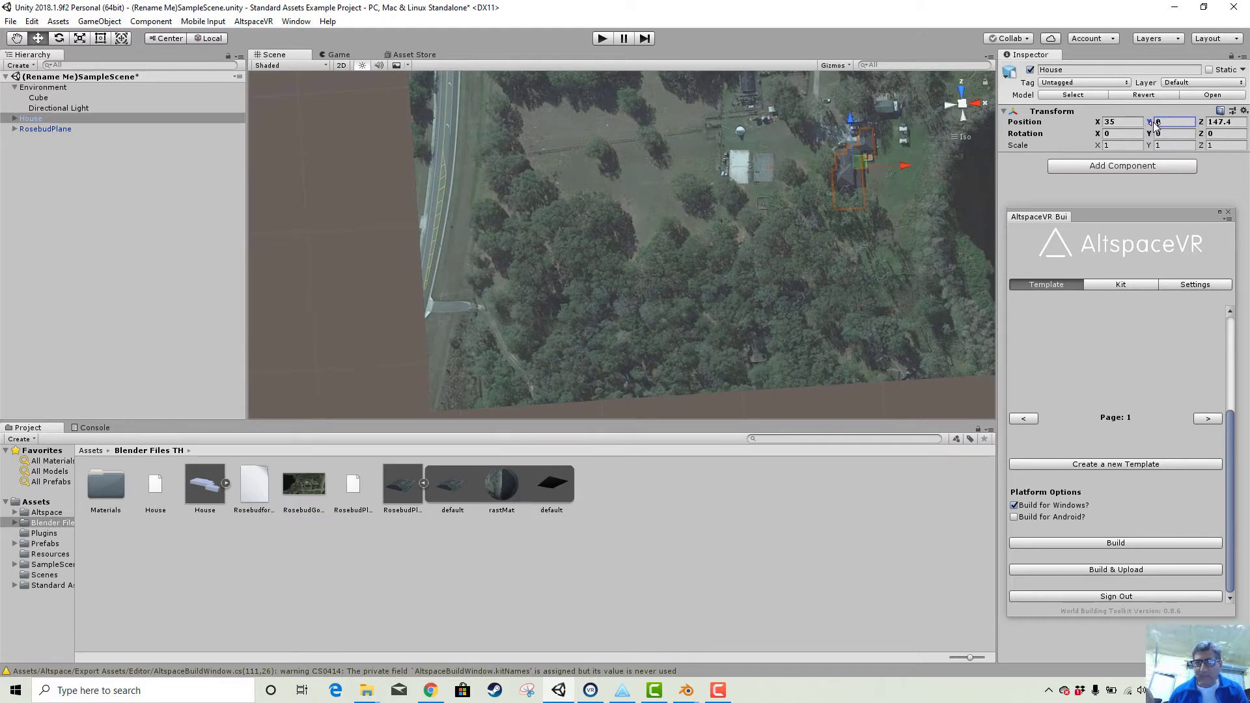
{"action": "left_click_drag", "start_coordinate": [1172, 121], "coordinate": [675, 141]}
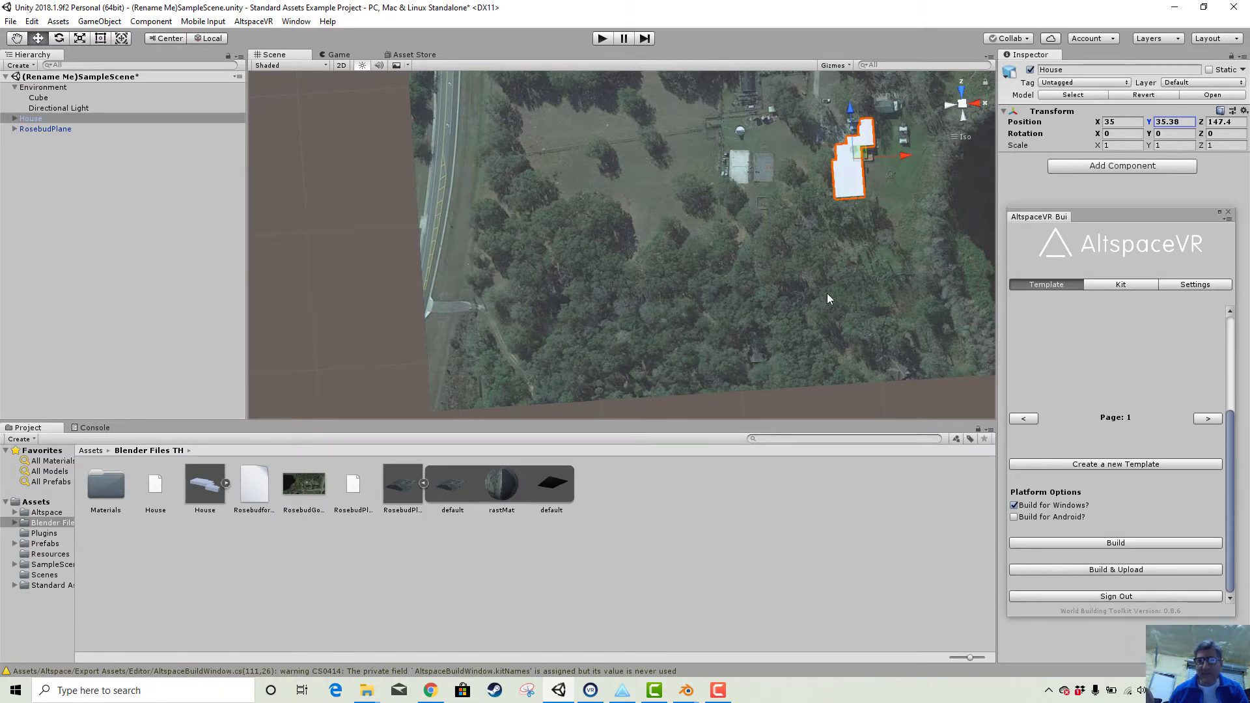
{"action": "left_click", "coordinate": [946, 105]}
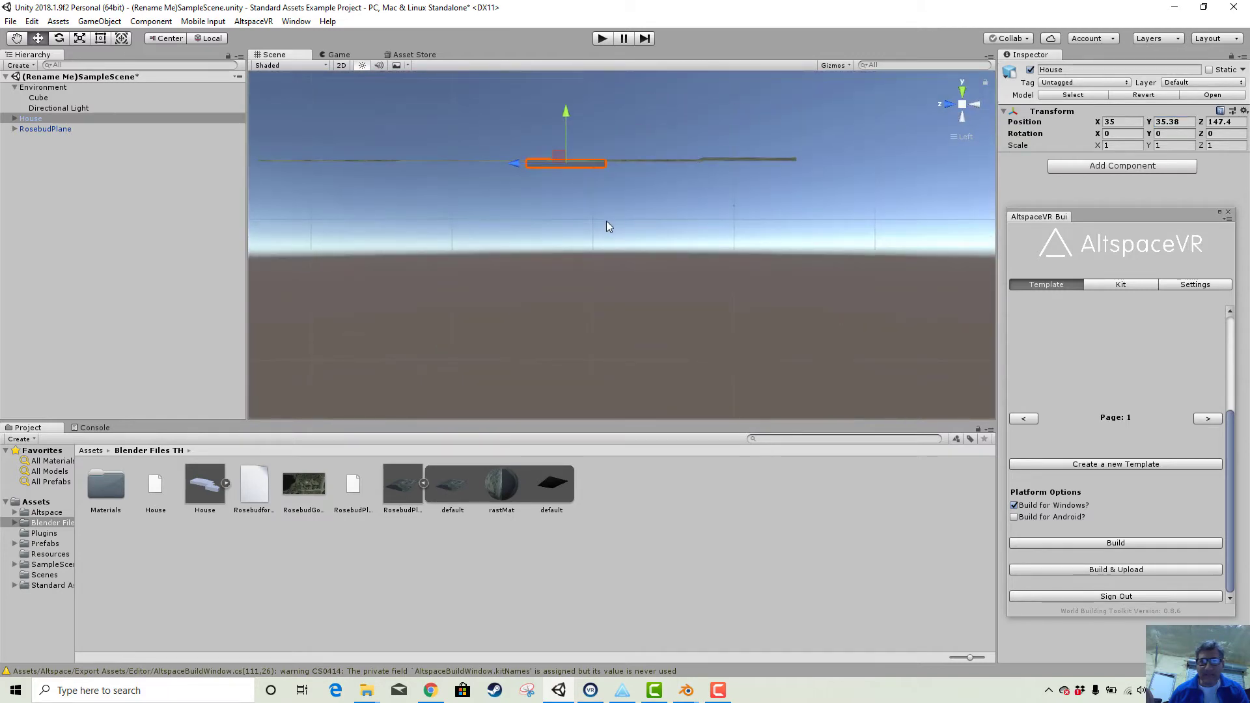
{"action": "right_click_drag", "start_coordinate": [570, 203], "coordinate": [588, 225]}
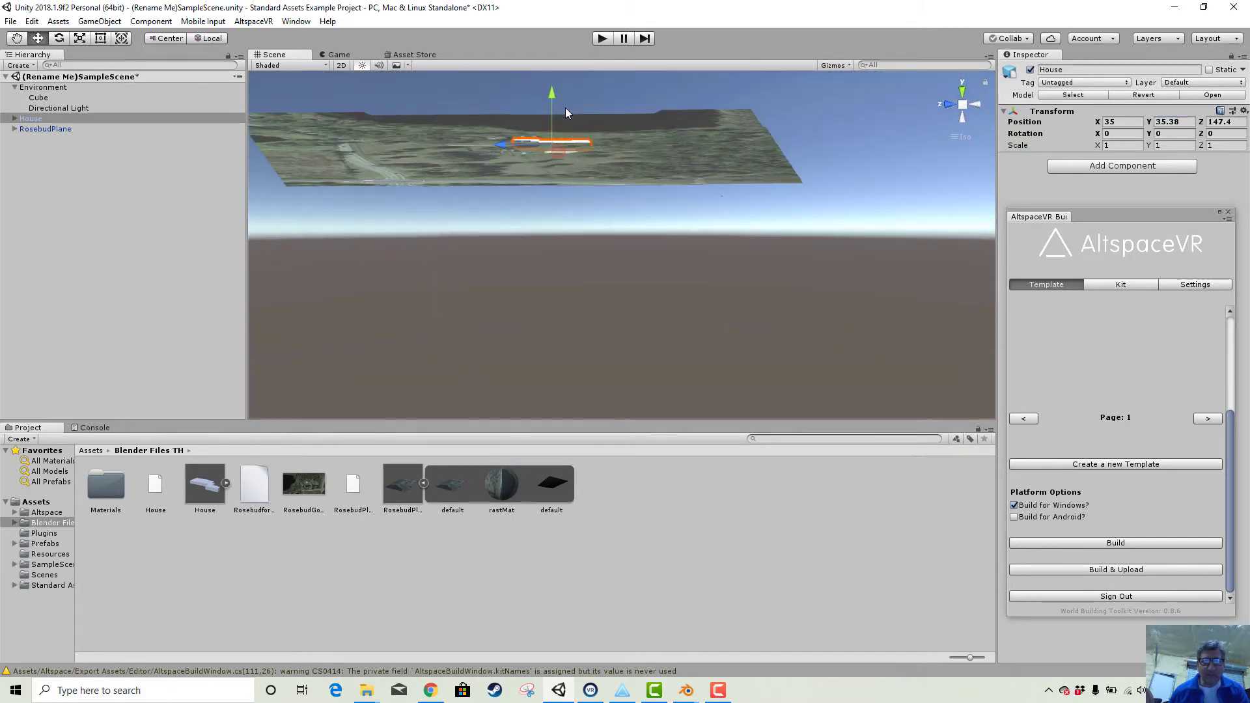
{"action": "left_click_drag", "start_coordinate": [549, 95], "coordinate": [553, 87]}
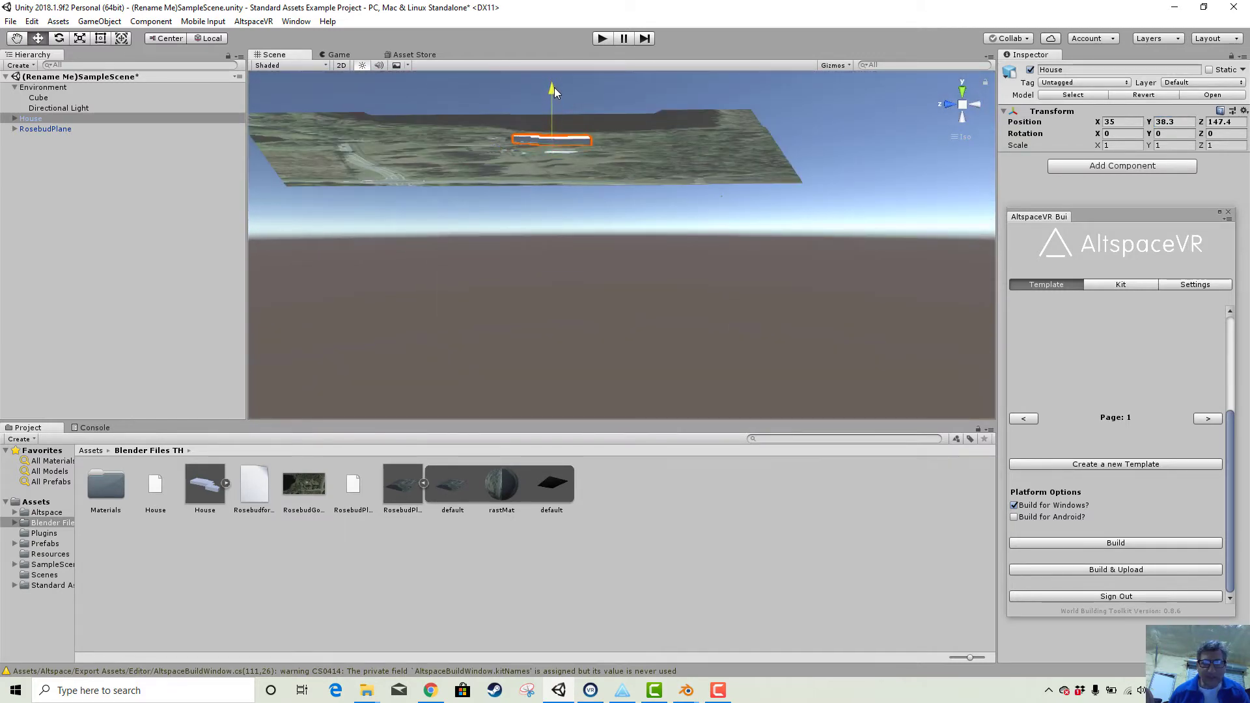
{"action": "scroll", "coordinate": [631, 215], "scroll_direction": "up", "scroll_amount": 2}
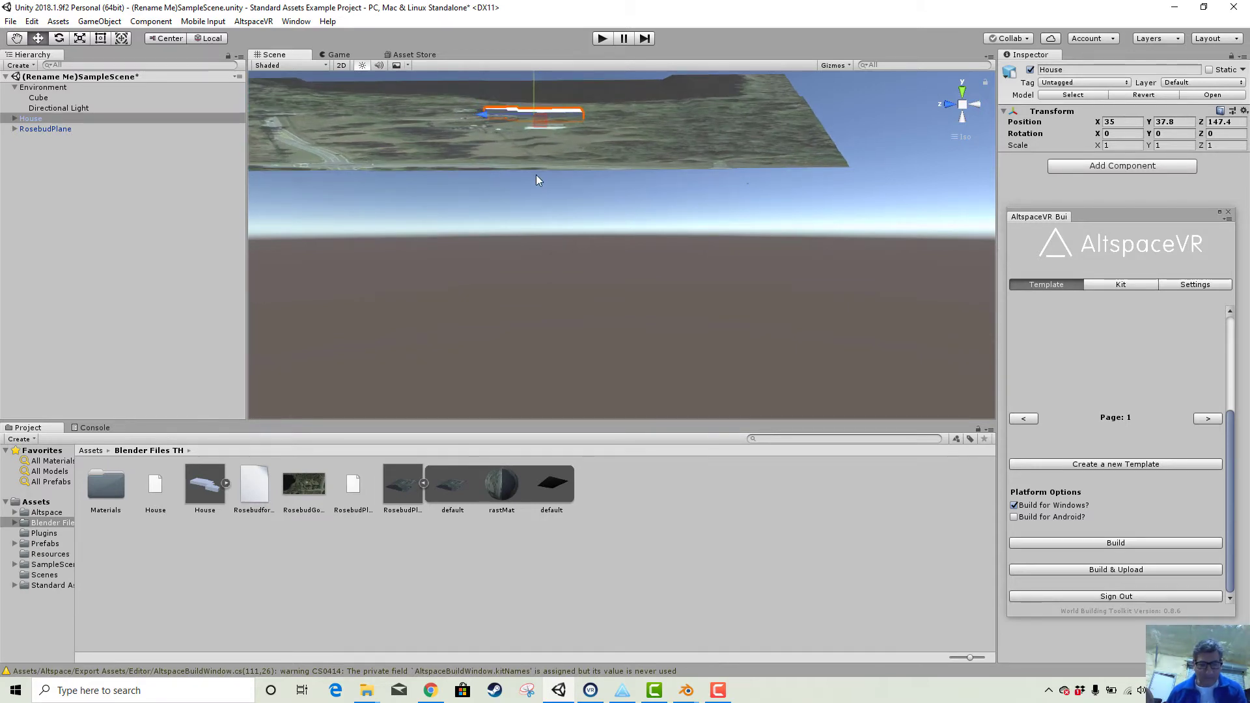
{"action": "key", "text": "f"}
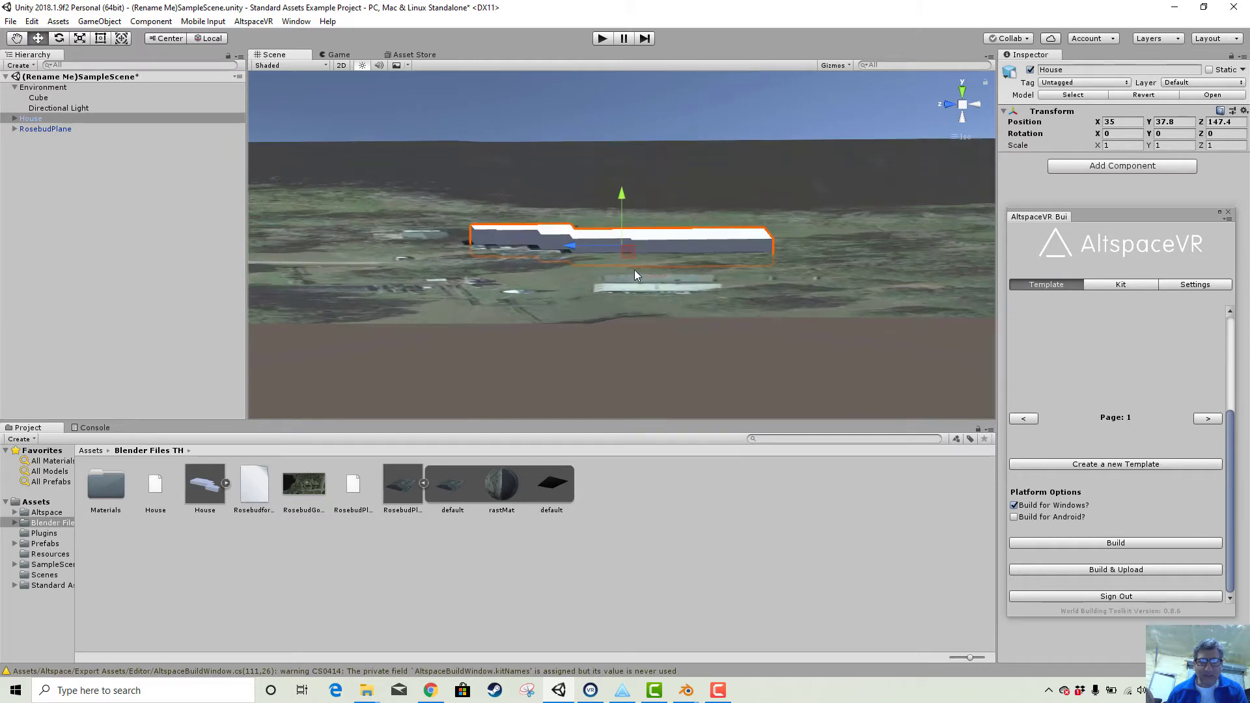
{"action": "right_click_drag", "start_coordinate": [634, 272], "coordinate": [772, 160]}
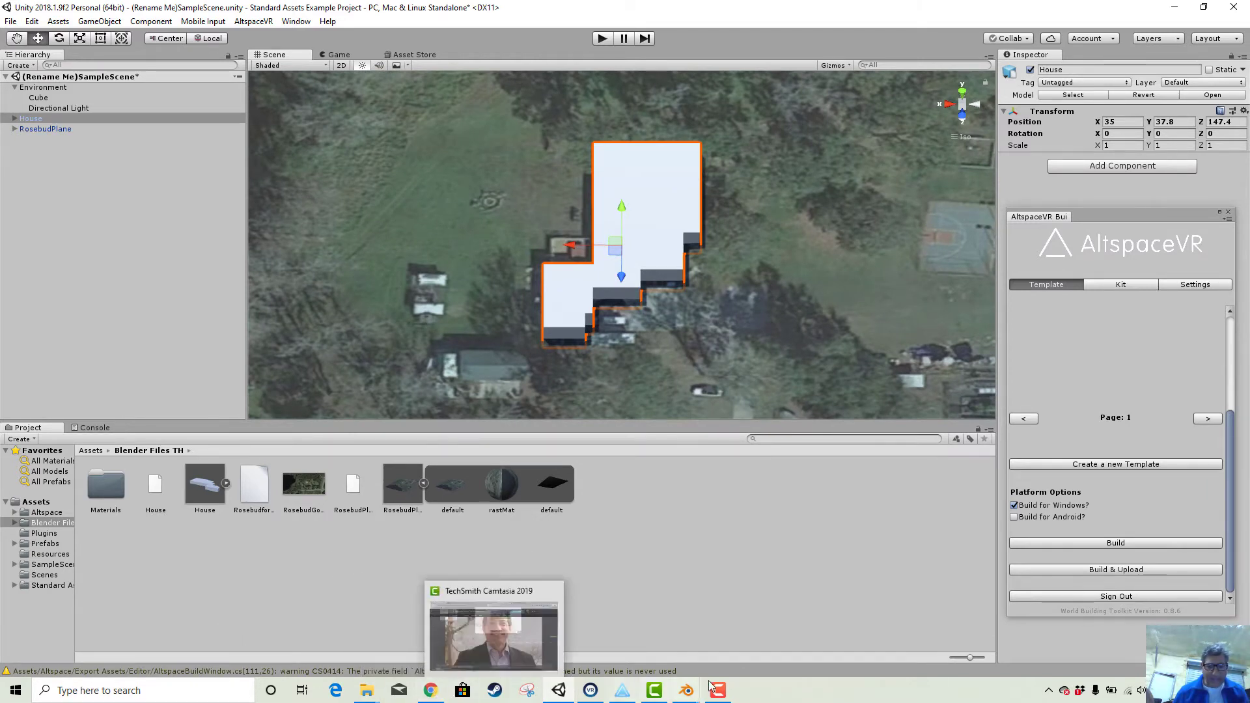
Switch to the Blender file RosebudforAltSpaceVR and select the Classroom building beside the House
{"action": "mouse_move", "coordinate": [687, 692]}
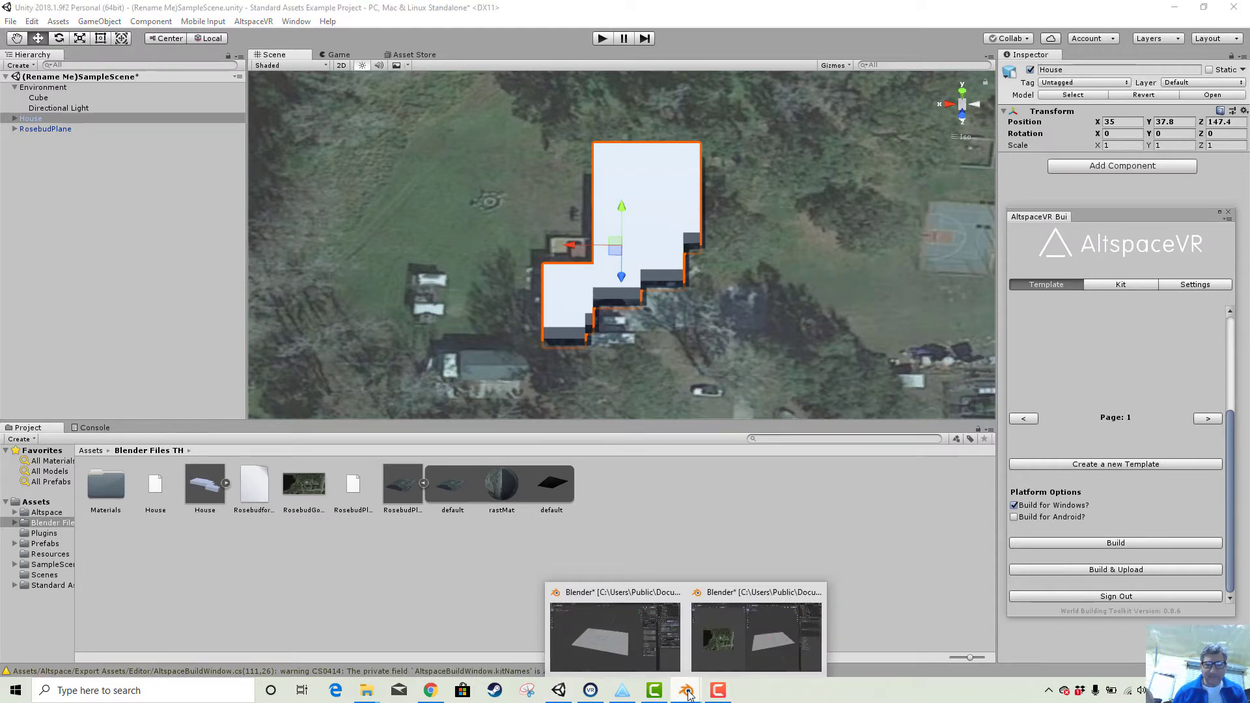
{"action": "left_click", "coordinate": [720, 638]}
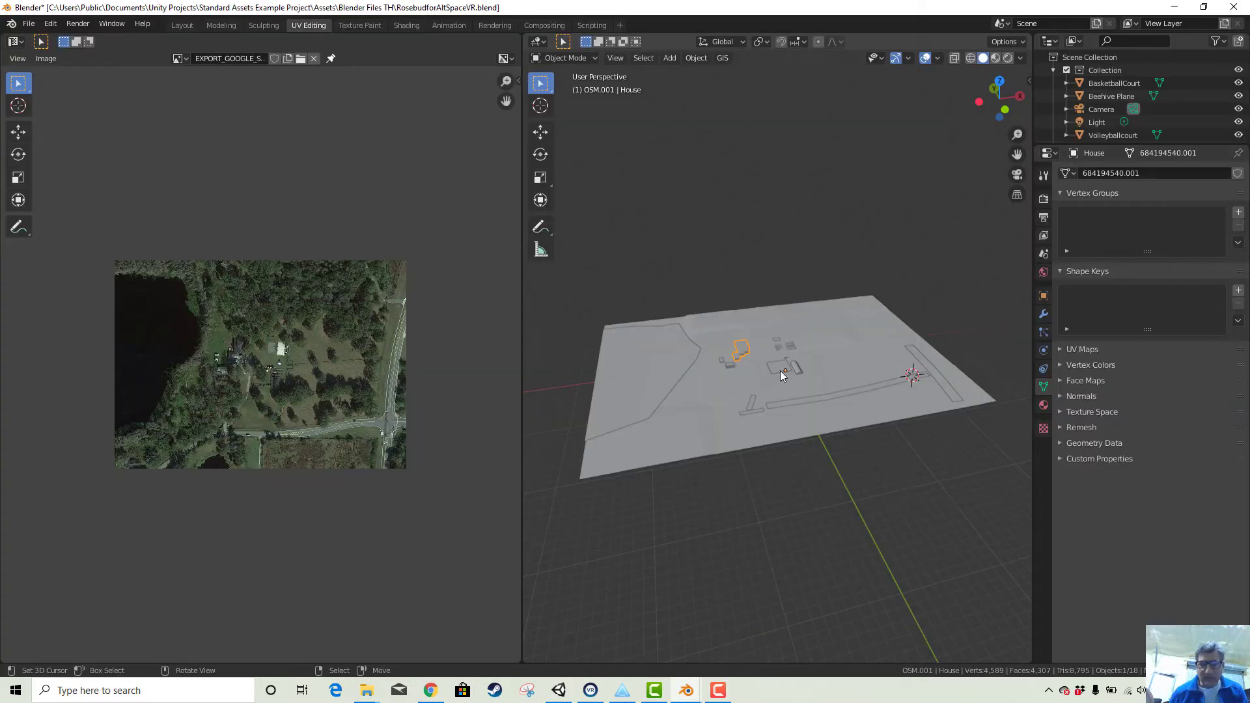
{"action": "scroll", "coordinate": [709, 404], "scroll_direction": "up", "scroll_amount": 5}
{"action": "left_click", "coordinate": [619, 385]}
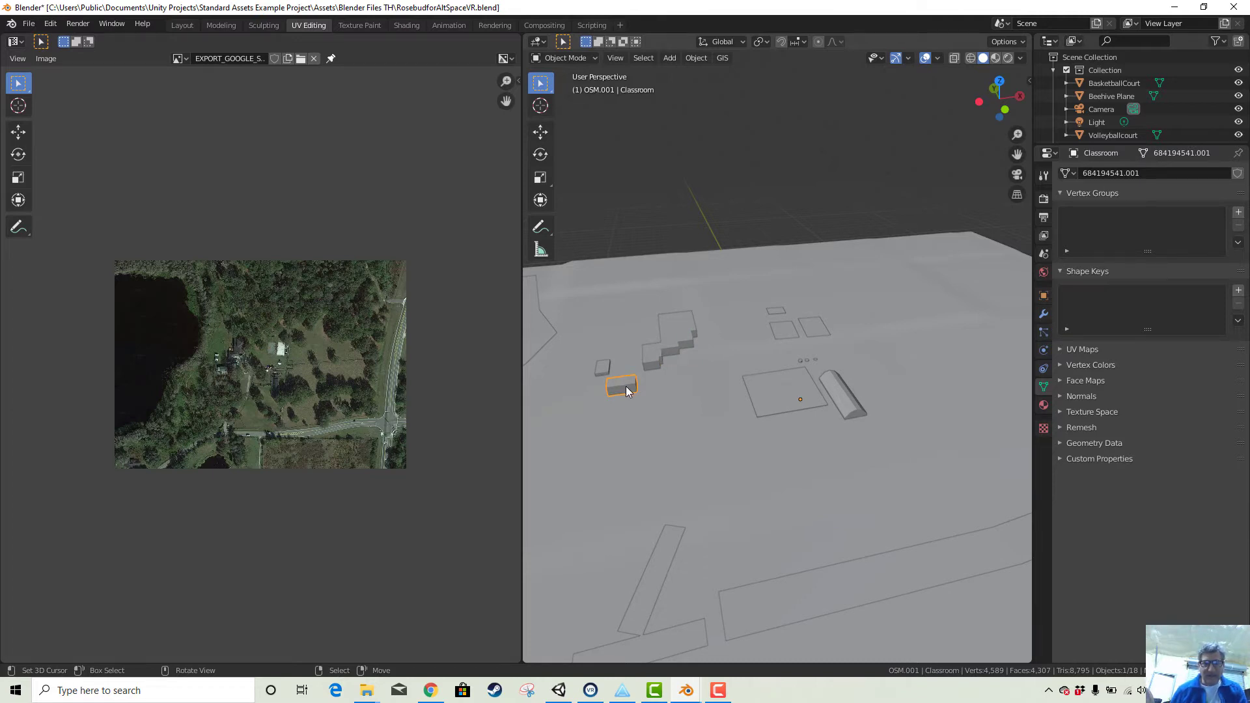
Export the selected Classroom as a Wavefront OBJ file named Classroom into the Blender Files TH folder
{"action": "left_click", "coordinate": [29, 23]}
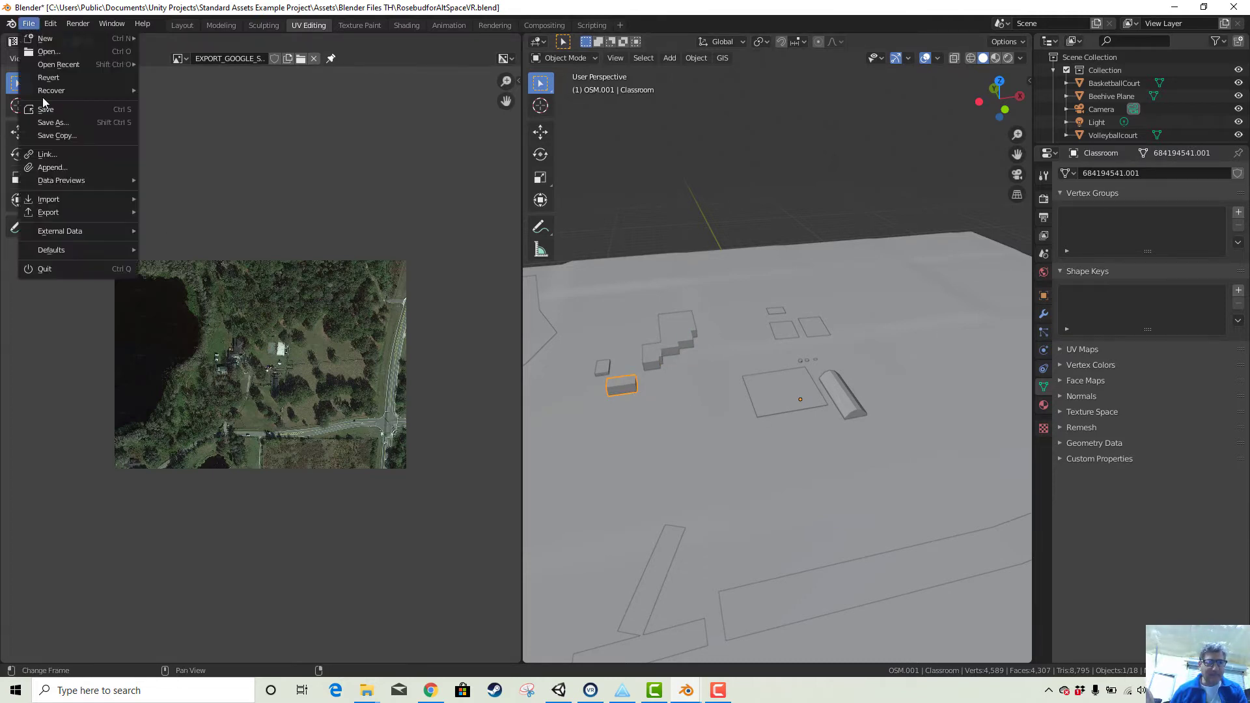
{"action": "mouse_move", "coordinate": [77, 214]}
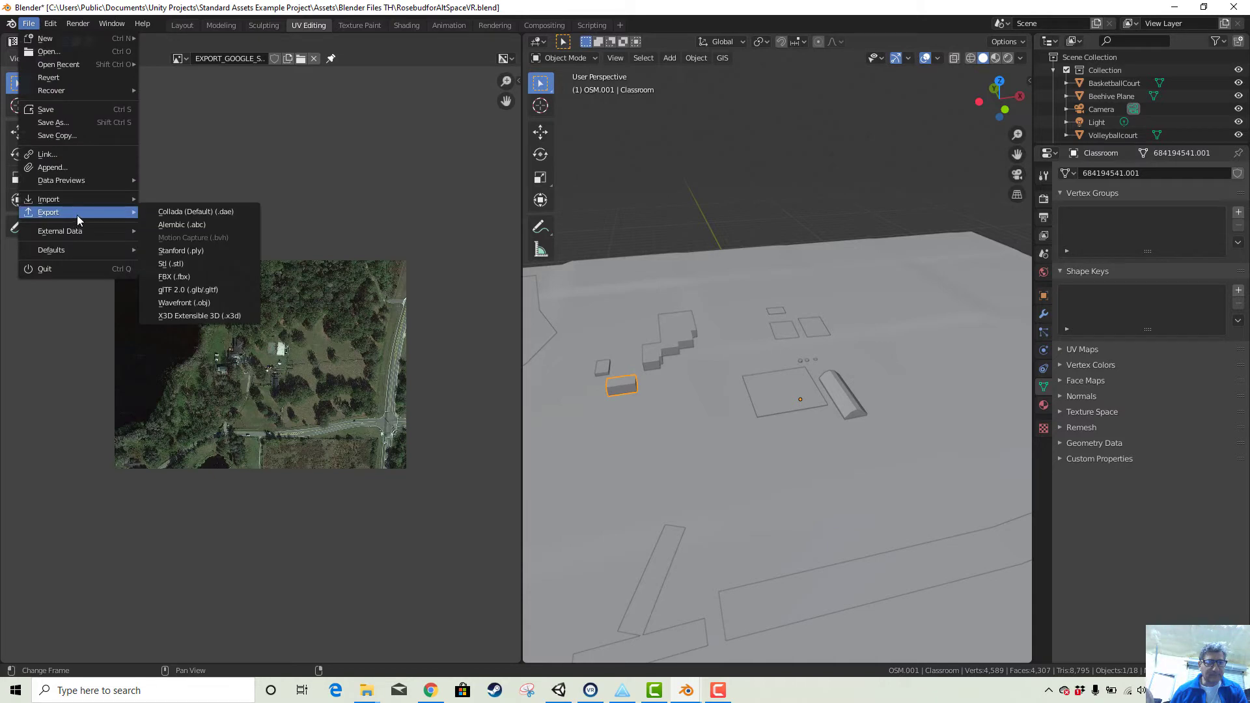
{"action": "left_click", "coordinate": [189, 304]}
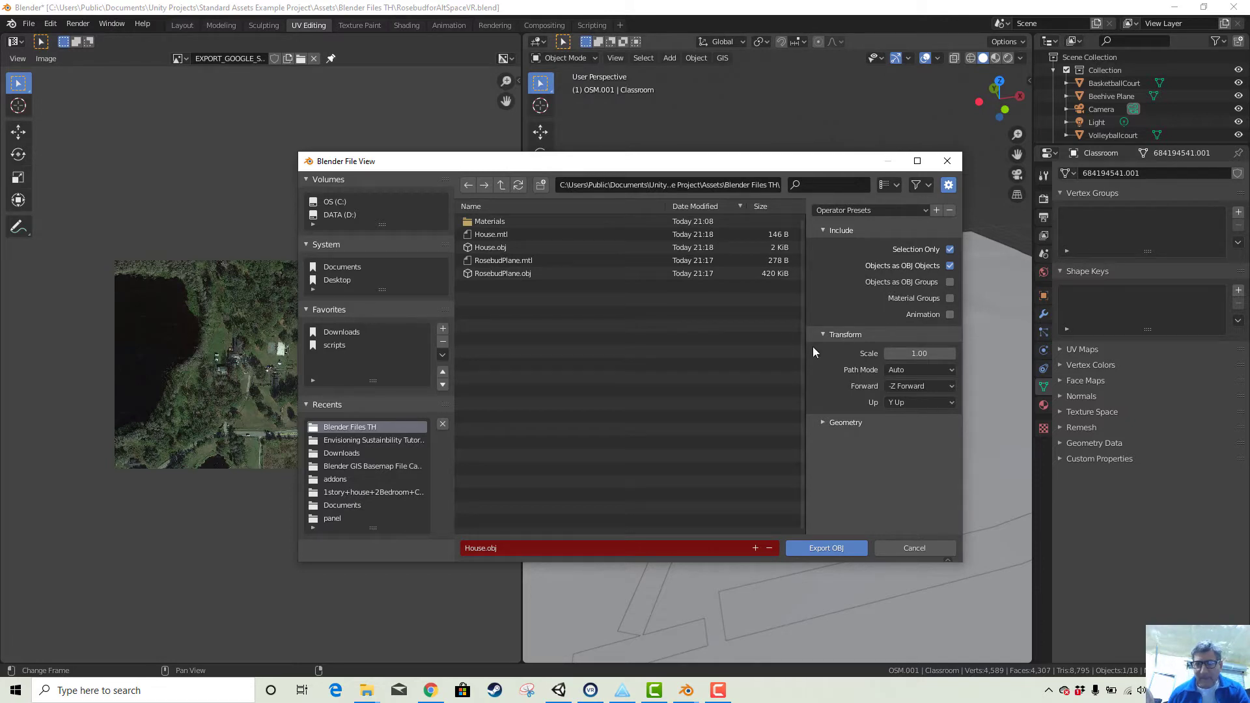
{"action": "left_click", "coordinate": [502, 550]}
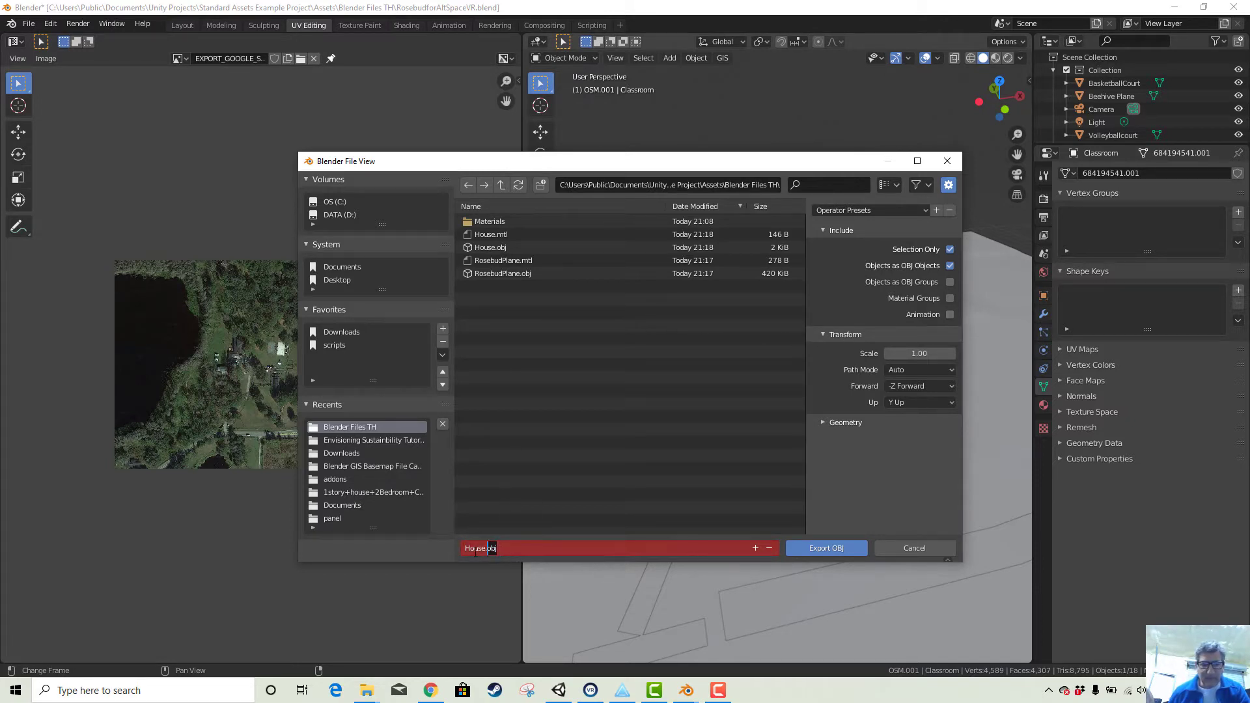
{"action": "type", "text": "Classroom"}
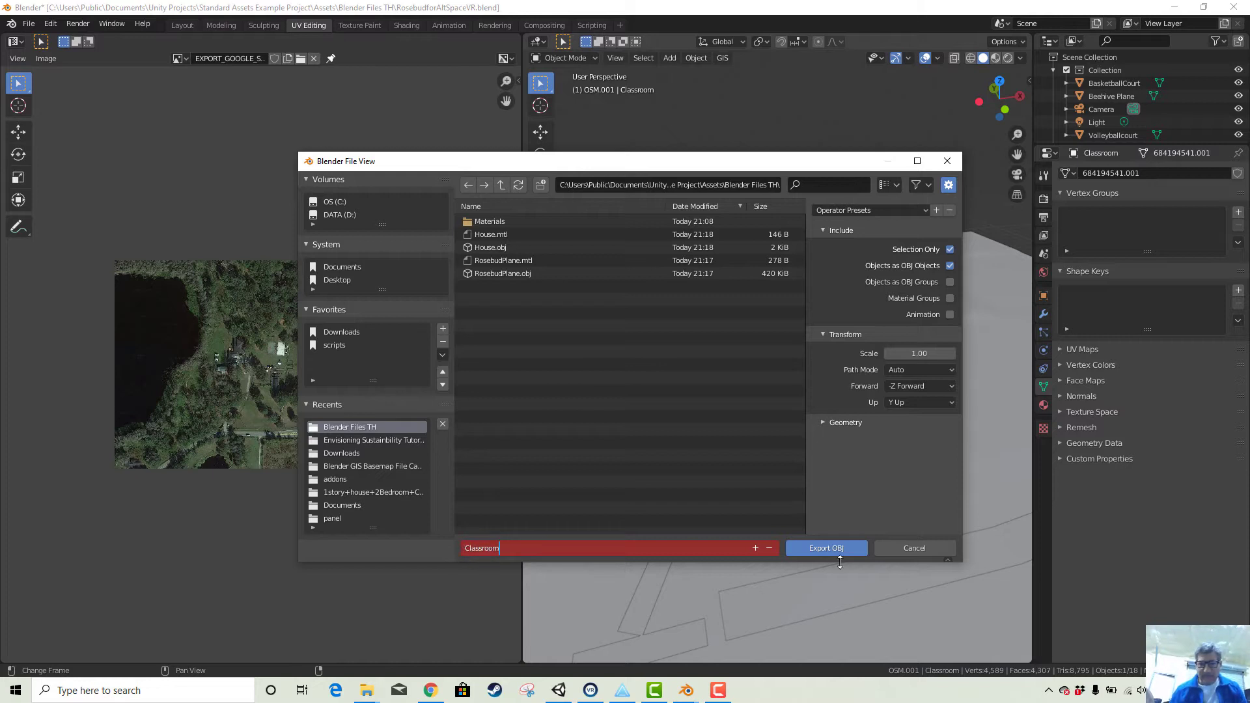
{"action": "left_click", "coordinate": [820, 547]}
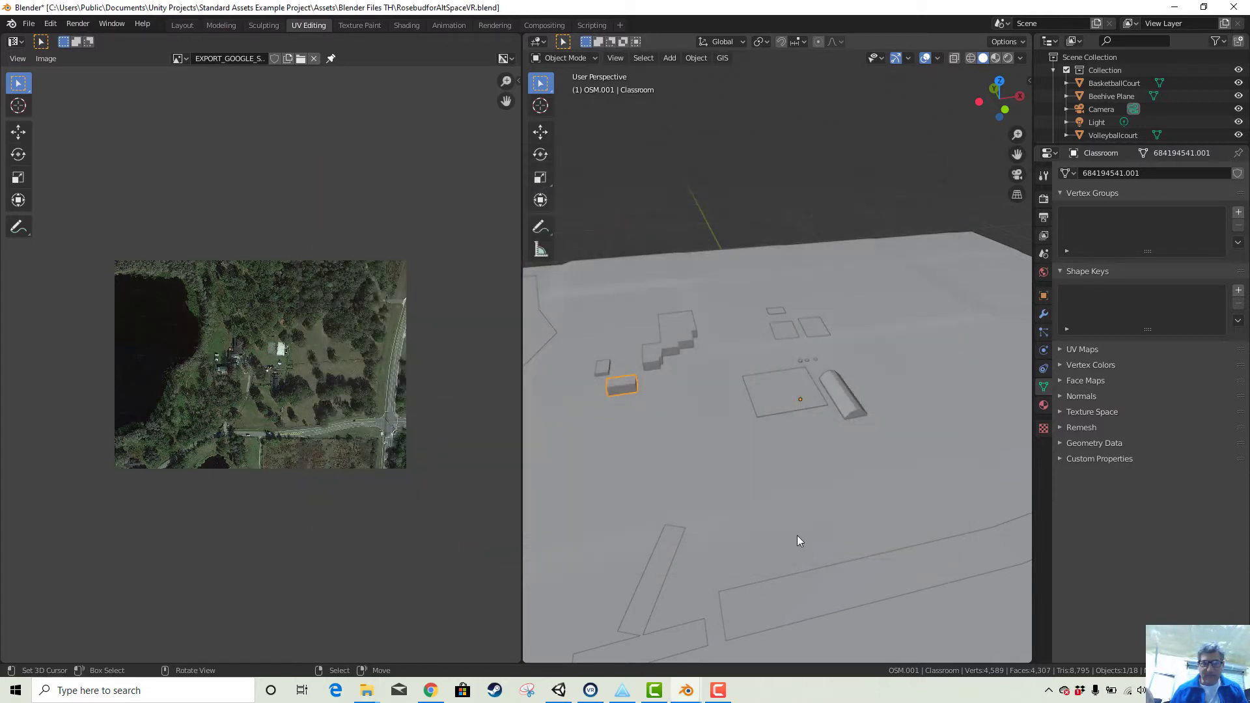
Switch to Unity and place the Classroom model into the scene near the lake shore
{"action": "left_click", "coordinate": [560, 691]}
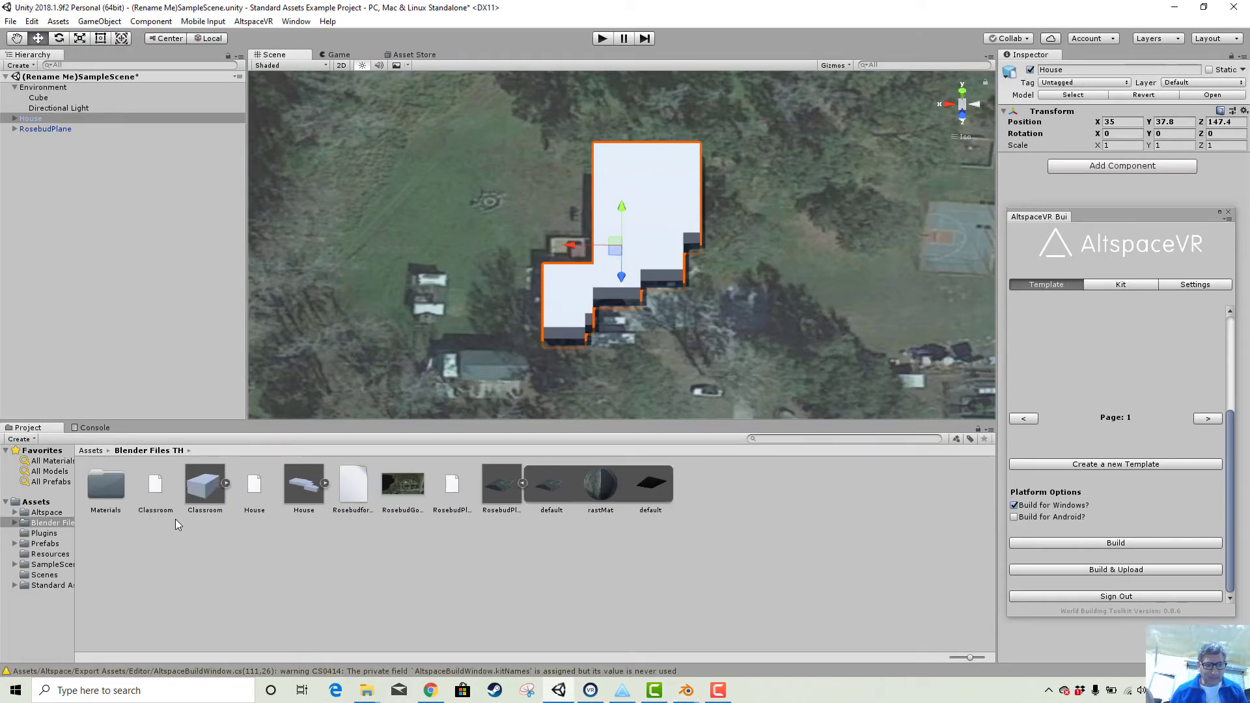
{"action": "right_click", "coordinate": [210, 493]}
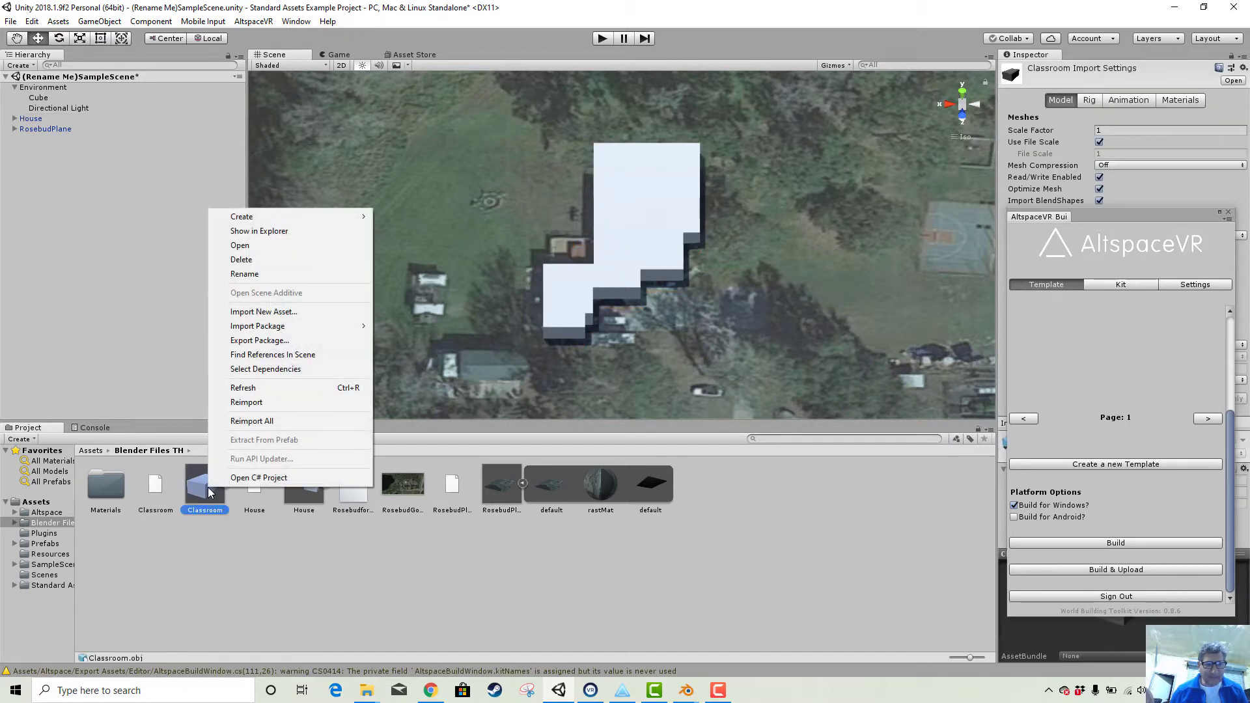
{"action": "left_click", "coordinate": [340, 588]}
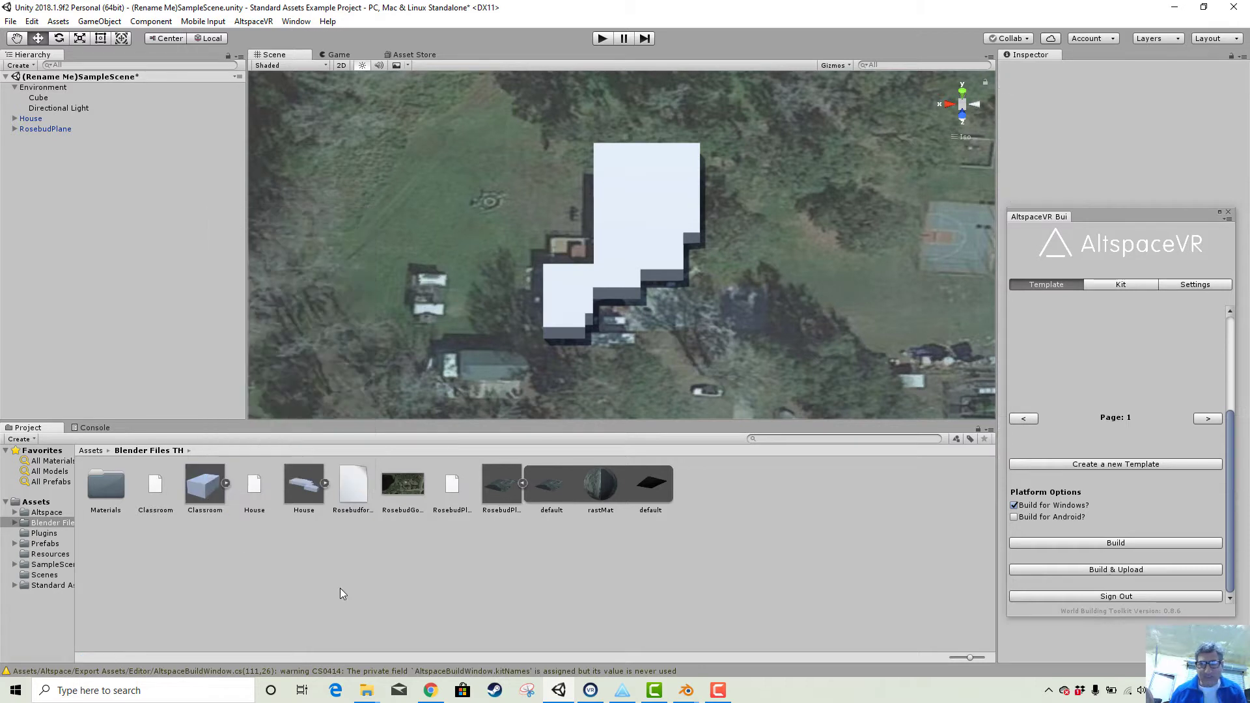
{"action": "left_click", "coordinate": [212, 493]}
{"action": "left_click_drag", "start_coordinate": [214, 494], "coordinate": [323, 433]}
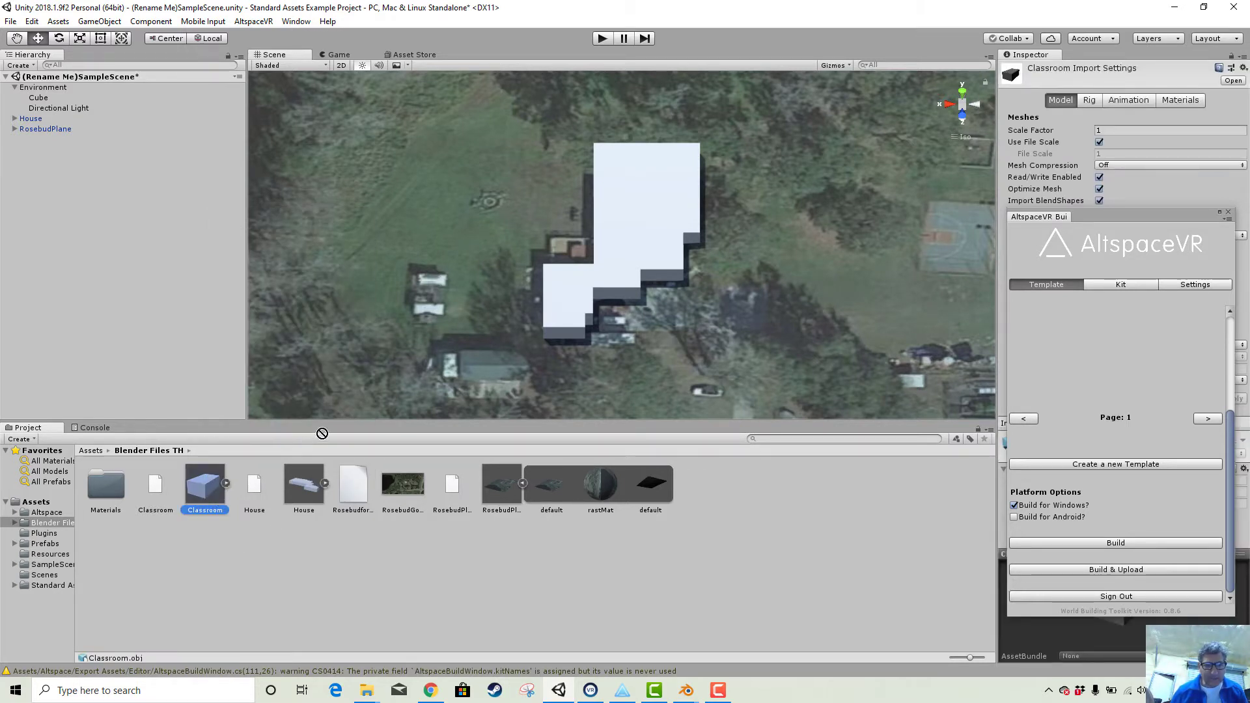
{"action": "left_click_drag", "start_coordinate": [405, 378], "coordinate": [494, 369]}
{"action": "scroll", "coordinate": [523, 362], "scroll_direction": "down", "scroll_amount": 5}
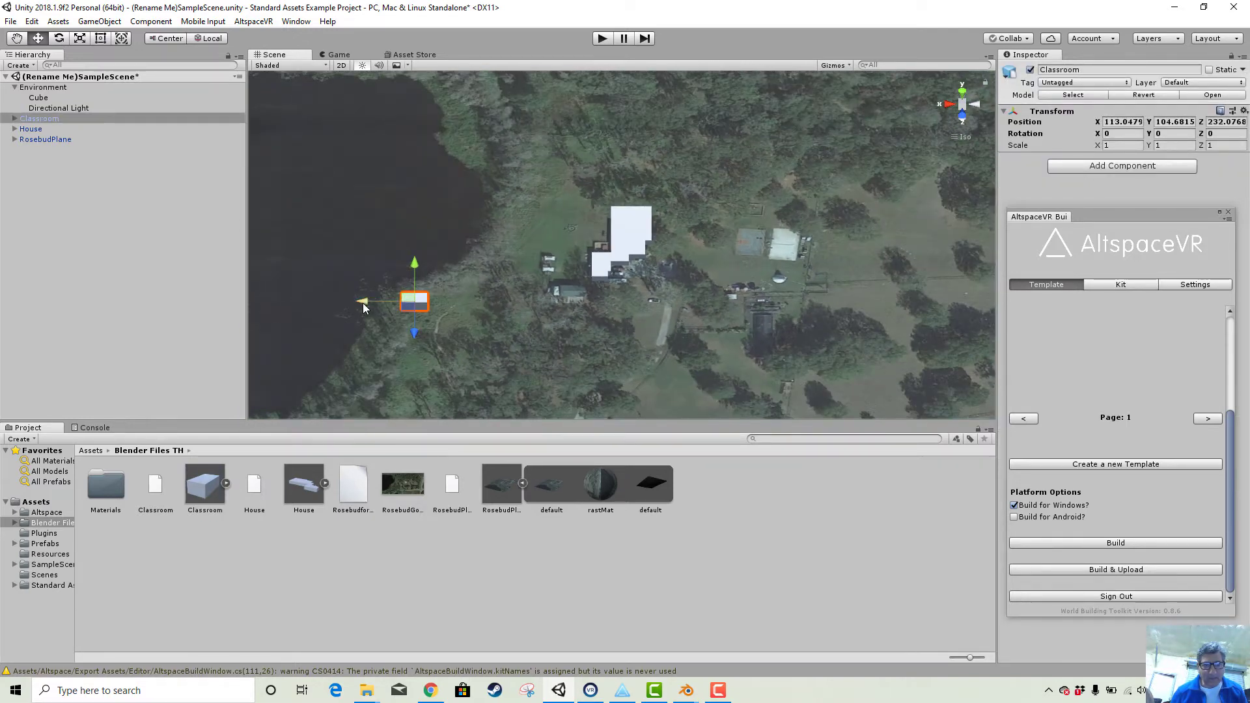
Move the Classroom horizontally over its footprint beside the House, to about X 37 and Z 142
{"action": "left_click_drag", "start_coordinate": [363, 307], "coordinate": [575, 318]}
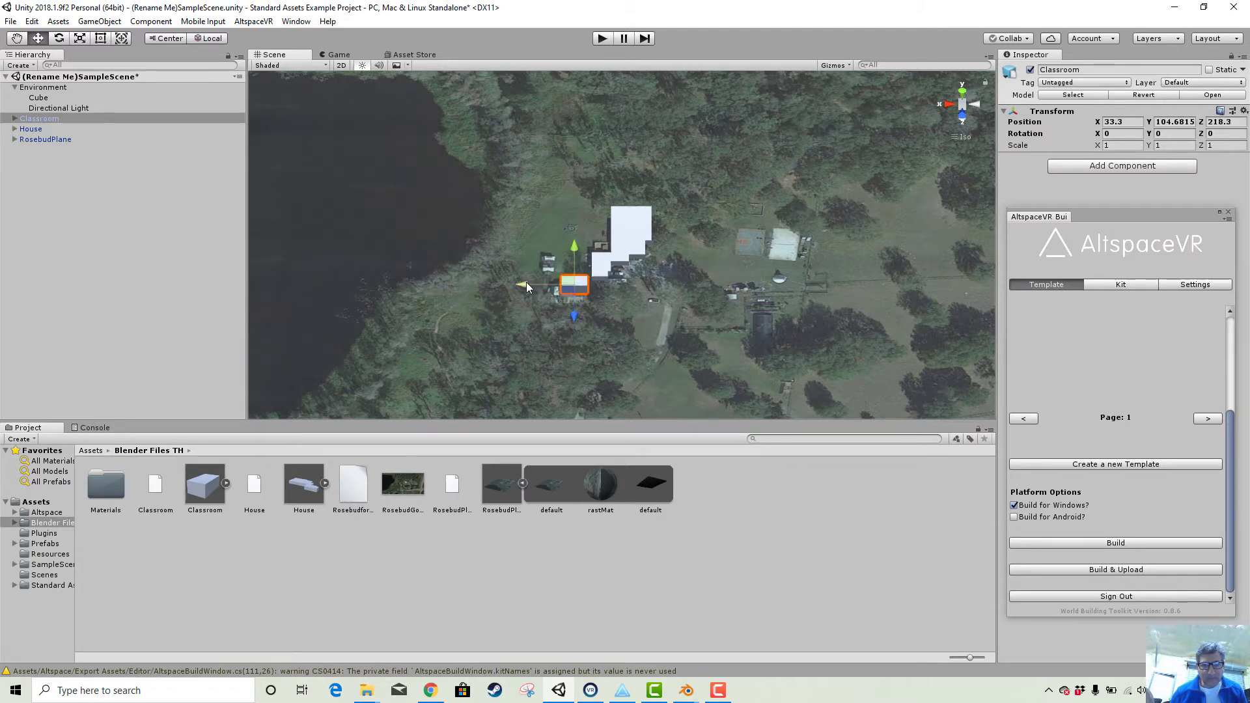
{"action": "left_click_drag", "start_coordinate": [526, 283], "coordinate": [523, 283]}
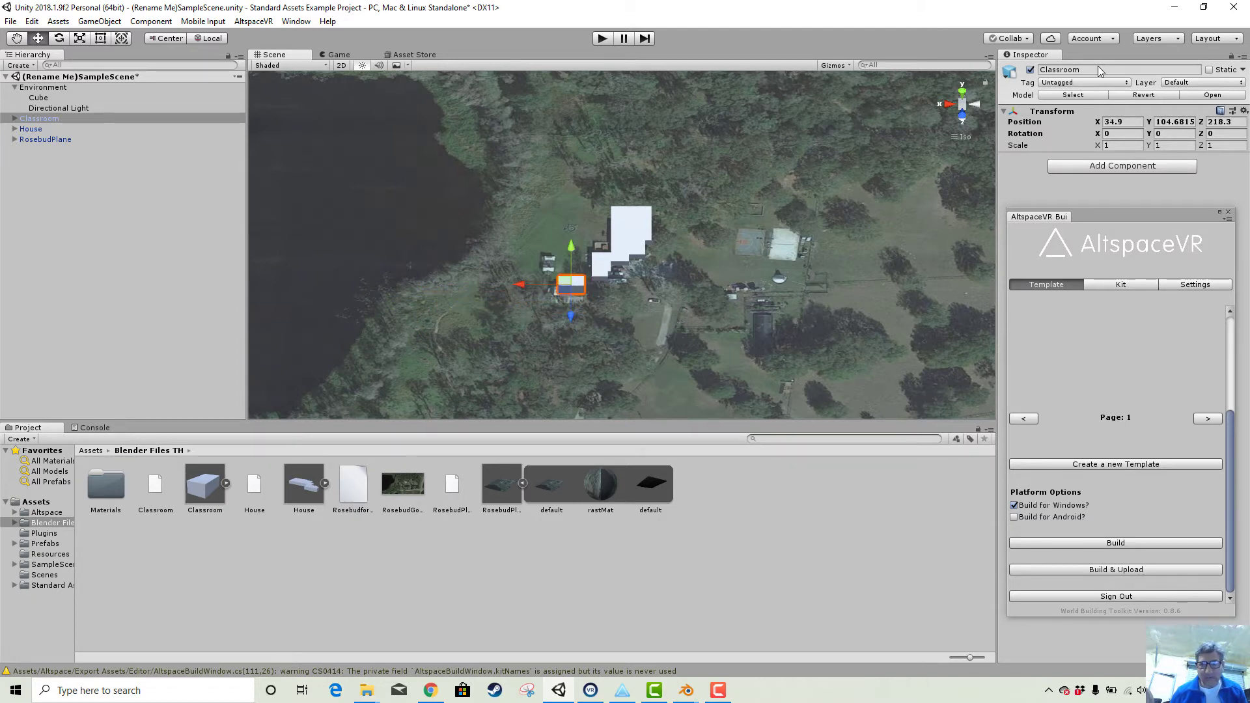
{"action": "left_click", "coordinate": [962, 93]}
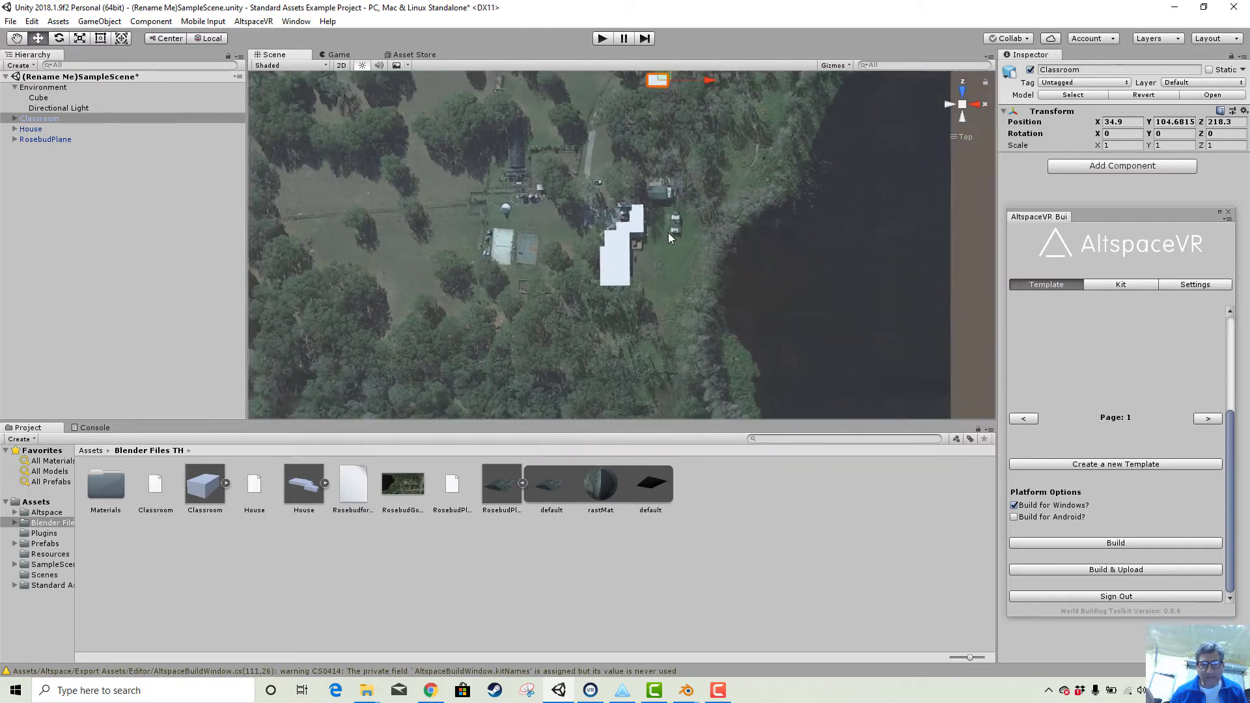
{"action": "scroll", "coordinate": [674, 225], "scroll_direction": "down", "scroll_amount": 1}
{"action": "scroll", "coordinate": [667, 99], "scroll_direction": "down", "scroll_amount": 1}
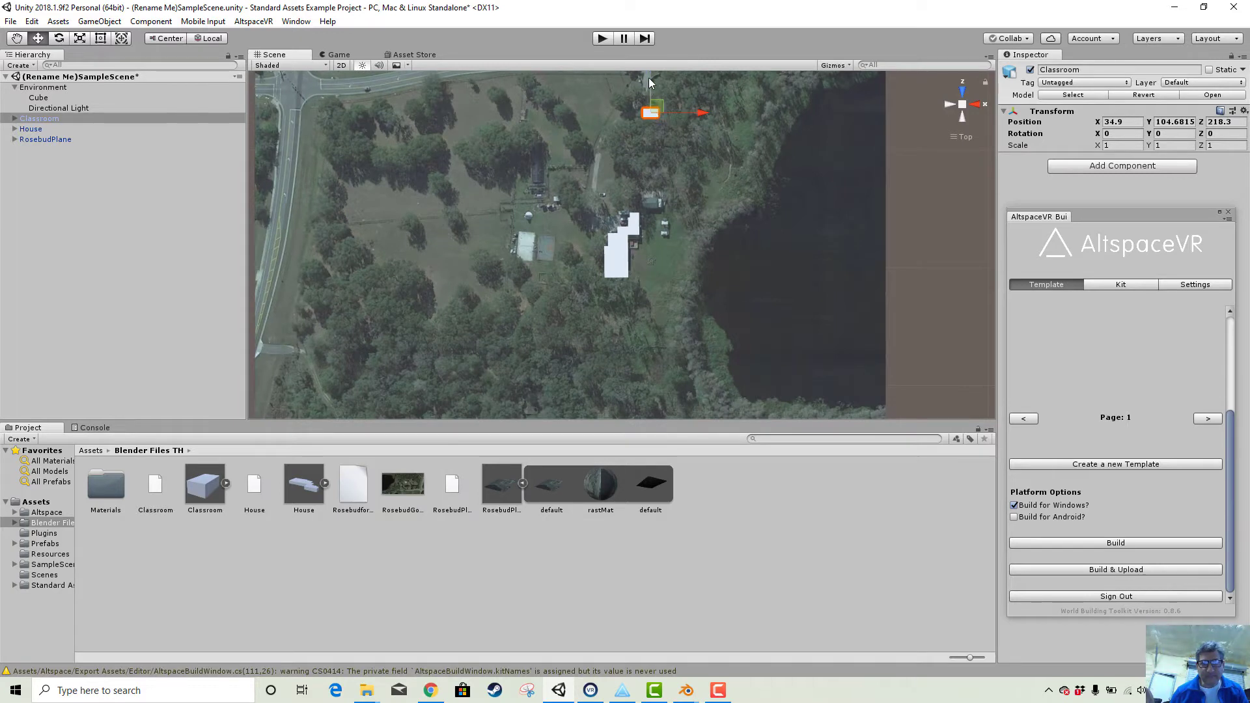
{"action": "left_click_drag", "start_coordinate": [648, 76], "coordinate": [664, 166]}
{"action": "left_click_drag", "start_coordinate": [701, 207], "coordinate": [713, 207]}
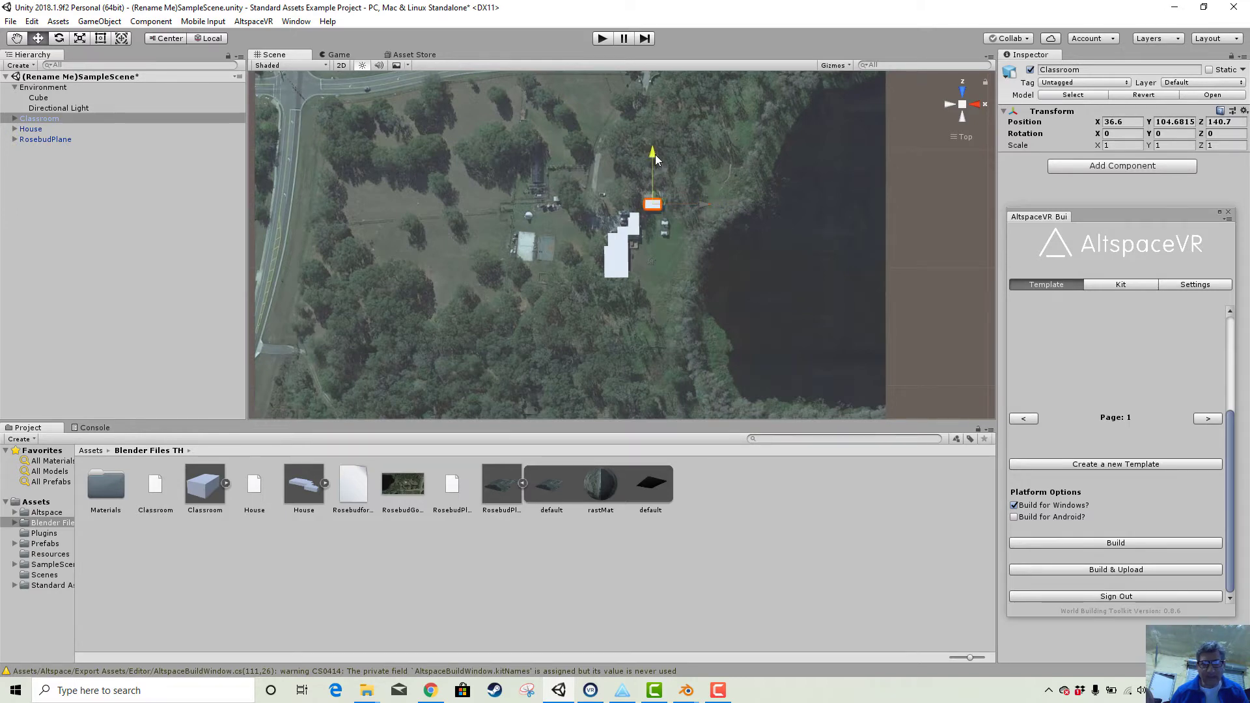
{"action": "left_click_drag", "start_coordinate": [655, 154], "coordinate": [655, 154]}
Lower the Classroom toward the ground plane to a Y position of about 38.5
{"action": "left_click", "coordinate": [949, 104]}
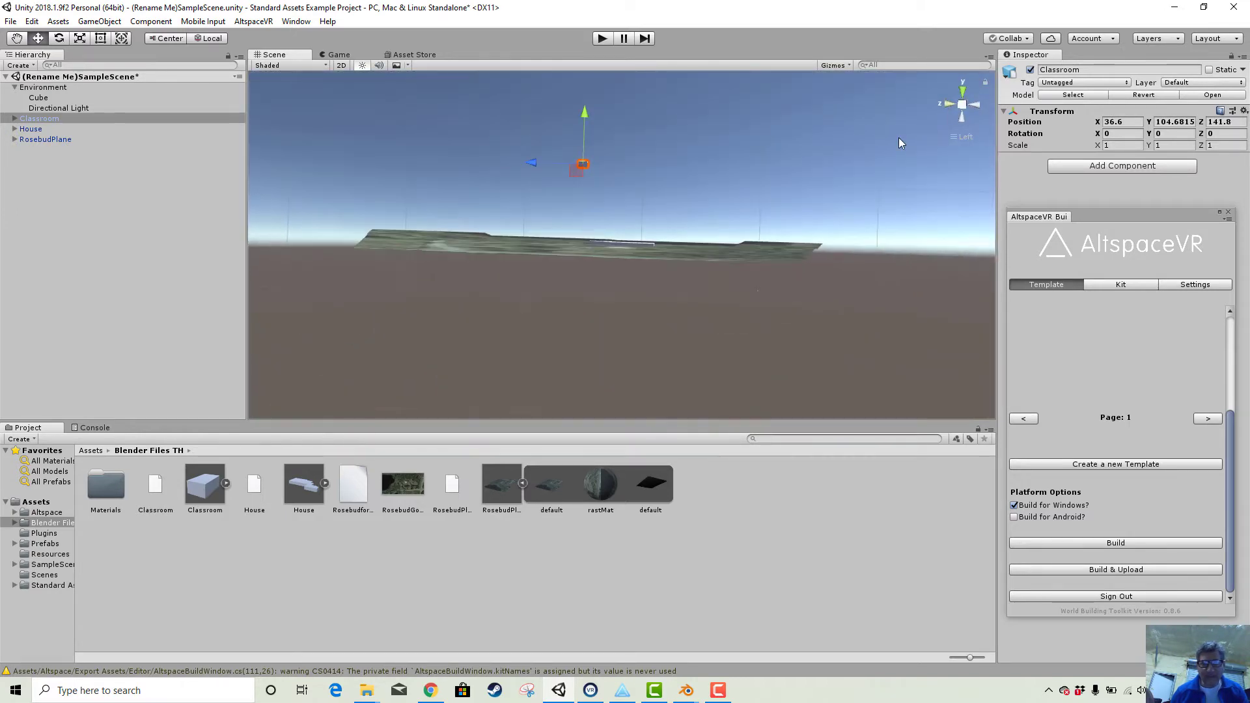
{"action": "left_click_drag", "start_coordinate": [576, 116], "coordinate": [576, 192]}
{"action": "left_click", "coordinate": [962, 95]}
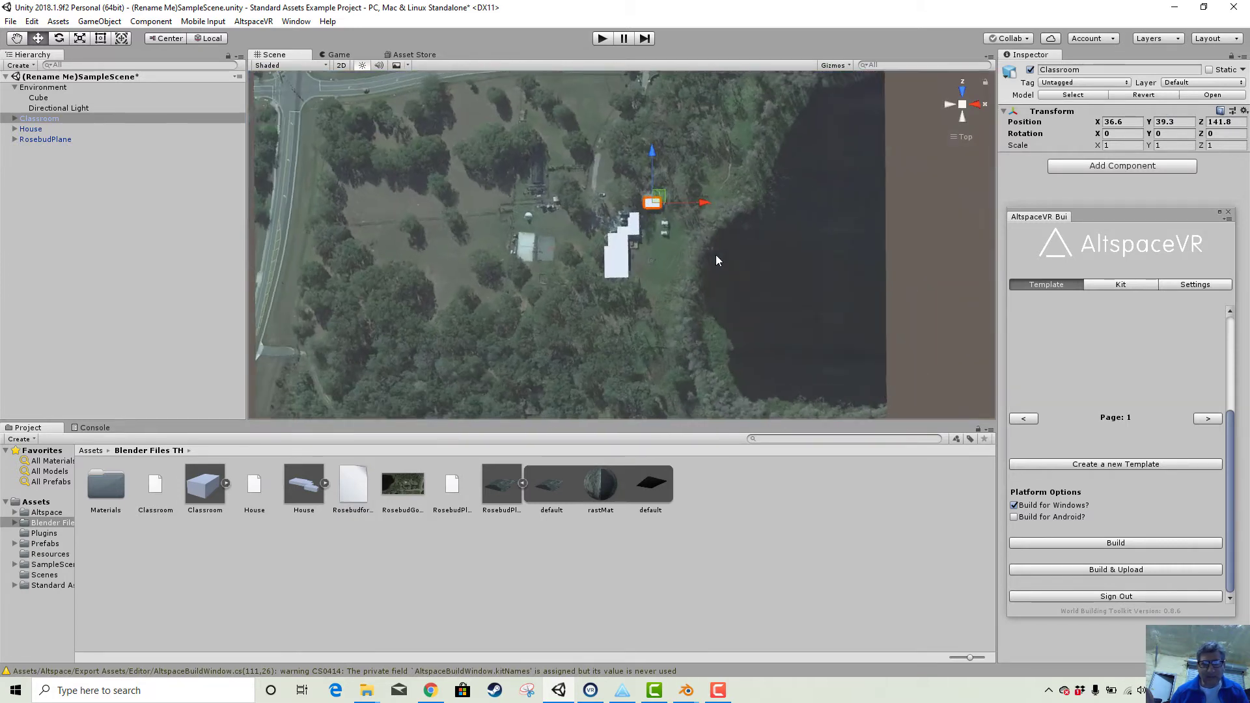
{"action": "left_click_drag", "start_coordinate": [713, 264], "coordinate": [631, 276], "text": "alt"}
{"action": "left_click_drag", "start_coordinate": [551, 184], "coordinate": [552, 184]}
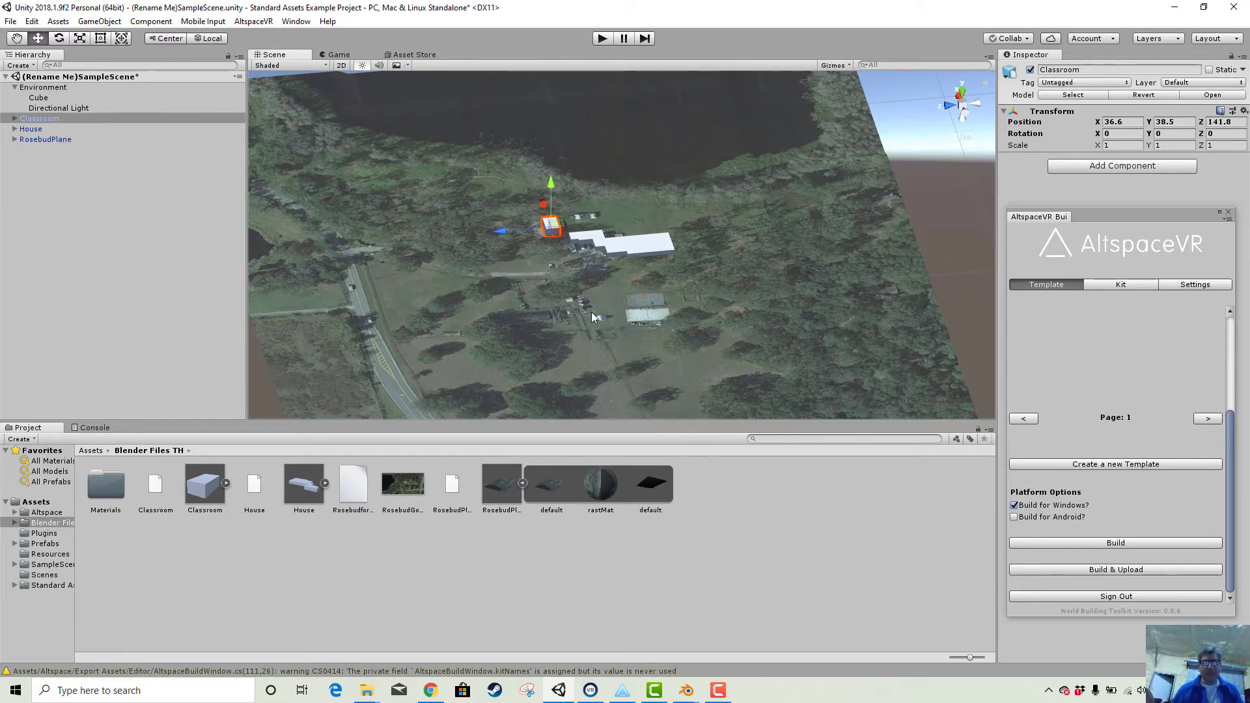
{"action": "middle_click_drag", "start_coordinate": [591, 311], "coordinate": [572, 295]}
{"action": "left_click_drag", "start_coordinate": [571, 295], "coordinate": [672, 319], "text": "alt"}
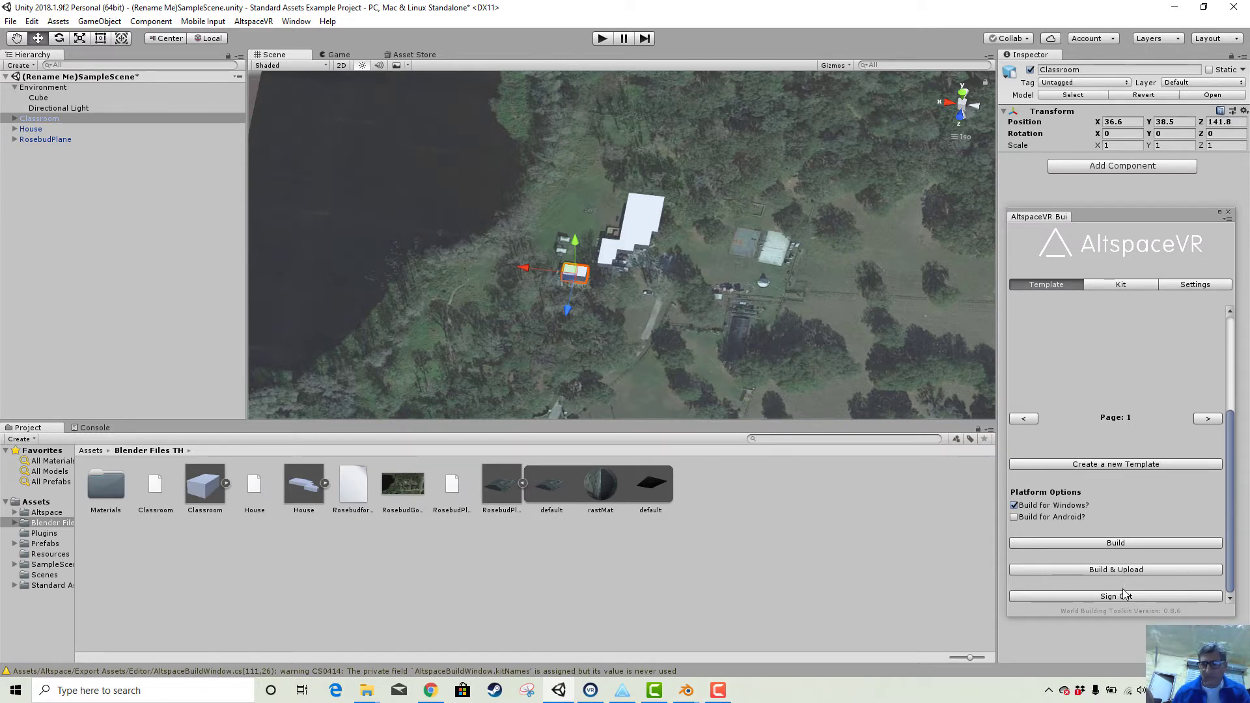
Build and upload the scene as the AltspaceVR template, and switch to AltspaceVR to view the world
{"action": "left_click", "coordinate": [1112, 571]}
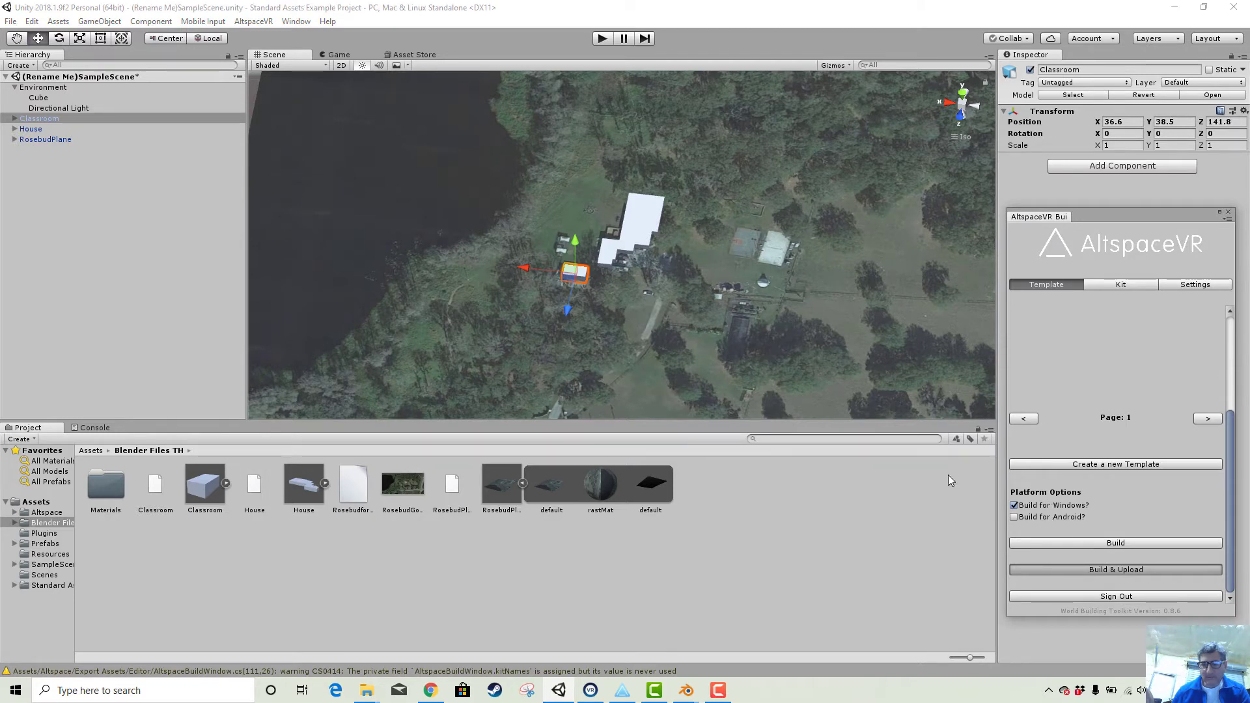
{"action": "left_click", "coordinate": [10, 22]}
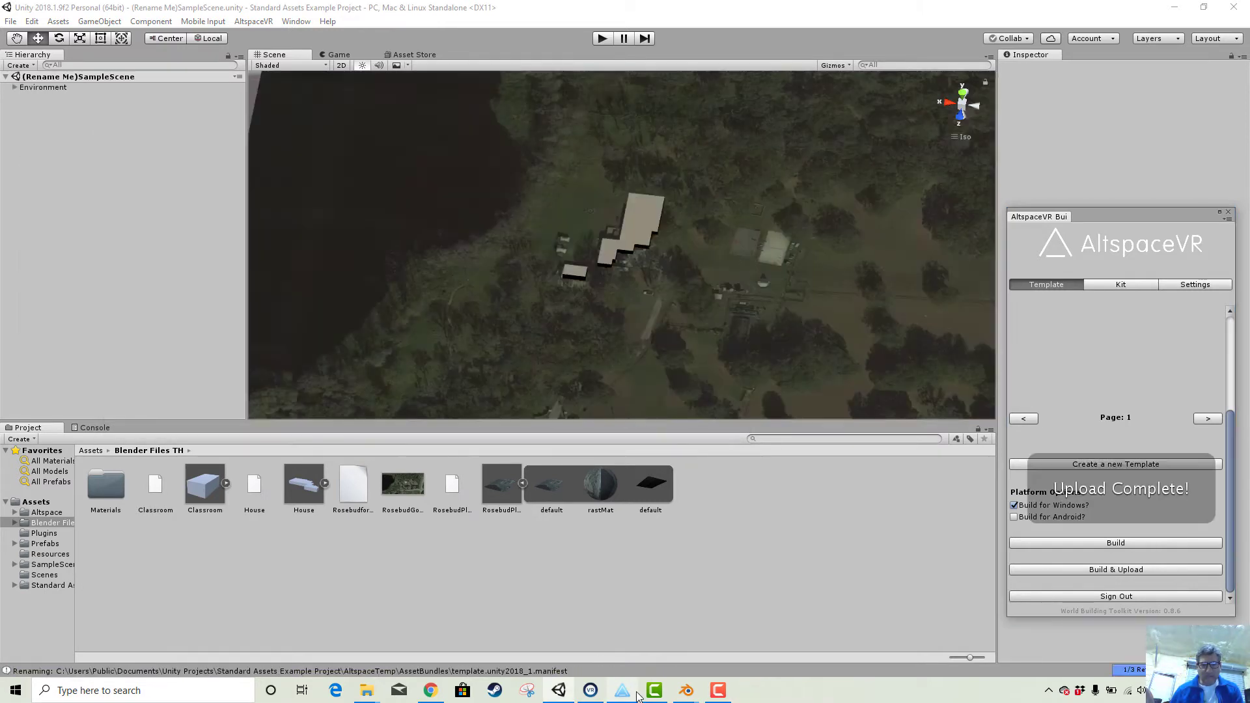
{"action": "mouse_move", "coordinate": [625, 690]}
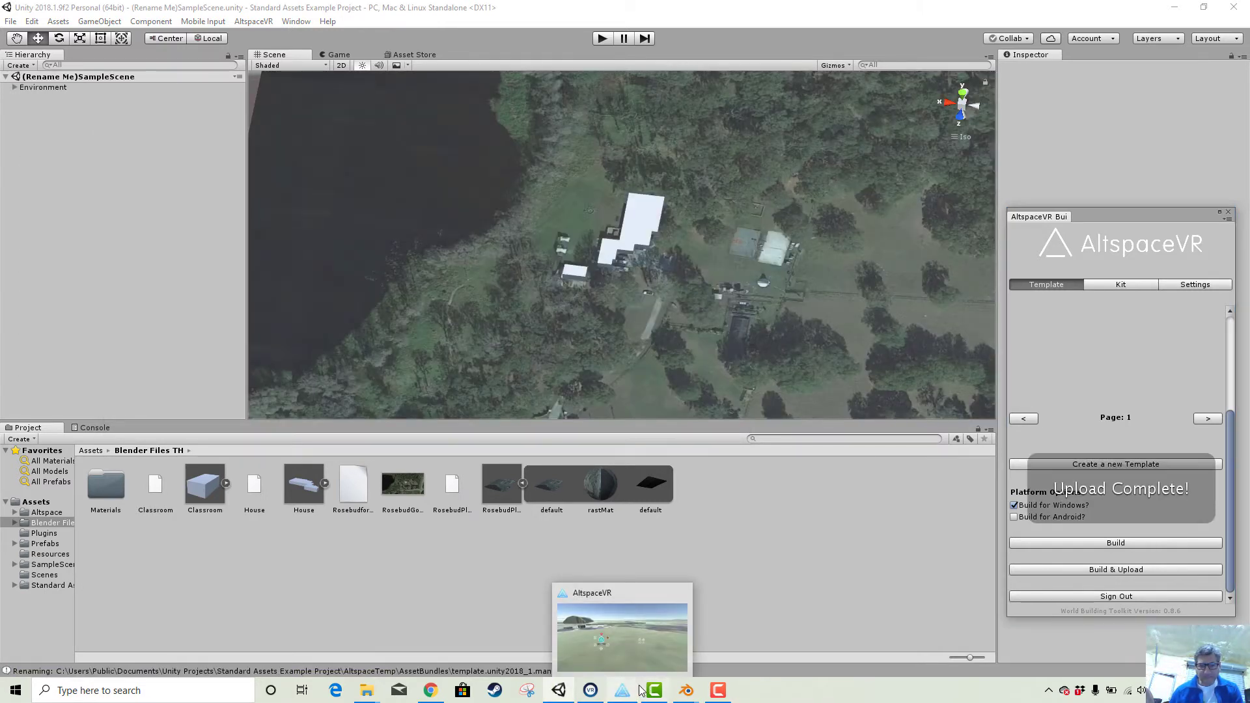
{"action": "left_click", "coordinate": [625, 691]}
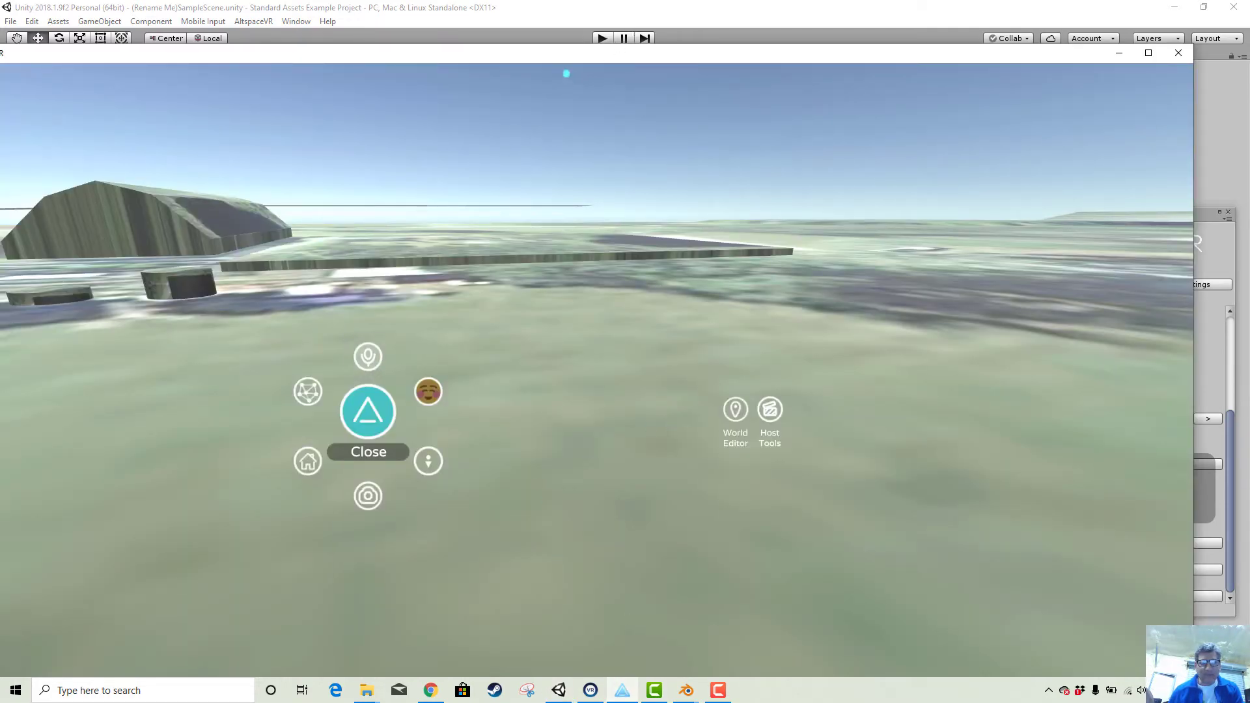
Re-enter the current AltspaceVR space to load the uploaded template, and look around at the buildings and ground plane
{"action": "left_click_drag", "start_coordinate": [543, 48], "coordinate": [551, 30]}
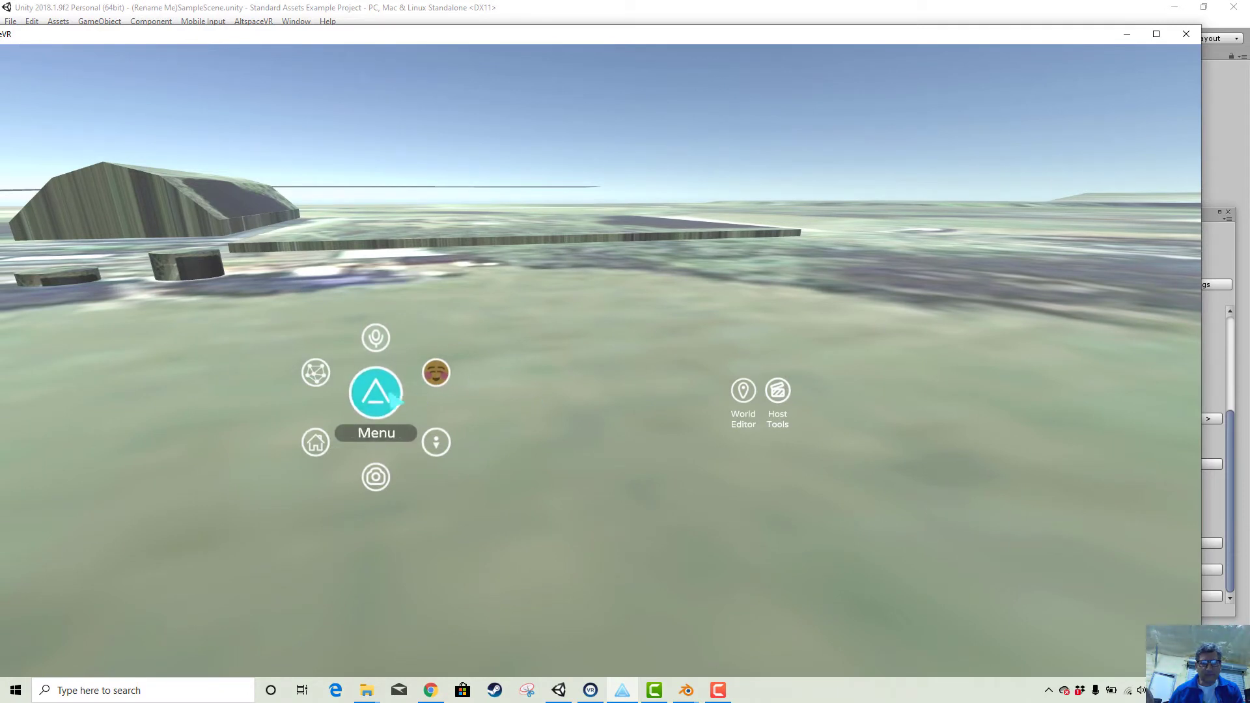
{"action": "left_click", "coordinate": [394, 398]}
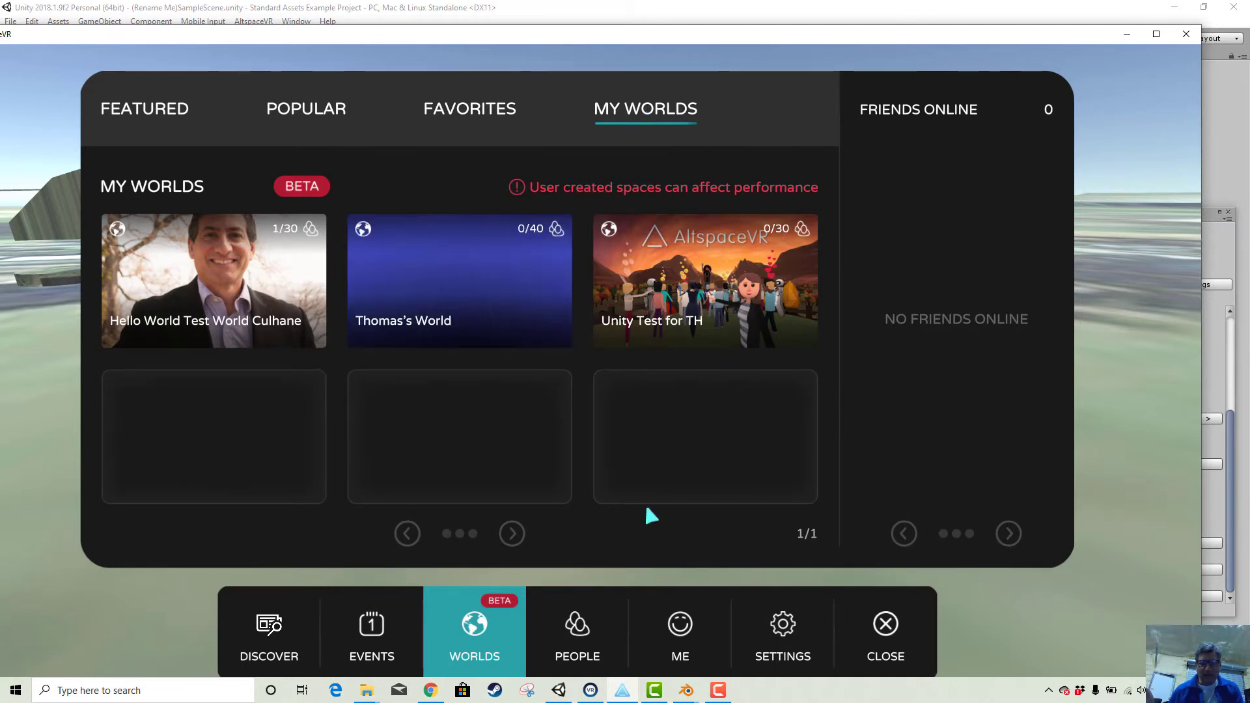
{"action": "left_click", "coordinate": [785, 645]}
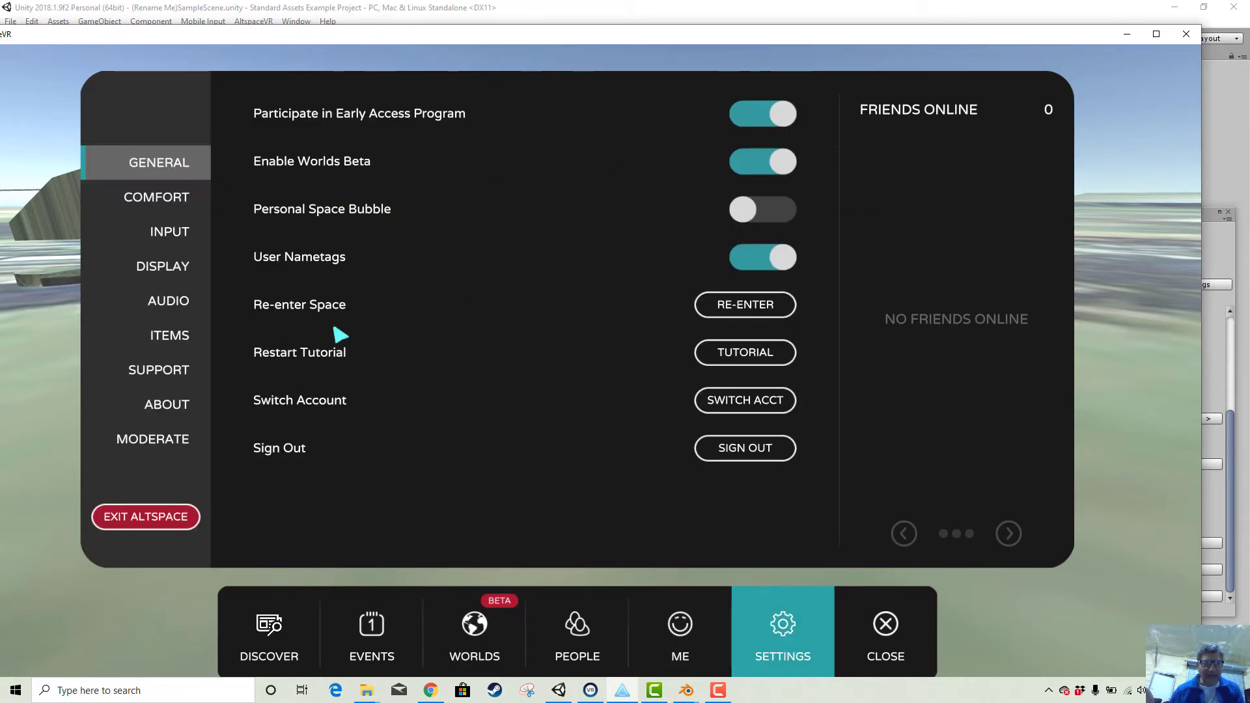
{"action": "left_click", "coordinate": [758, 308]}
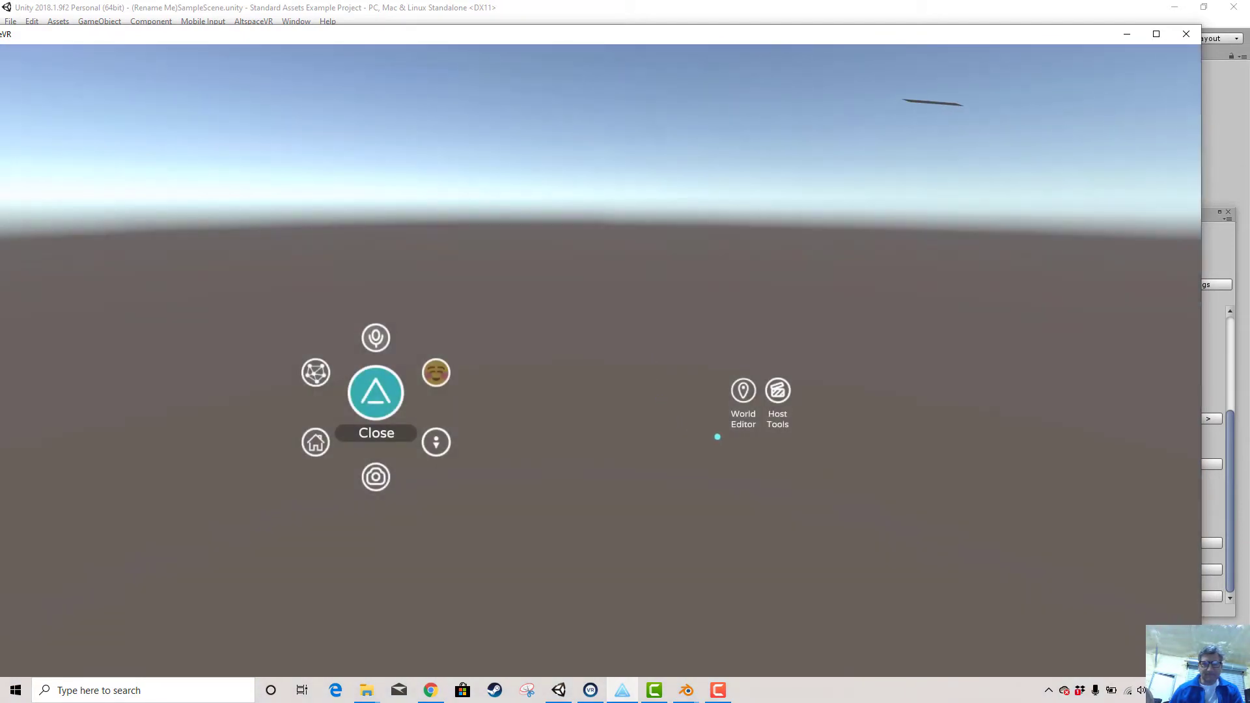
{"action": "right_click_drag", "start_coordinate": [709, 377], "coordinate": [788, 319]}
{"action": "mouse_move", "coordinate": [577, 371]}
{"action": "right_mouse_down"}
{"action": "mouse_move", "coordinate": [612, 248]}
{"action": "mouse_move", "coordinate": [589, 345]}
{"action": "mouse_move", "coordinate": [455, 407]}
{"action": "mouse_move", "coordinate": [453, 586]}
{"action": "mouse_move", "coordinate": [455, 546]}
{"action": "mouse_move", "coordinate": [573, 373]}
{"action": "right_mouse_up"}
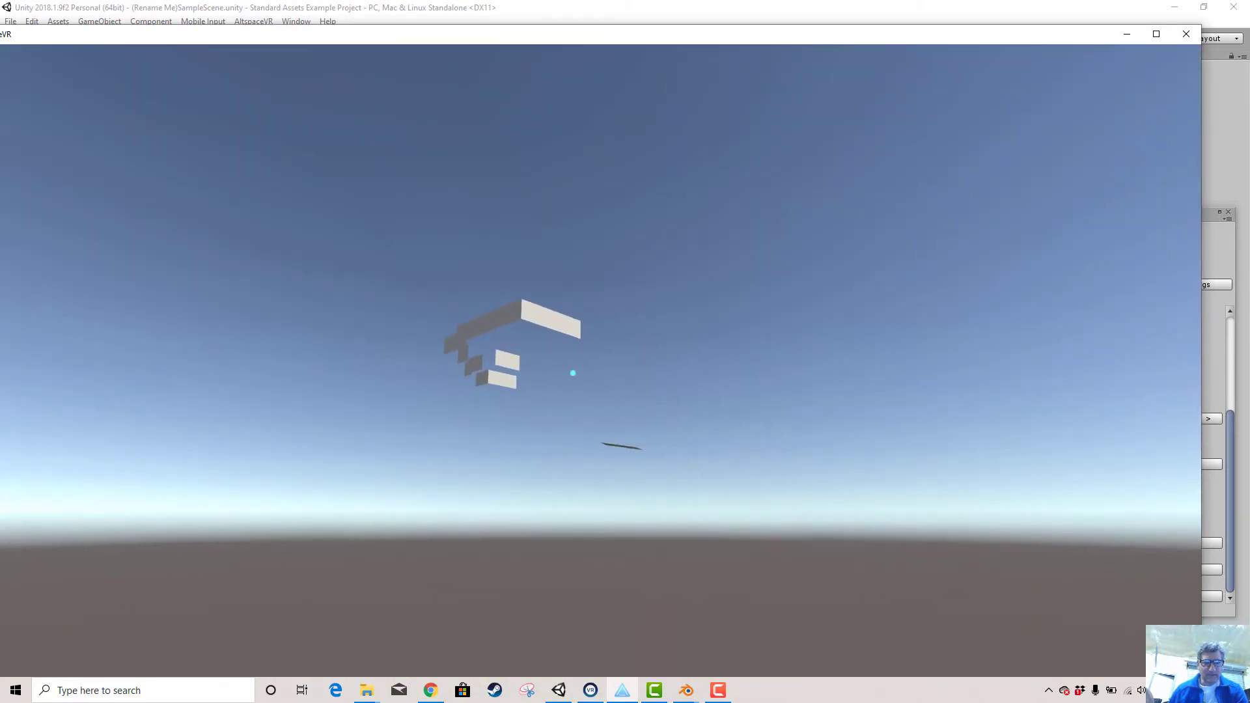
{"action": "right_click_drag", "start_coordinate": [569, 207], "coordinate": [543, 194]}
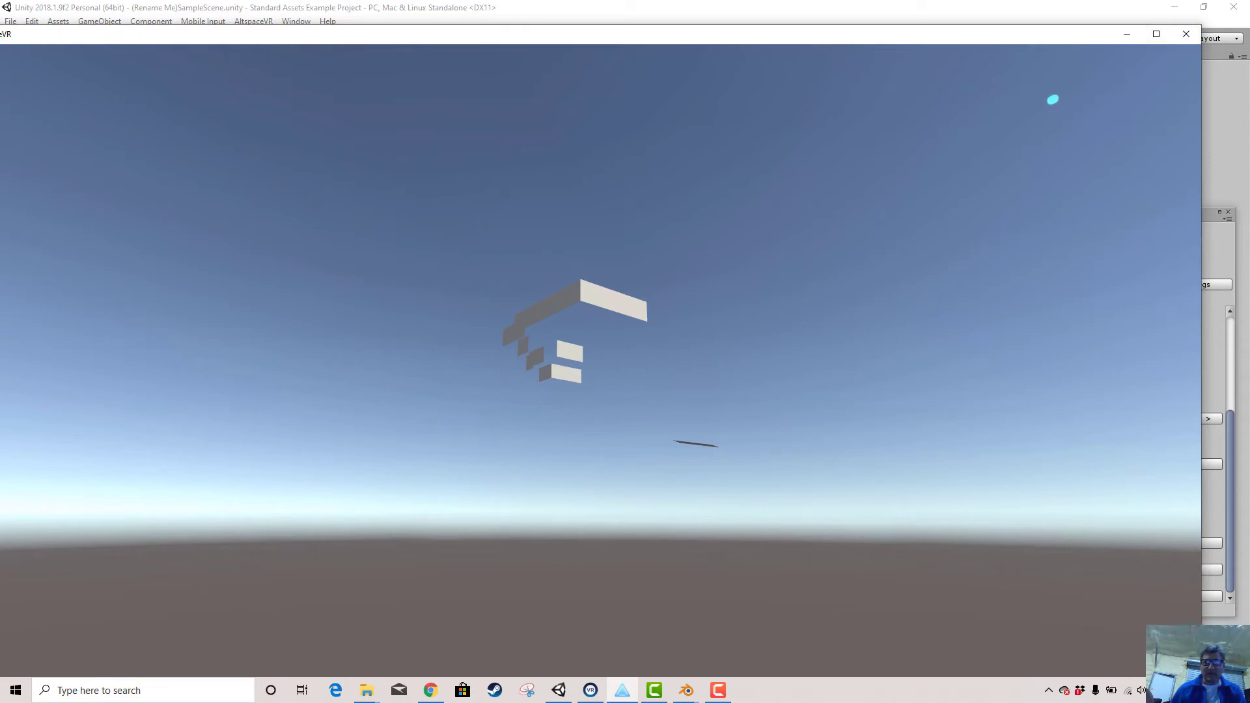
Switch to Unity to inspect RosebudPlane's position, and compare it with the AltspaceVR view
{"action": "left_click", "coordinate": [1244, 179]}
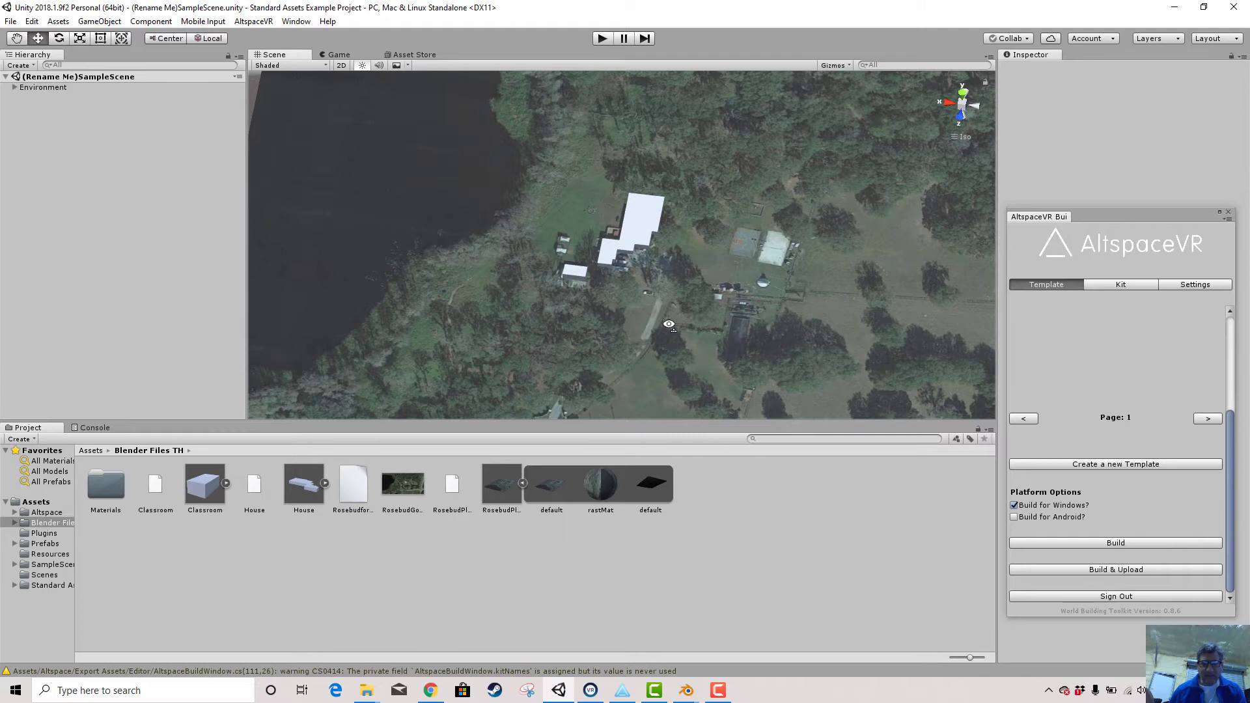
{"action": "left_click", "coordinate": [435, 270]}
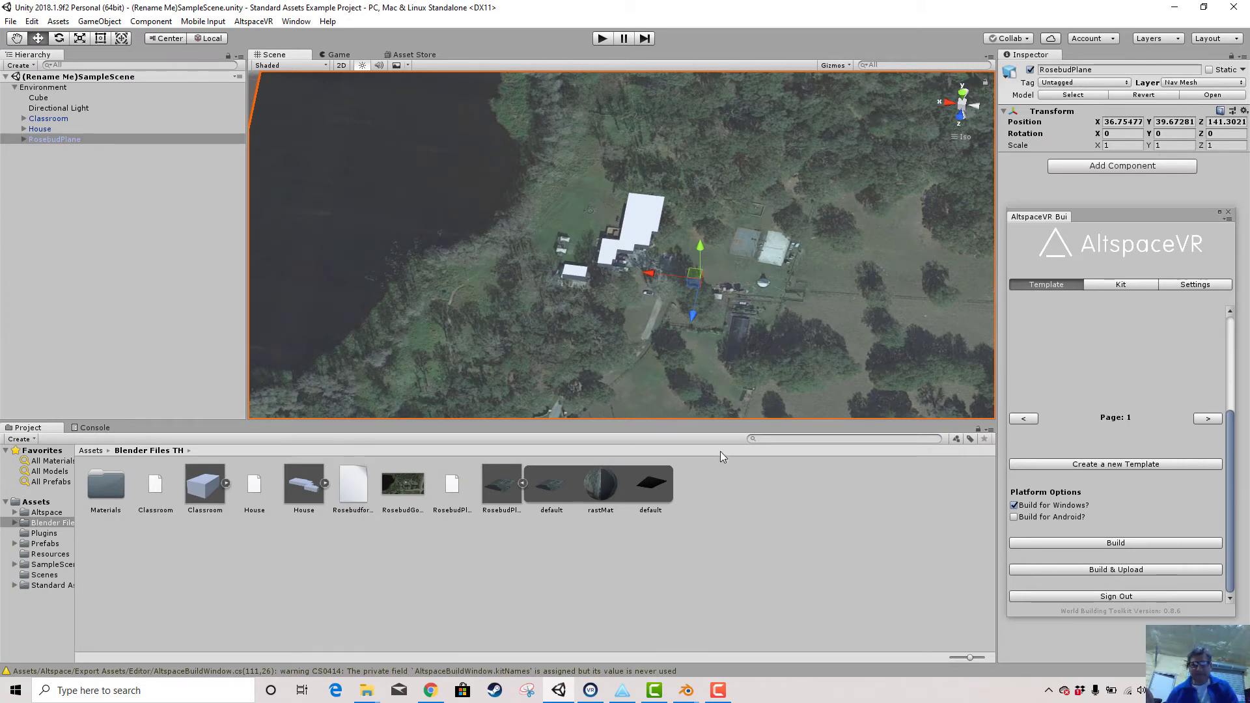
{"action": "left_click", "coordinate": [718, 691]}
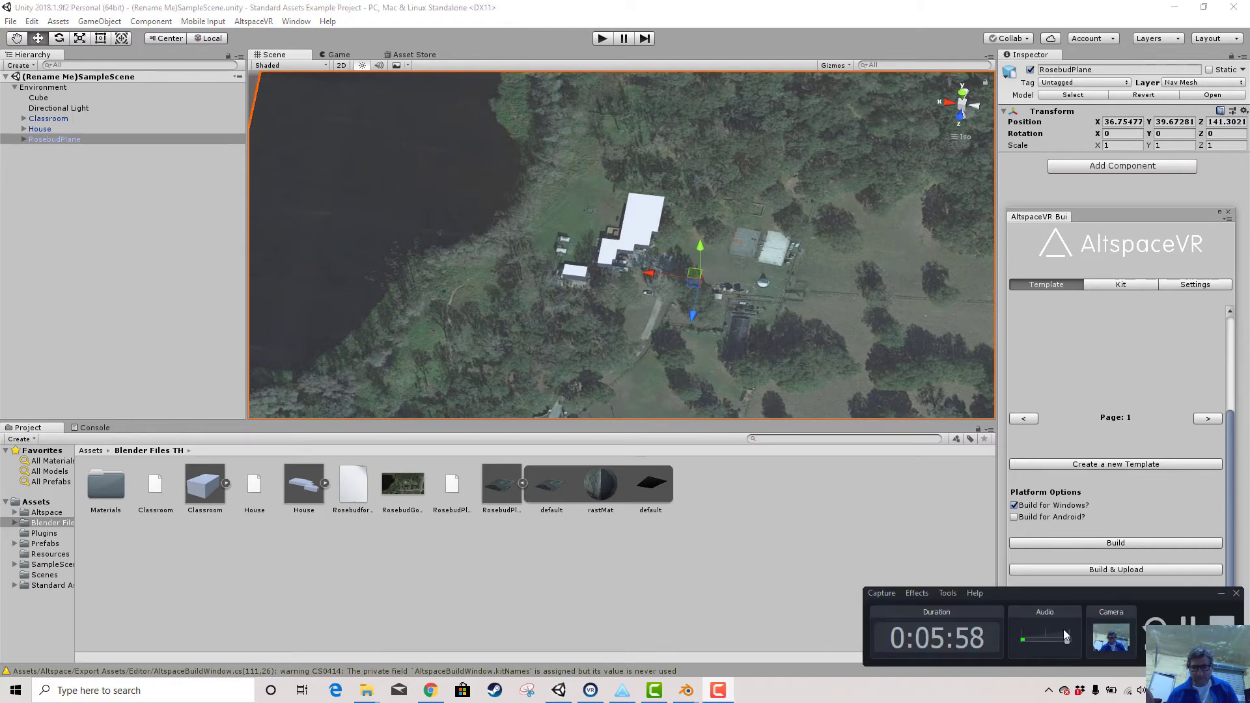
{"action": "left_click", "coordinate": [1222, 593]}
{"action": "right_click_drag", "start_coordinate": [899, 443], "coordinate": [964, 424]}
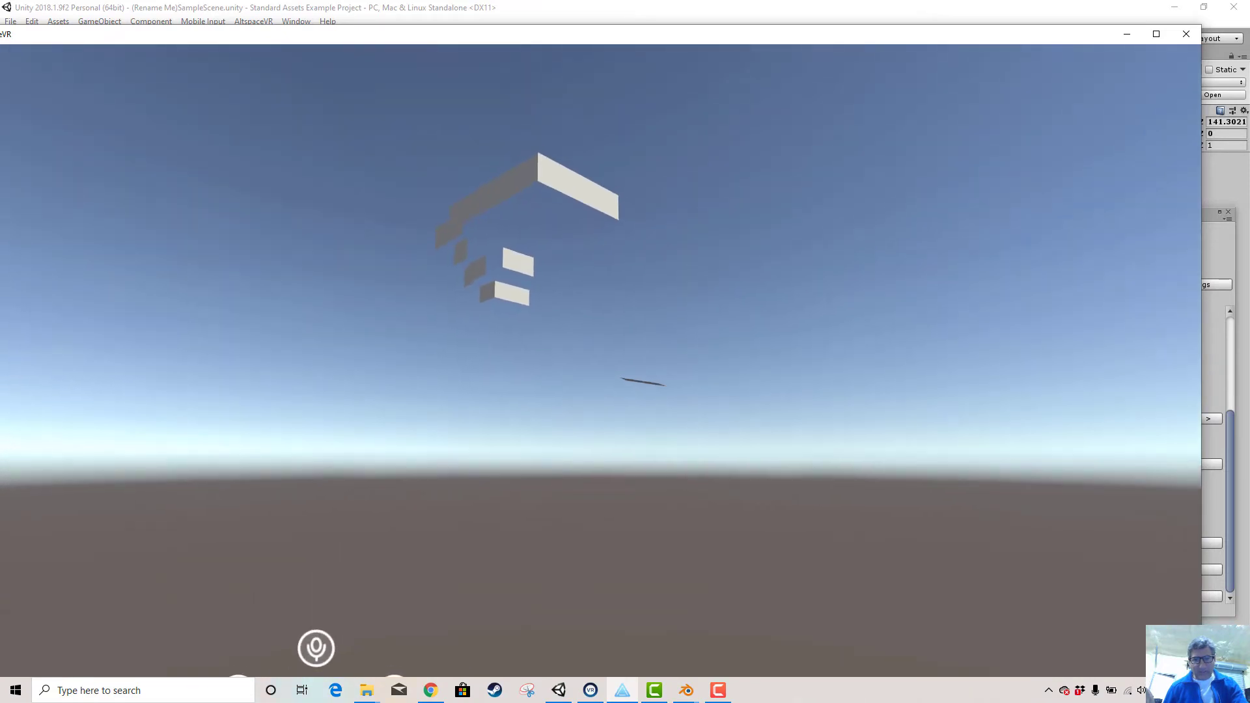
Switch to Unity and delete the Classroom and House models from the scene, keeping only RosebudPlane
{"action": "left_click", "coordinate": [1232, 271]}
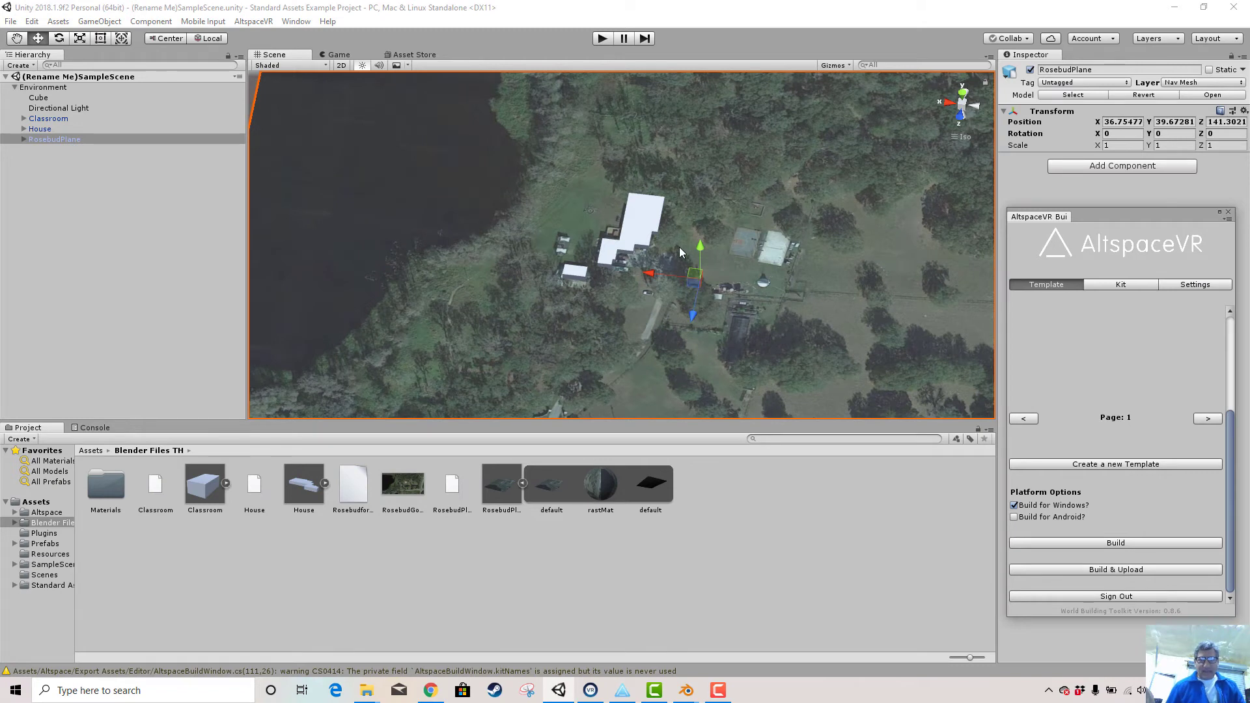
{"action": "left_click", "coordinate": [638, 229]}
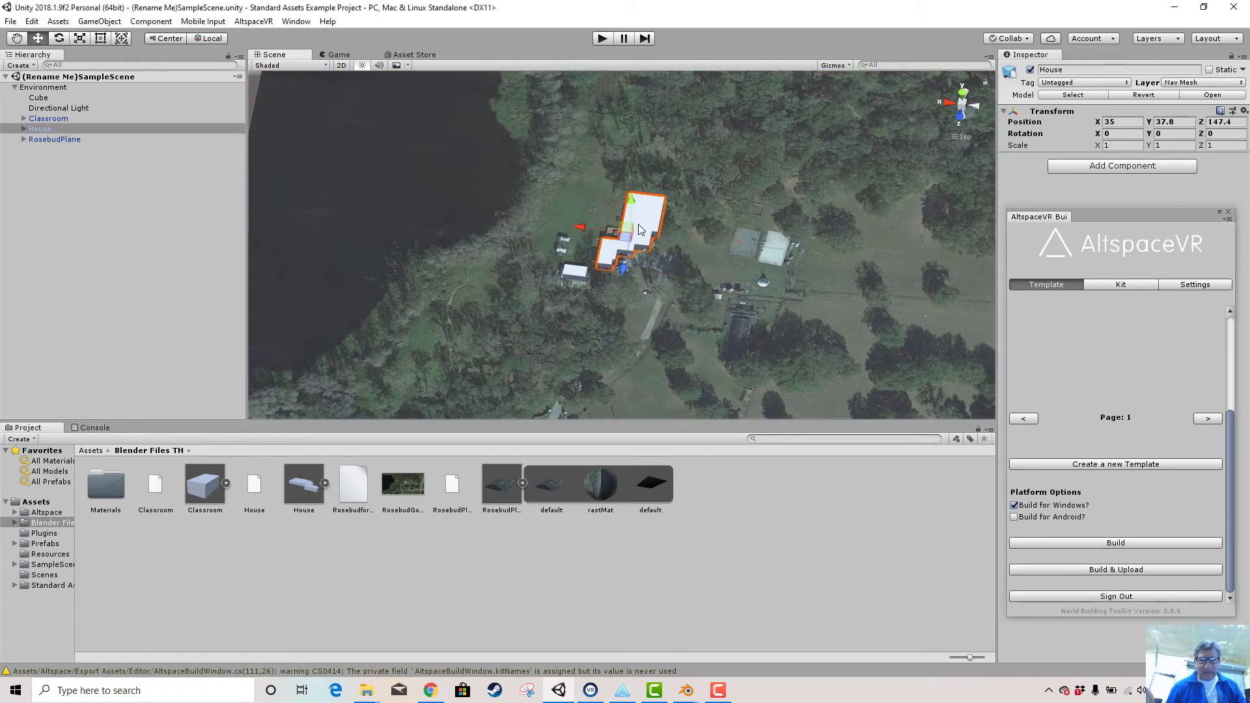
{"action": "left_click", "coordinate": [571, 275]}
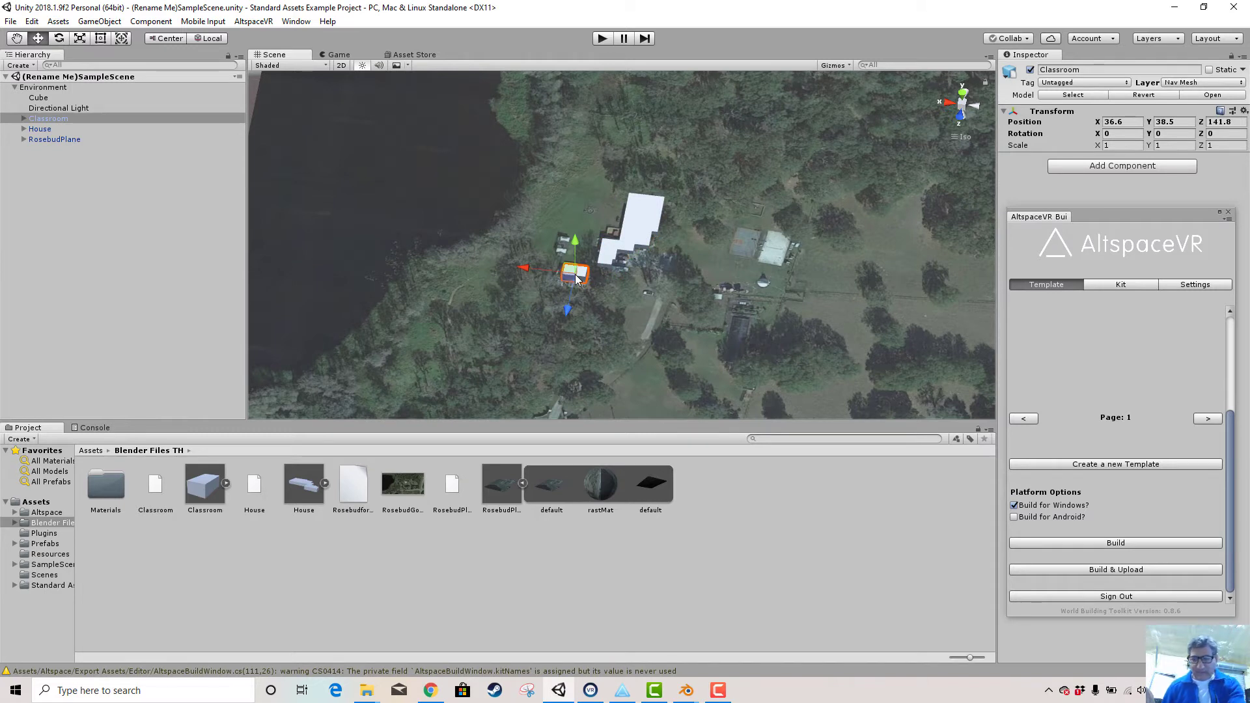
{"action": "key", "text": "Delete"}
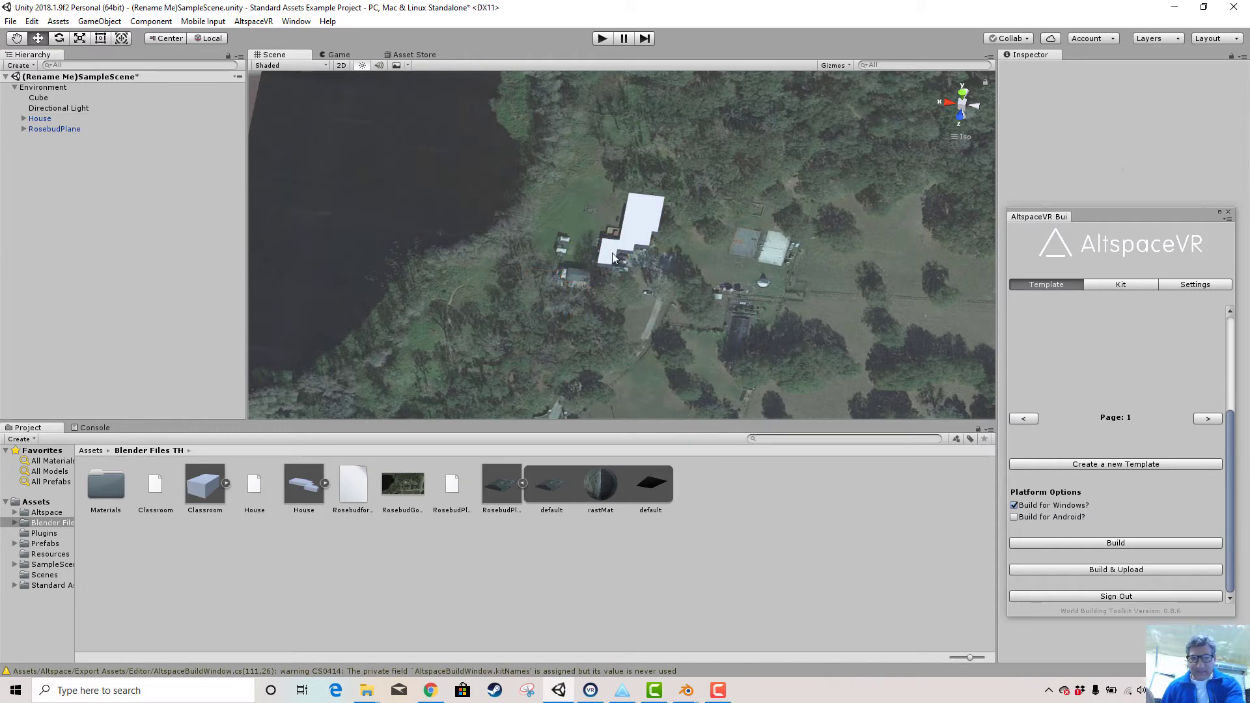
{"action": "left_click", "coordinate": [636, 227]}
{"action": "key", "text": "Delete"}
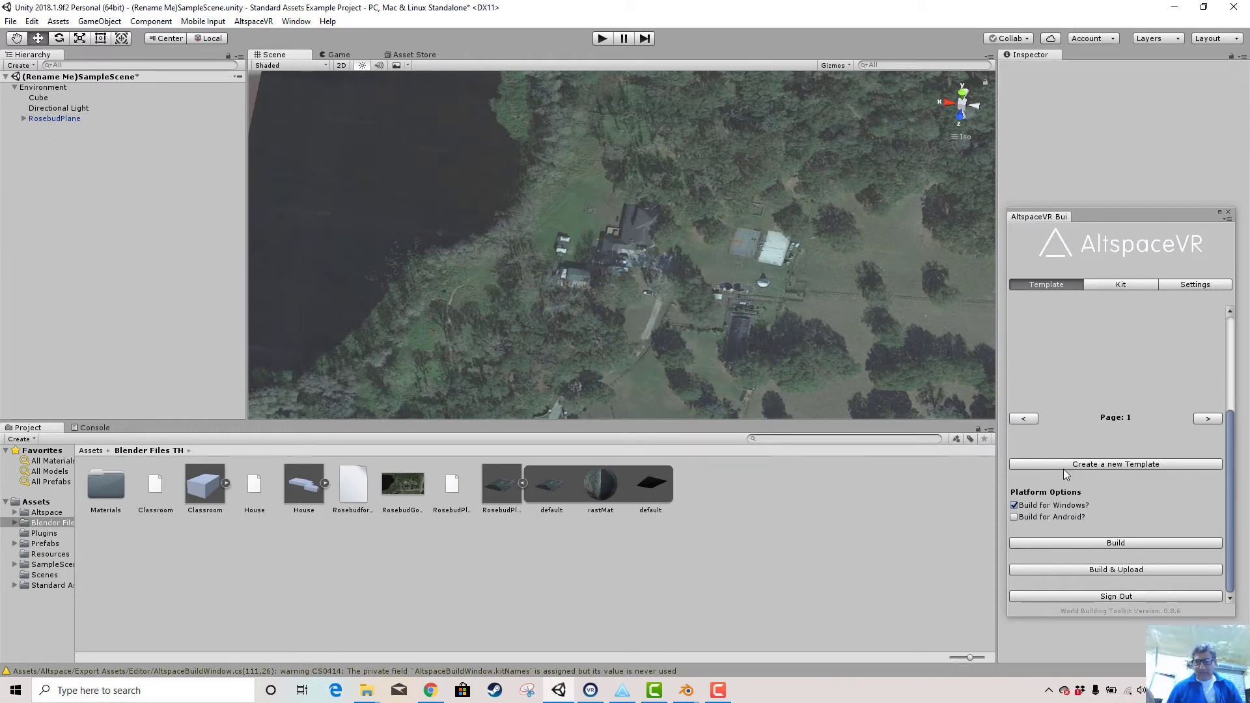
Build and upload the scene as the template without the buildings, and re-enter the space in AltspaceVR
{"action": "left_click", "coordinate": [1099, 569]}
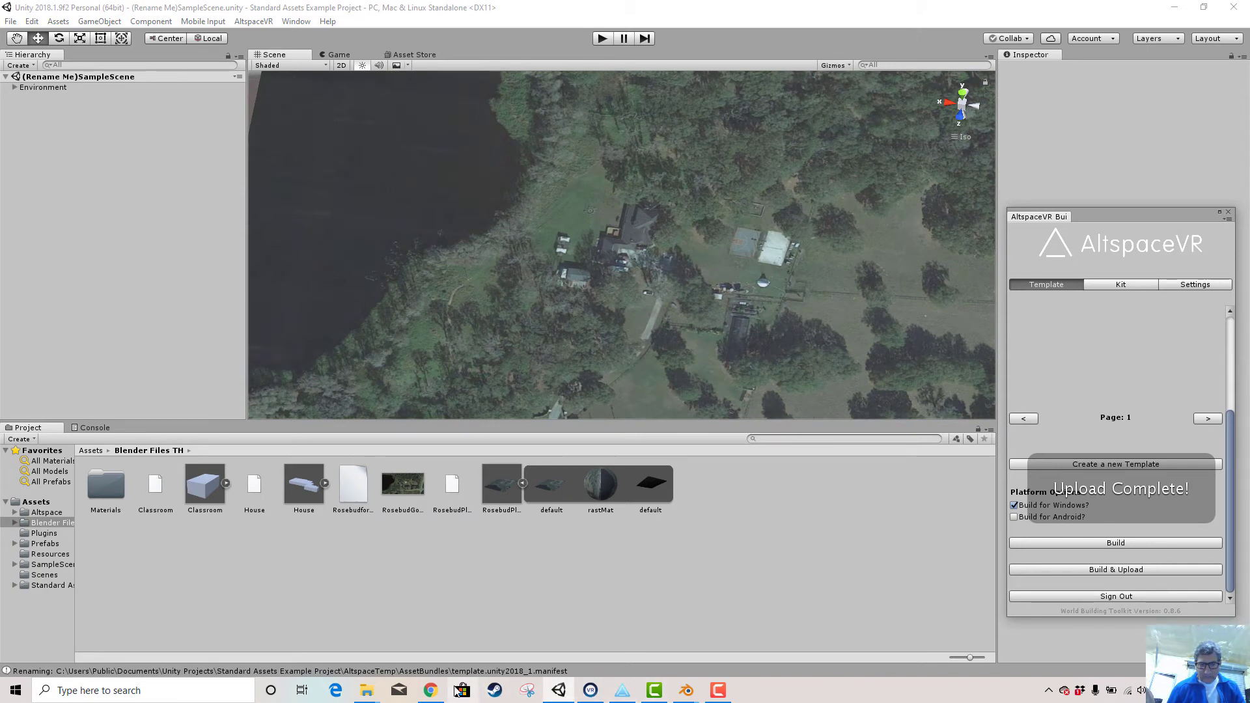
{"action": "left_click", "coordinate": [630, 696]}
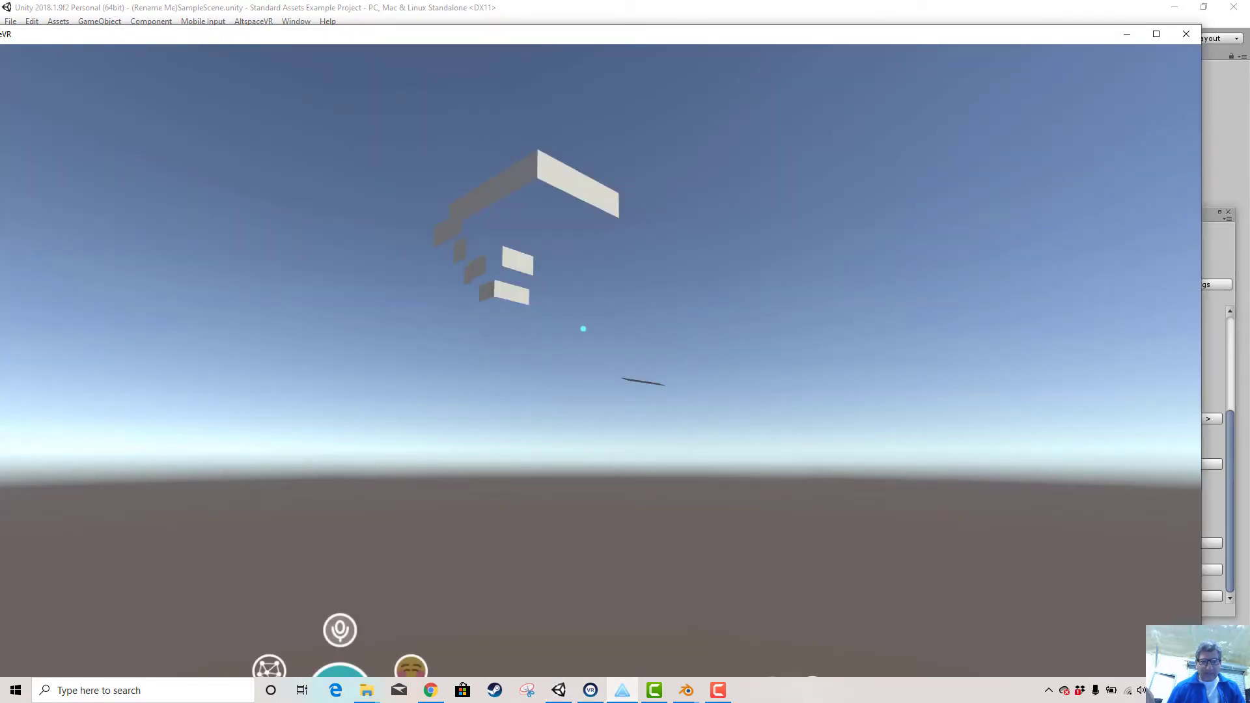
{"action": "right_click_drag", "start_coordinate": [362, 634], "coordinate": [407, 508]}
{"action": "right_click_drag", "start_coordinate": [577, 367], "coordinate": [566, 456]}
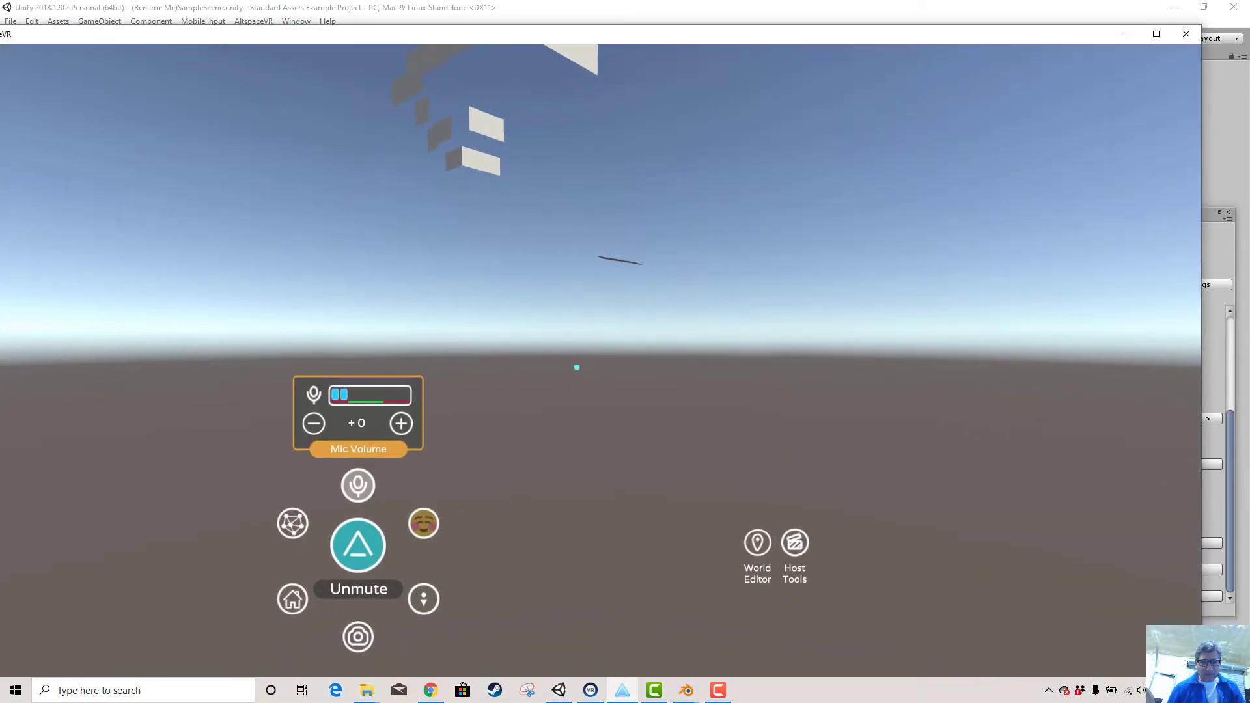
{"action": "left_click", "coordinate": [354, 572]}
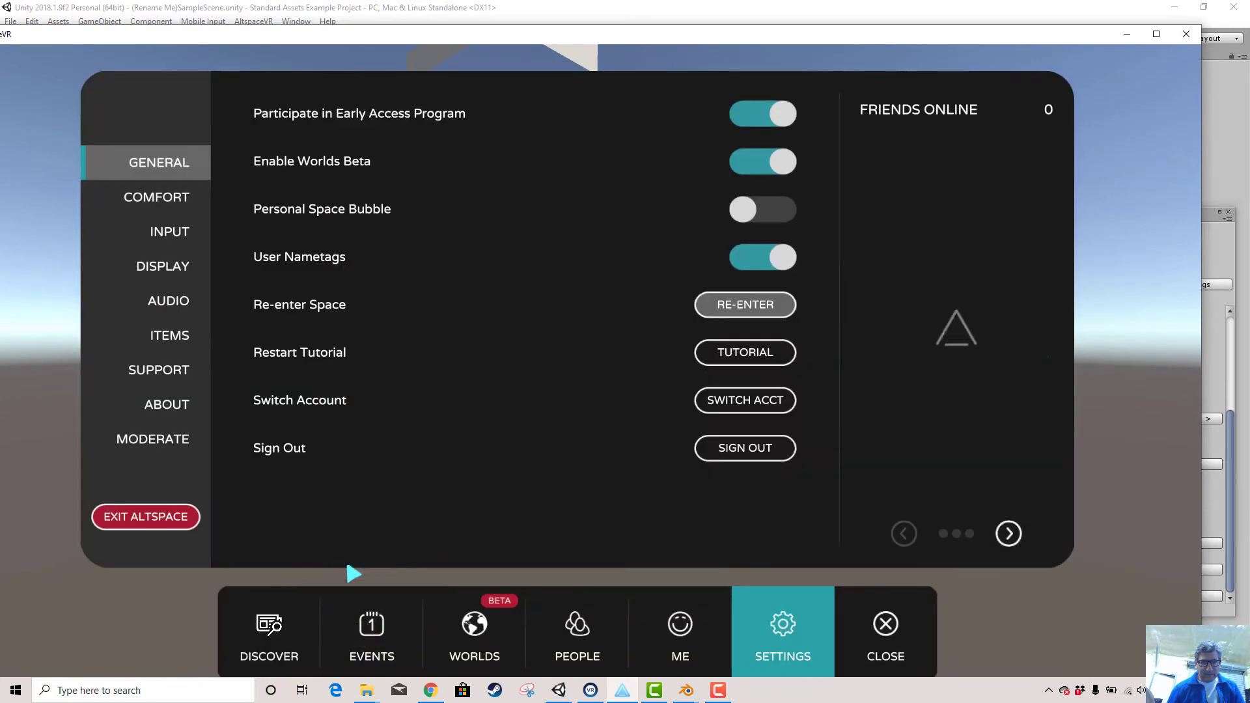
{"action": "left_click", "coordinate": [732, 303]}
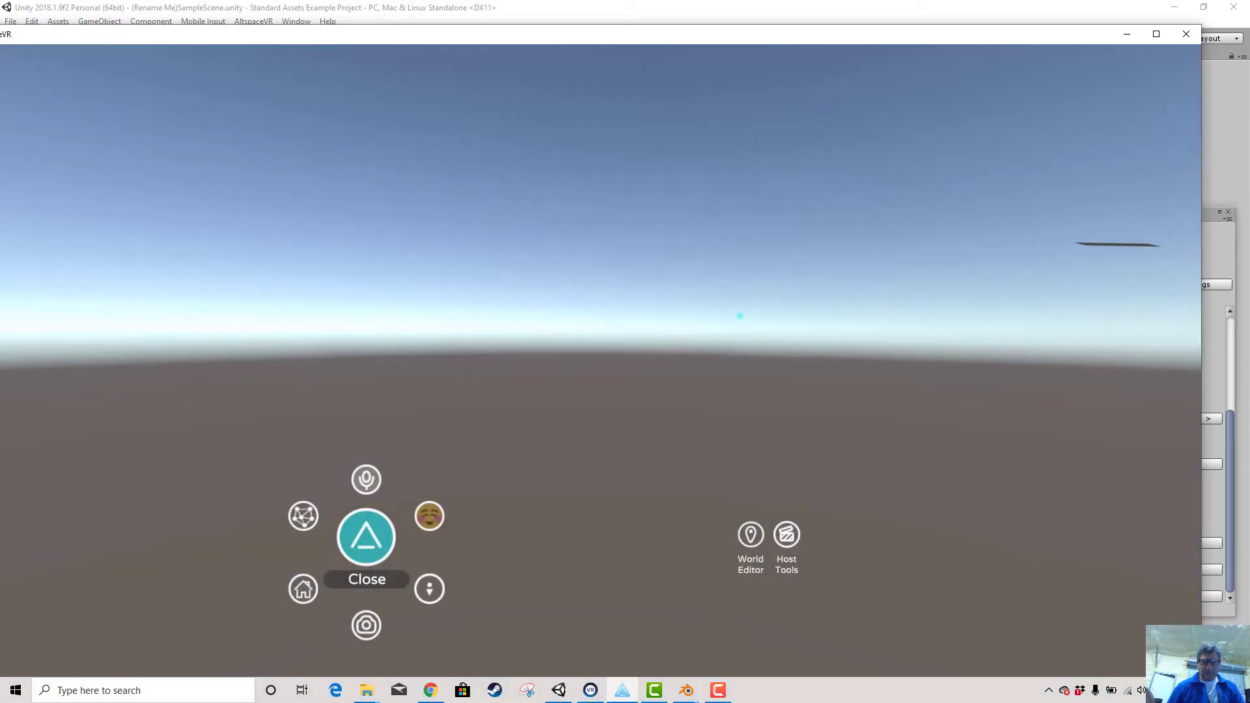
Look around the reloaded space for the ground plane, and close AltspaceVR to return to Unity
{"action": "right_click_drag", "start_coordinate": [792, 307], "coordinate": [594, 301]}
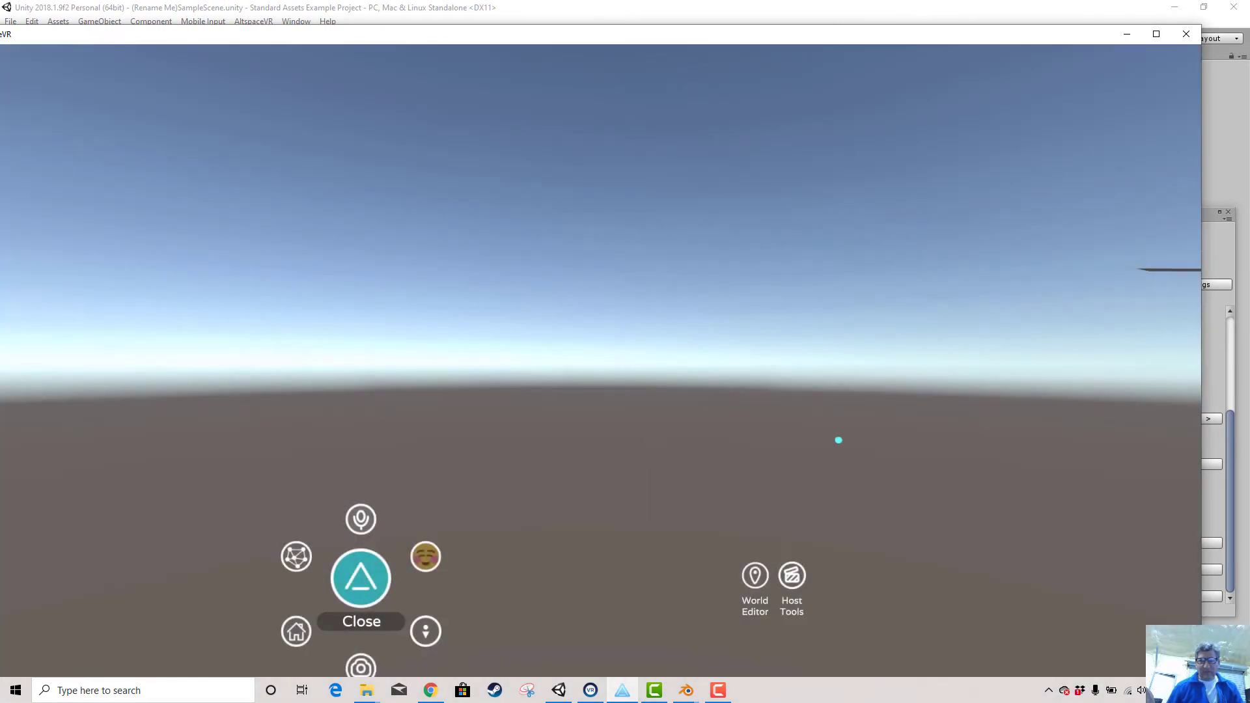
{"action": "right_click_drag", "start_coordinate": [838, 440], "coordinate": [510, 268]}
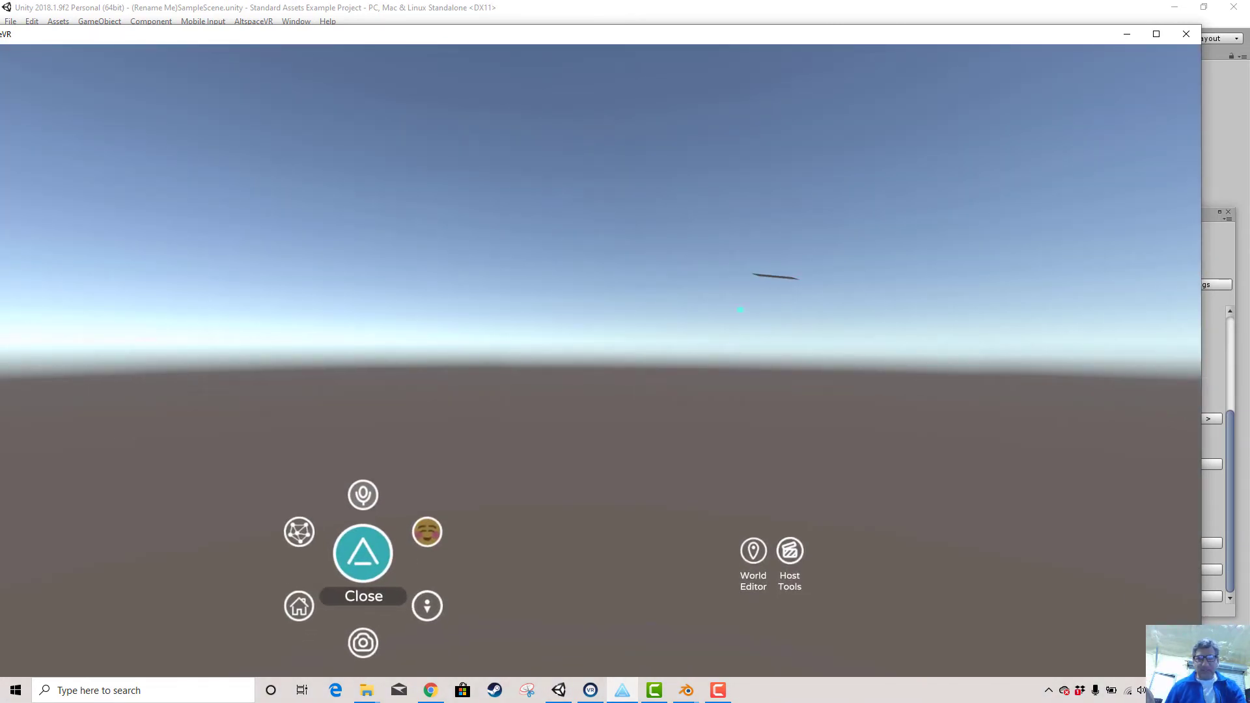
{"action": "left_click", "coordinate": [1185, 35]}
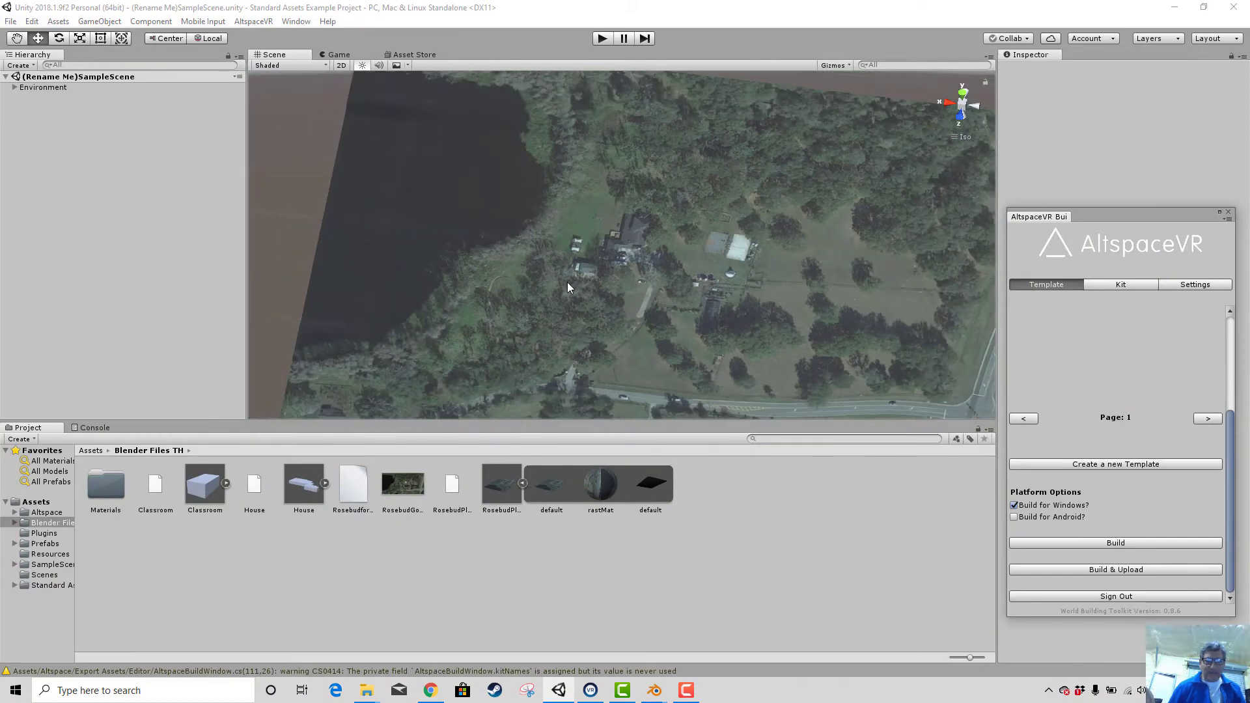
Show the scene from above and set RosebudPlane's position to X 0, Y 0, Z 0
{"action": "left_click_drag", "start_coordinate": [568, 282], "coordinate": [653, 256], "text": "alt"}
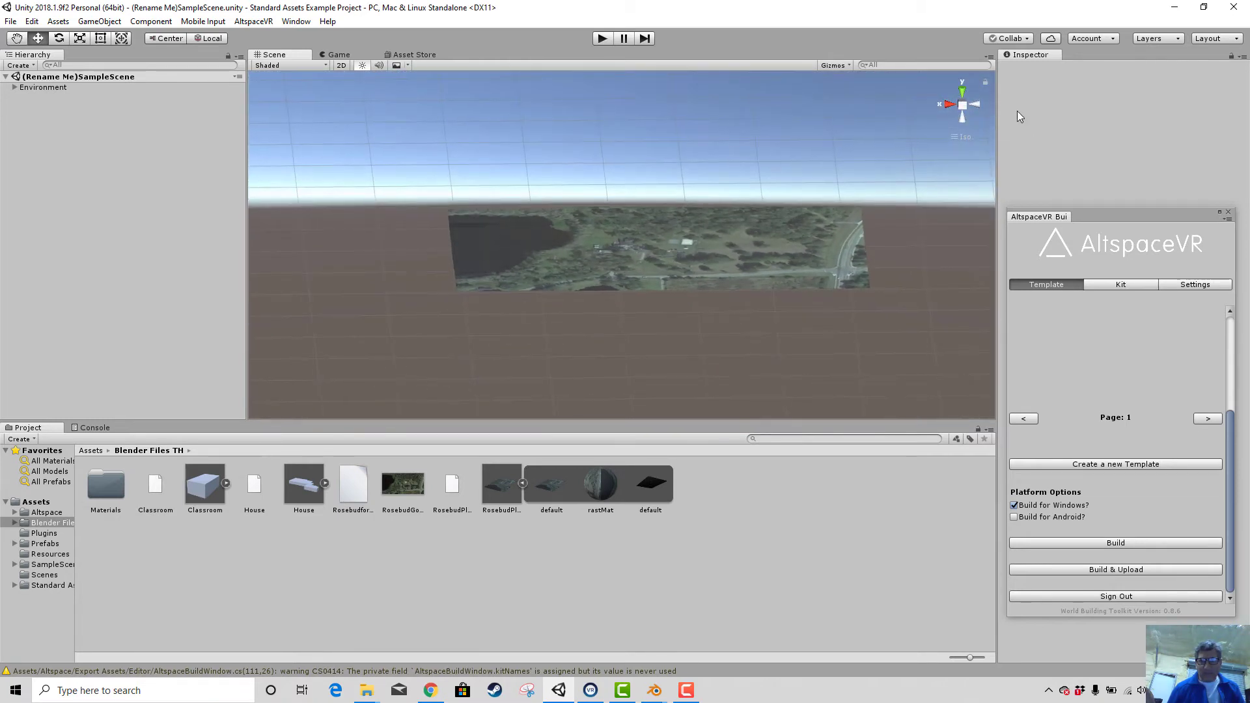
{"action": "left_click", "coordinate": [962, 92]}
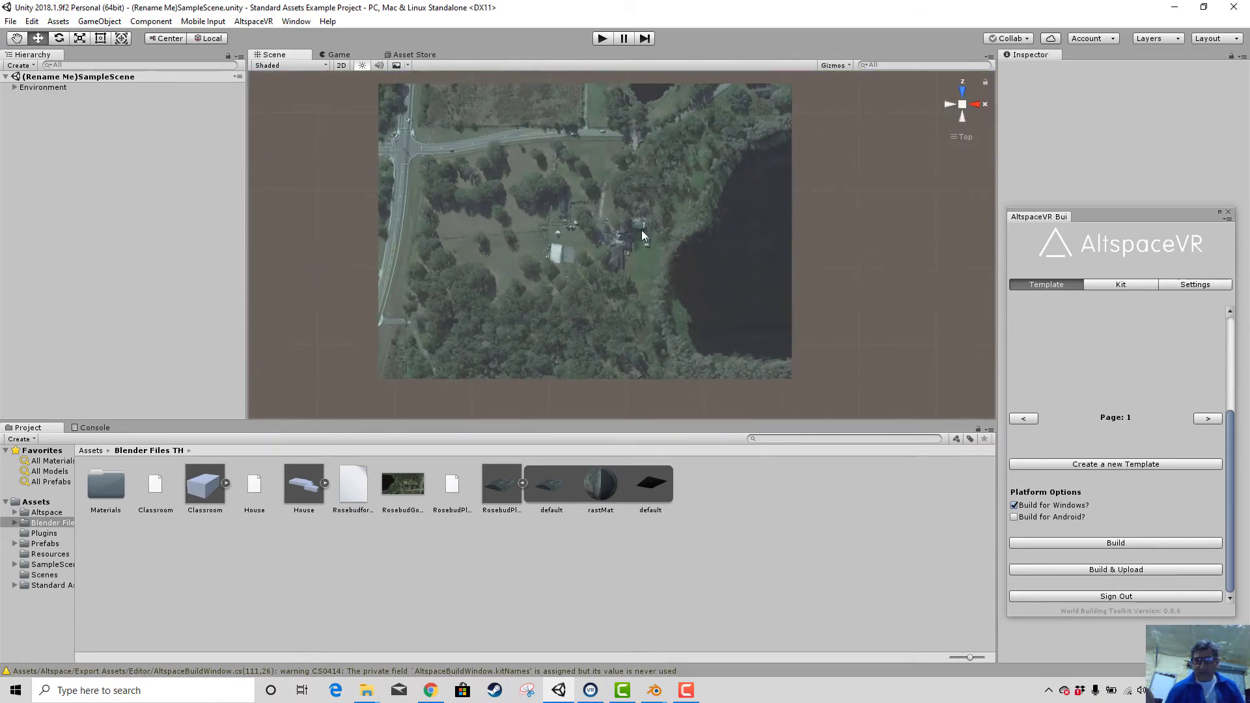
{"action": "left_click", "coordinate": [641, 228]}
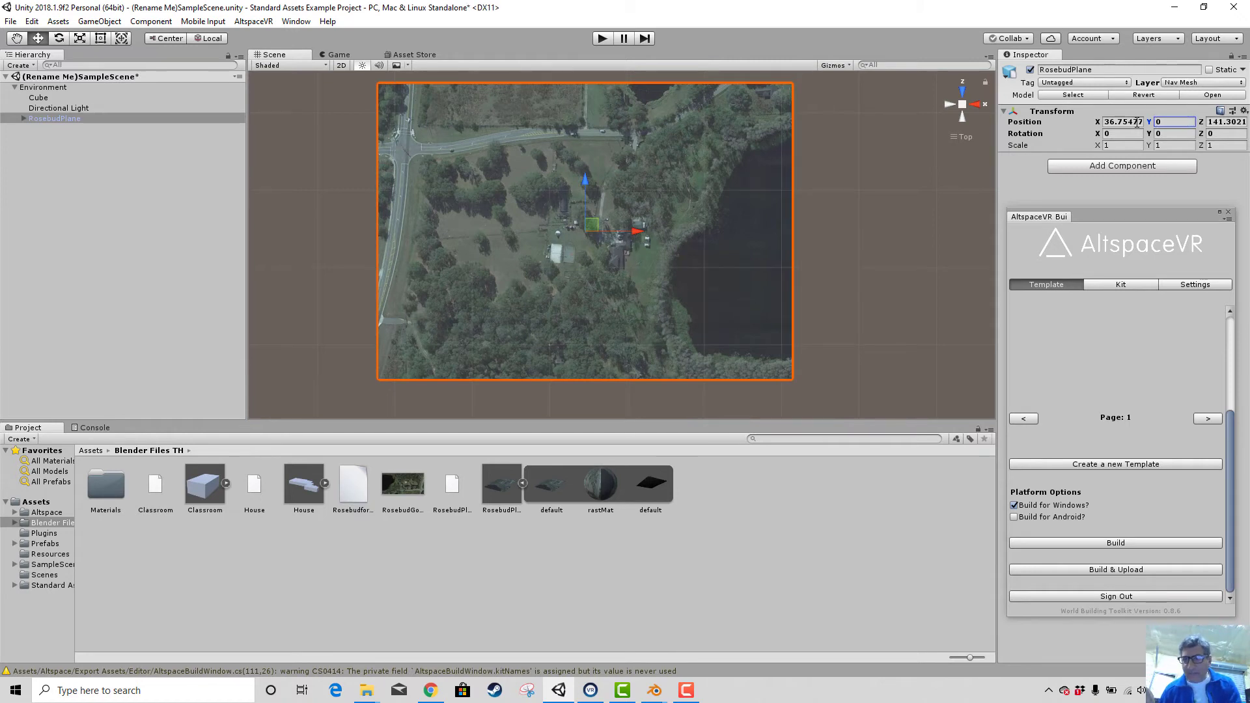
{"action": "type", "text": "0"}
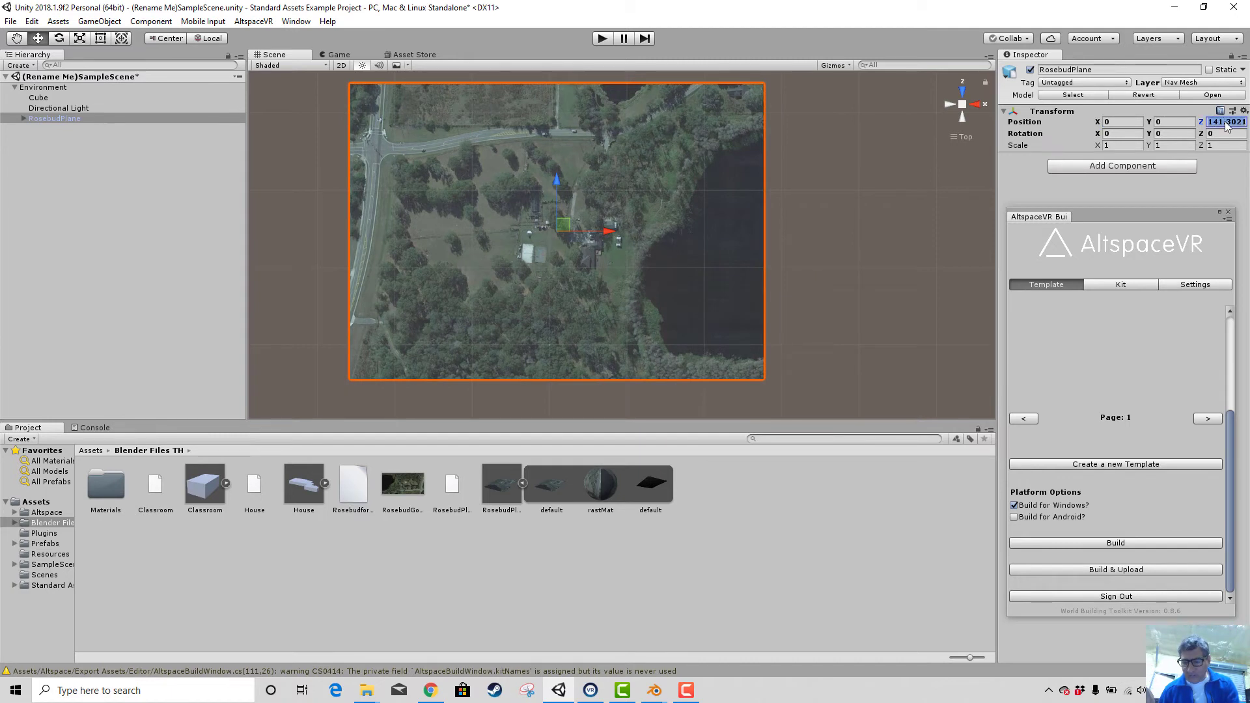
{"action": "type", "text": "0"}
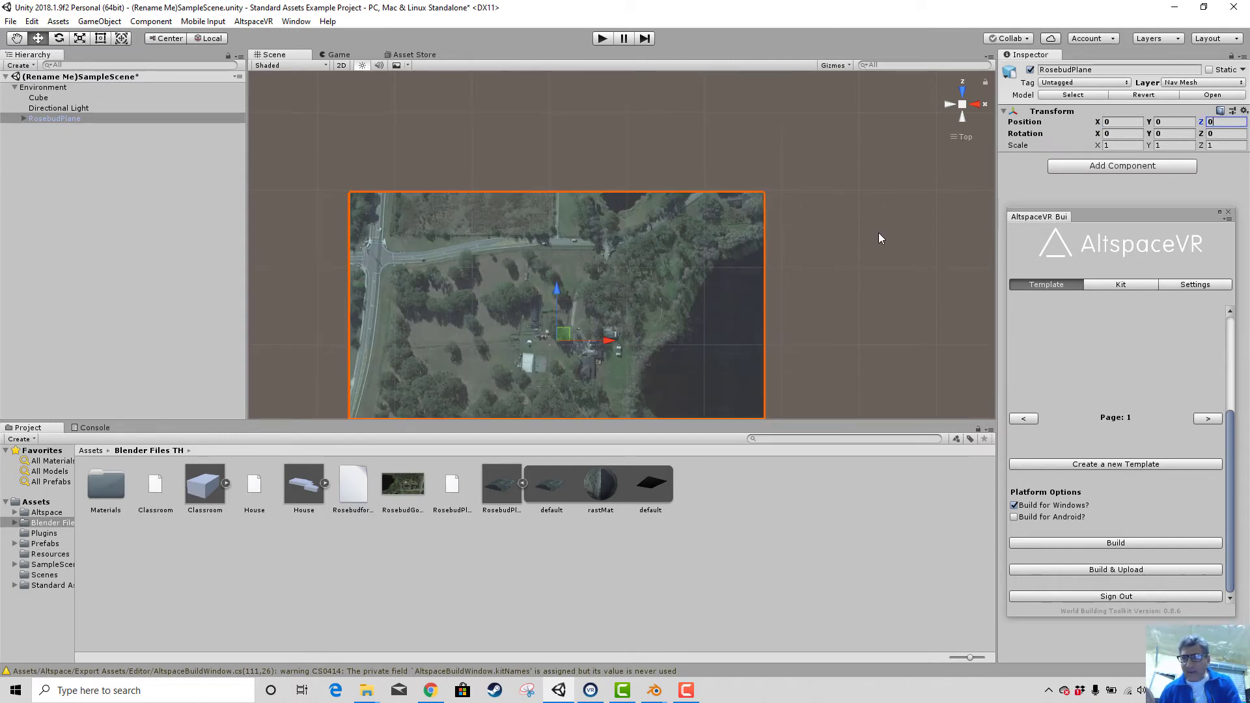
{"action": "scroll", "coordinate": [861, 240], "scroll_direction": "down", "scroll_amount": 4}
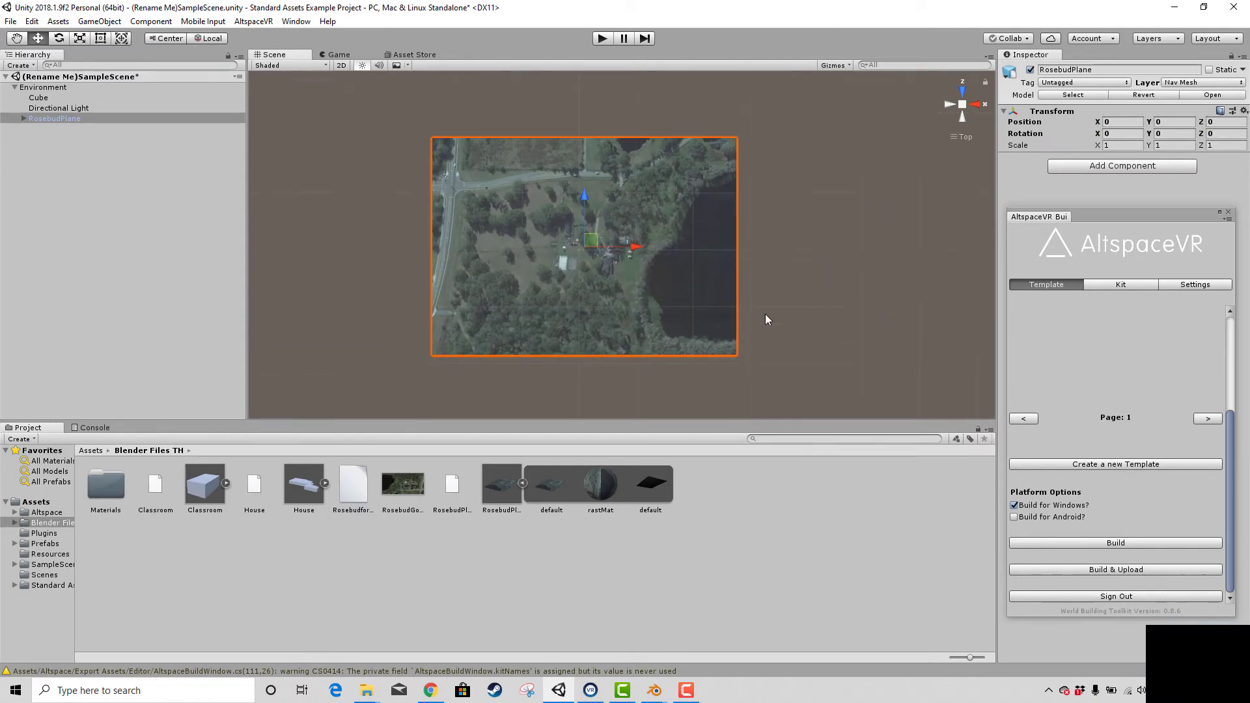
{"action": "left_click", "coordinate": [817, 326]}
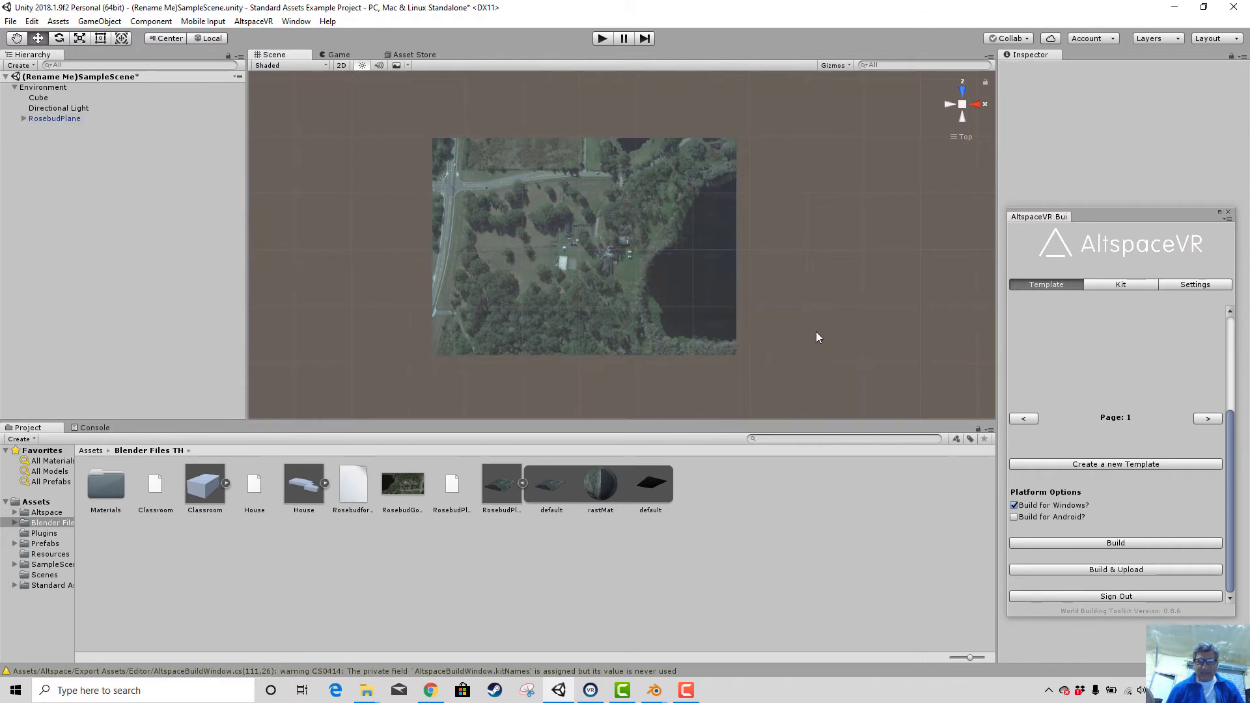
Build and upload the scene with the plane at the origin, and start AltspaceVR again
{"action": "left_click", "coordinate": [1086, 570]}
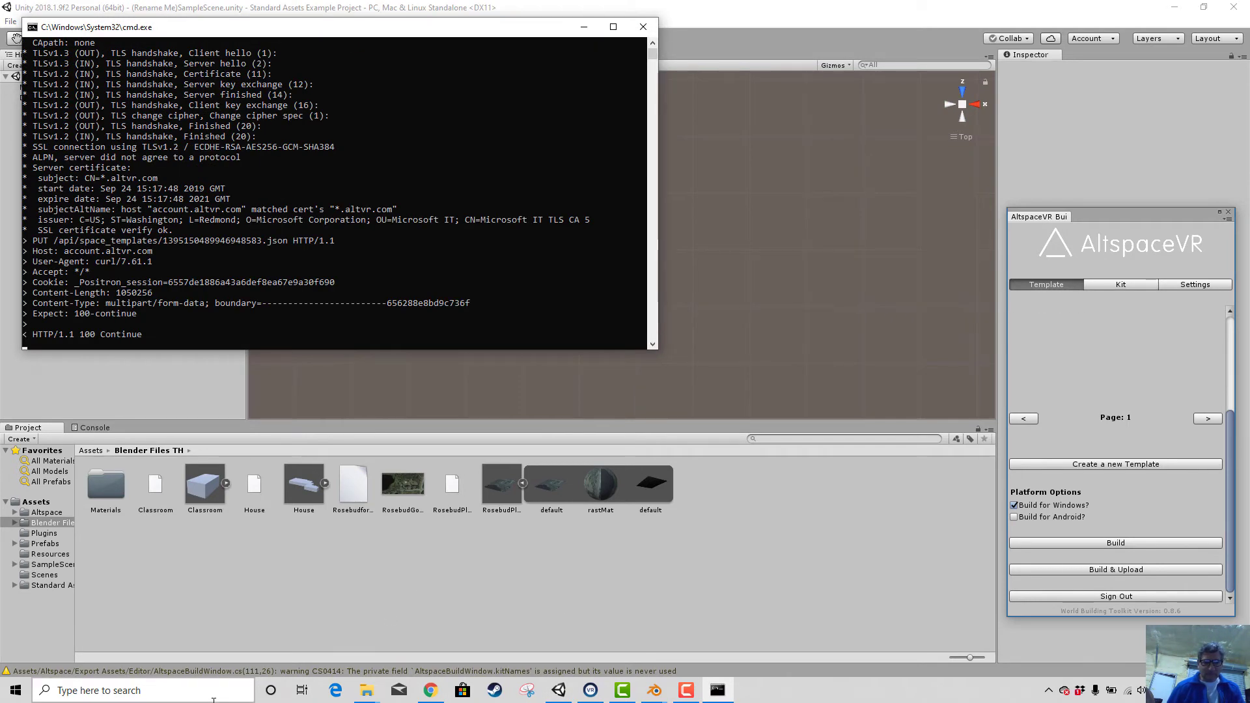
{"action": "left_click", "coordinate": [167, 692]}
{"action": "type", "text": "al"}
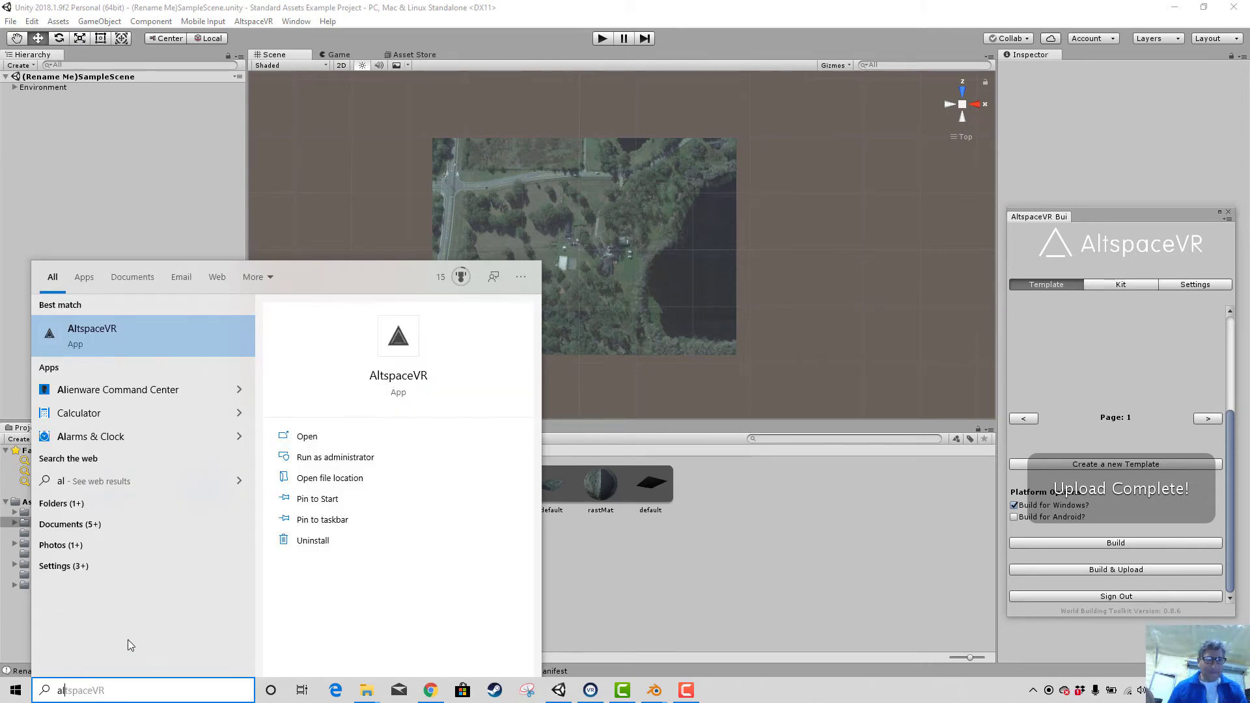
{"action": "left_click", "coordinate": [104, 349]}
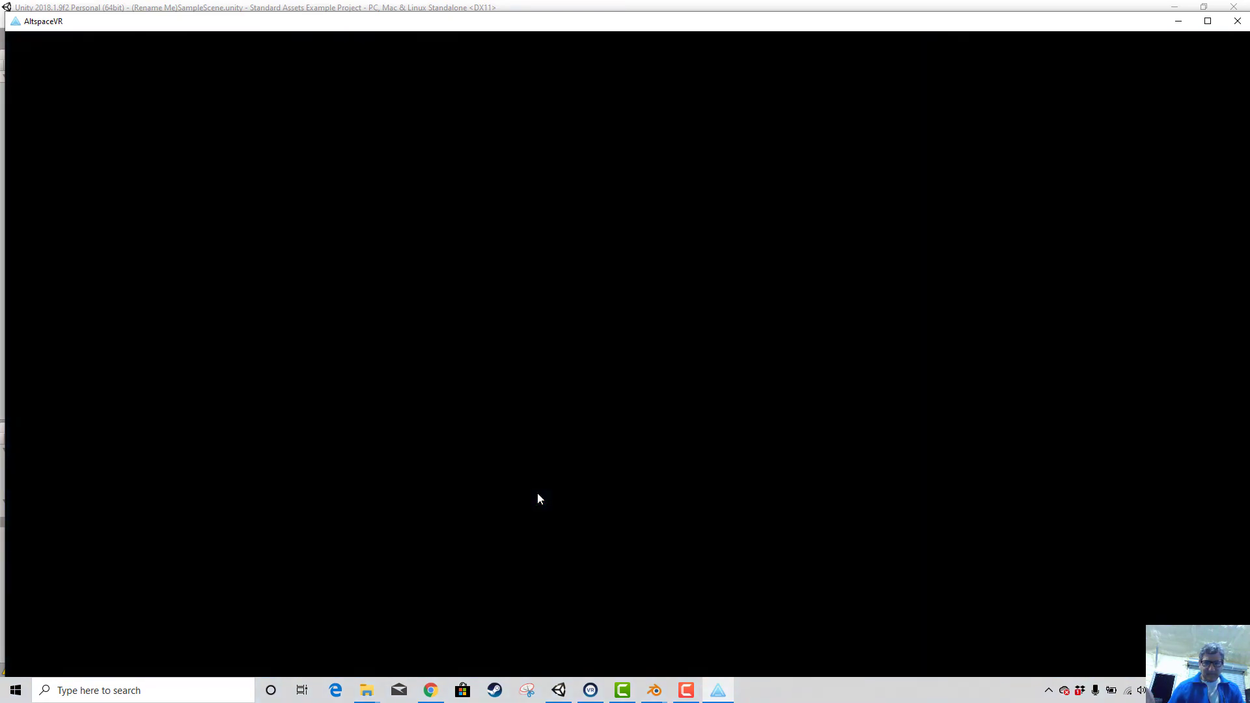
Enter the Hello World test world from the user's own worlds and look around for the ground plane
{"action": "left_click", "coordinate": [402, 575]}
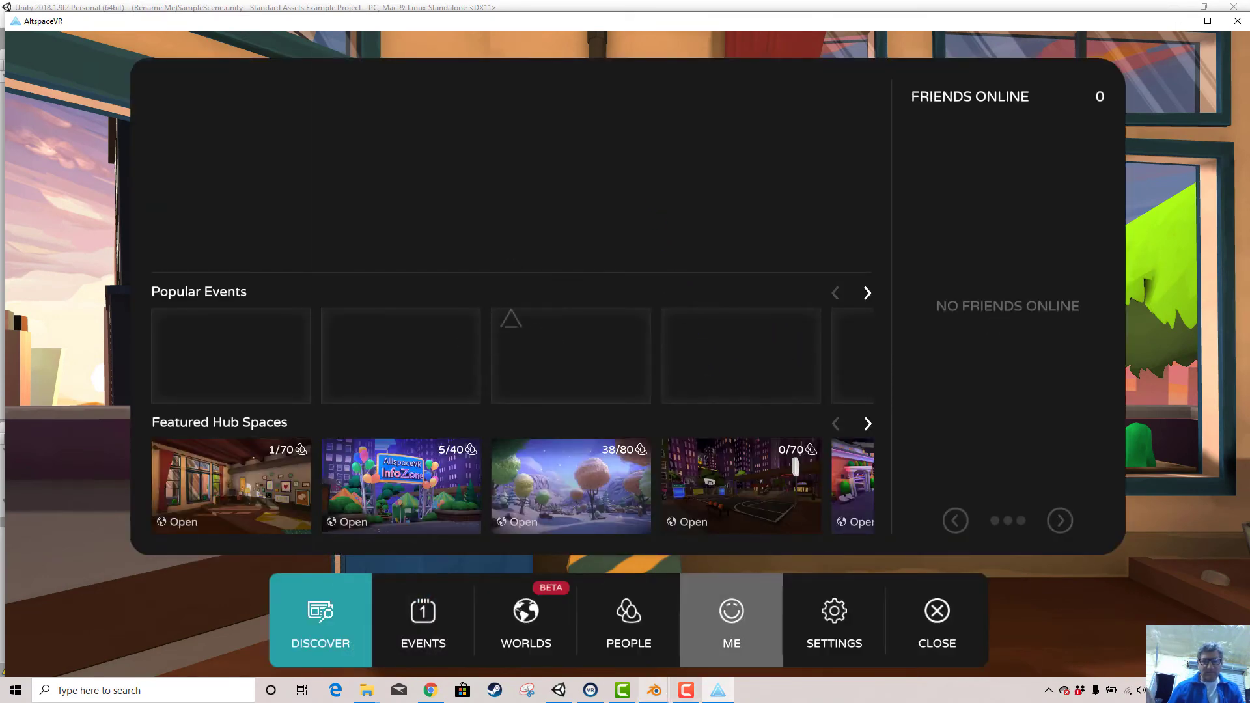
{"action": "left_click", "coordinate": [543, 612]}
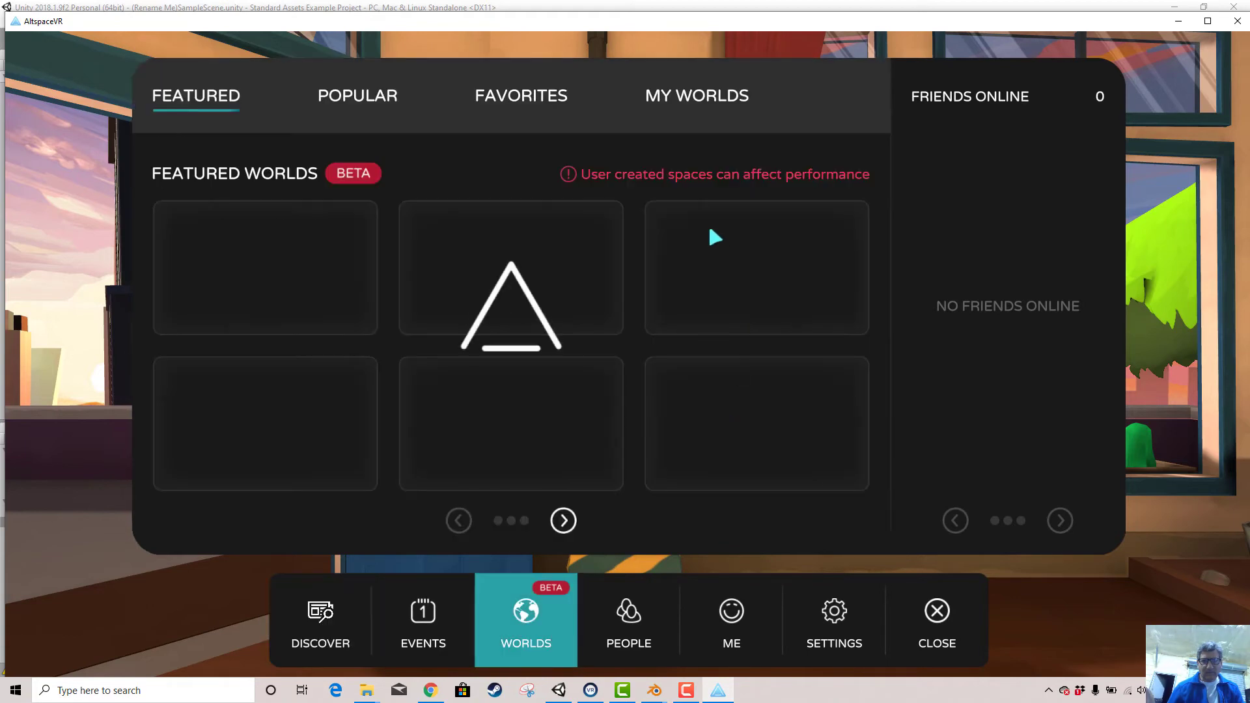
{"action": "left_click", "coordinate": [698, 96]}
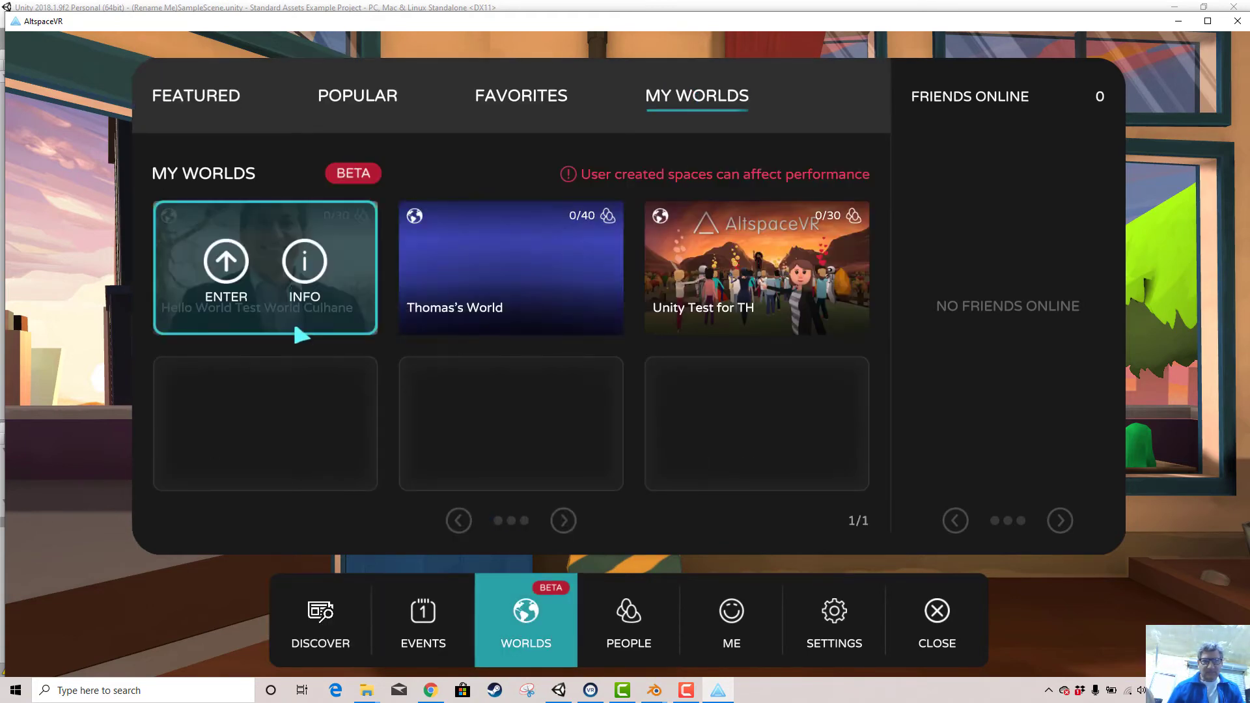
{"action": "left_click", "coordinate": [227, 263]}
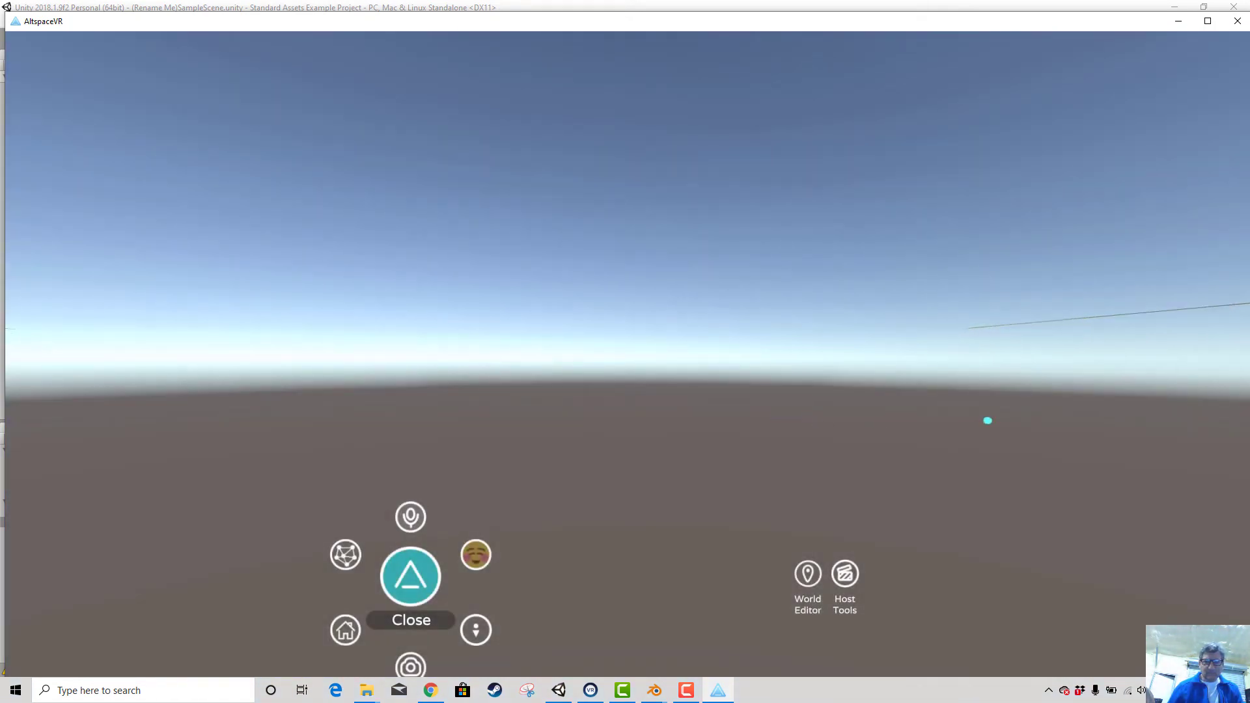
{"action": "right_click_drag", "start_coordinate": [1050, 433], "coordinate": [964, 325]}
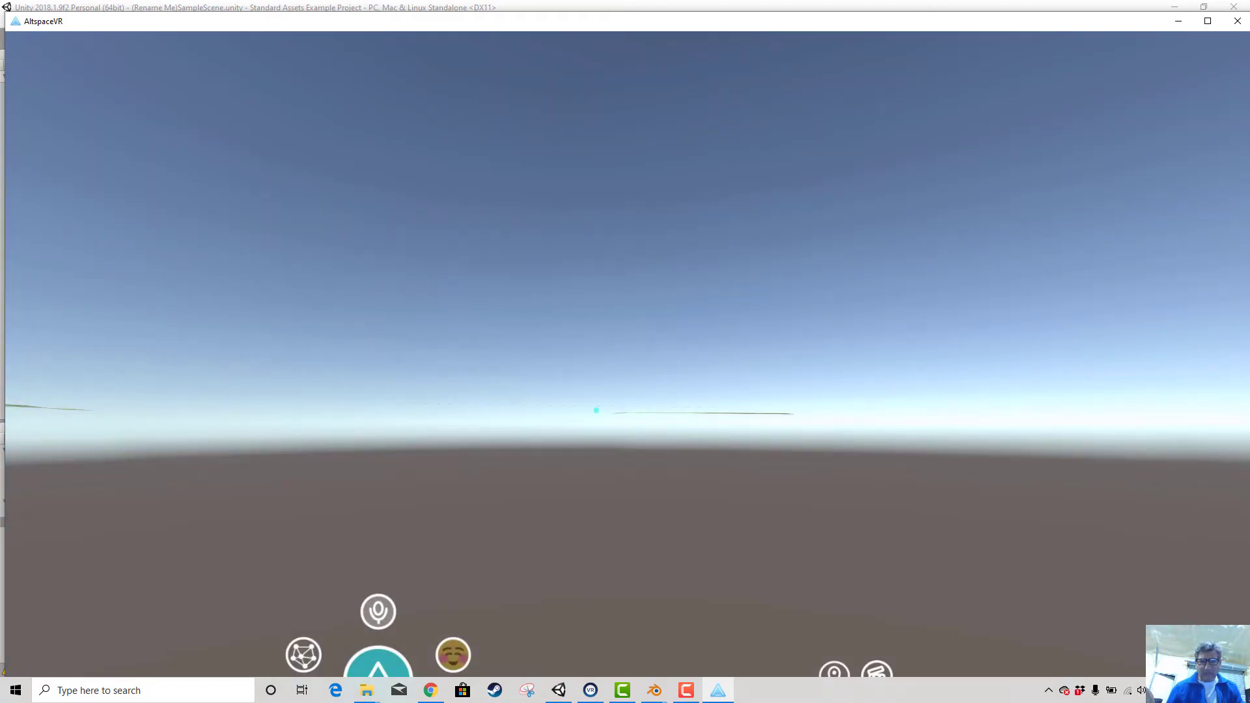
{"action": "right_click_drag", "start_coordinate": [602, 446], "coordinate": [521, 465]}
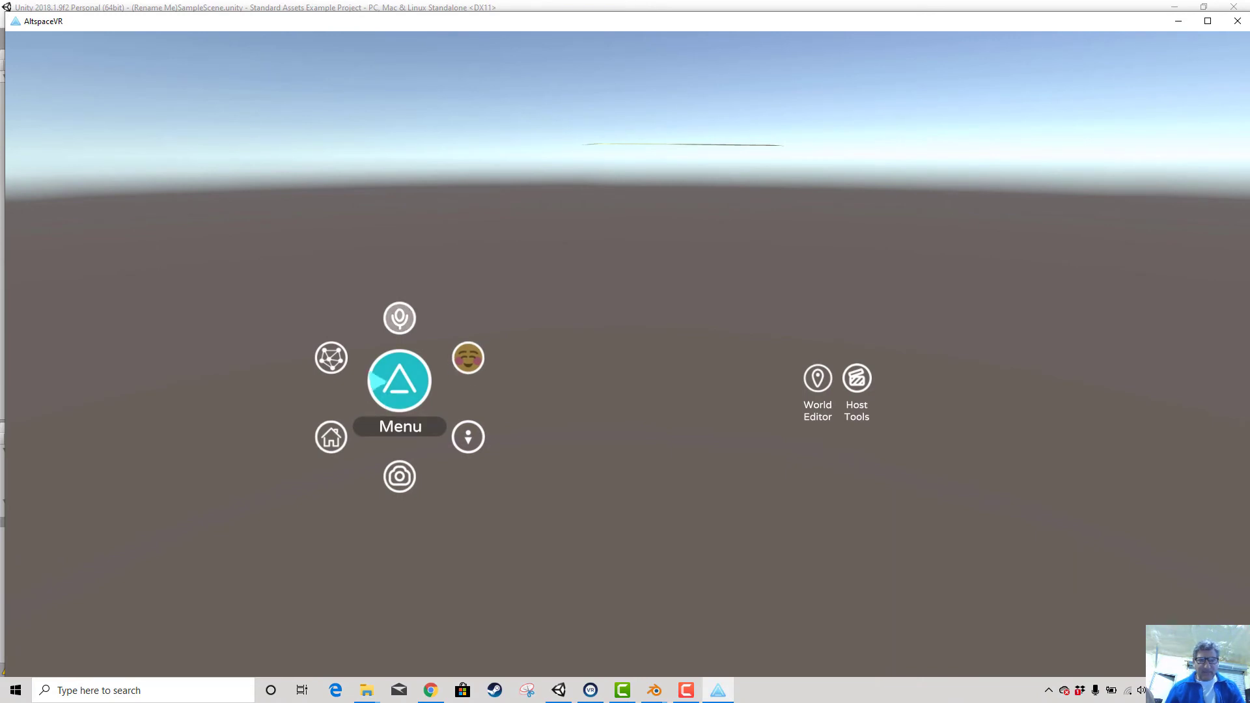
Enable Fly in the input settings and fly forward over the aerial-photo ground plane
{"action": "left_click", "coordinate": [417, 380]}
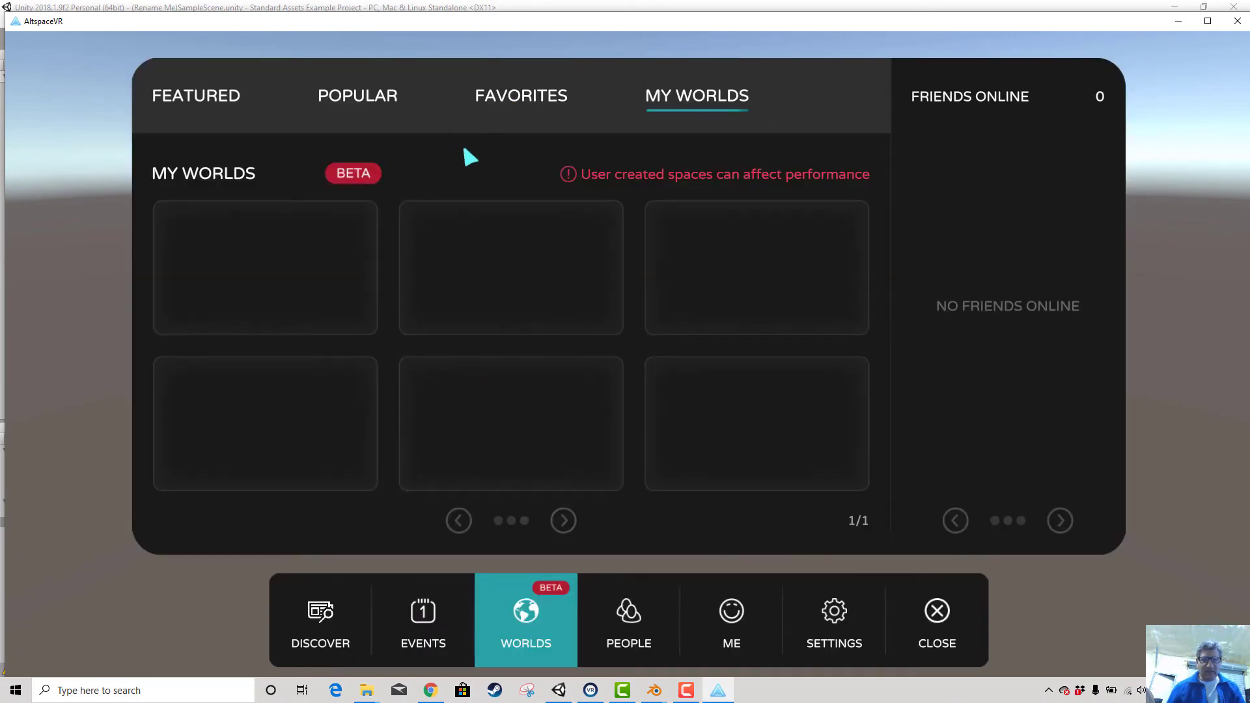
{"action": "left_click", "coordinate": [832, 626]}
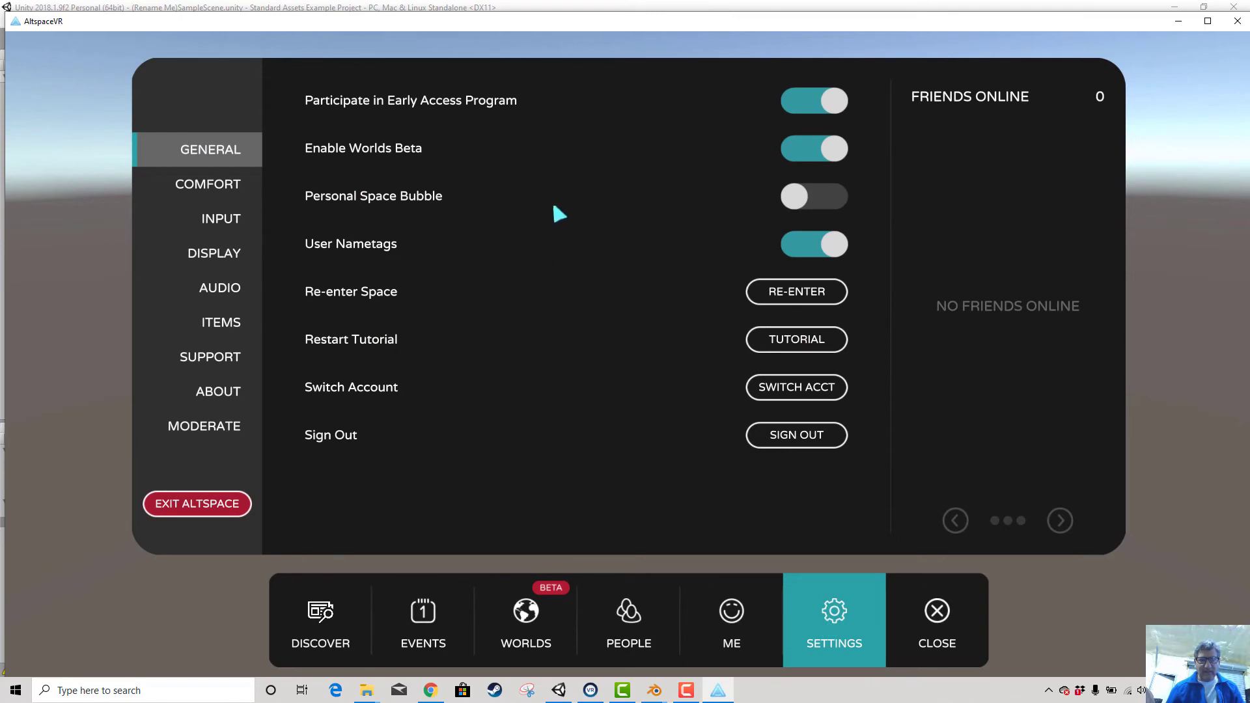
{"action": "left_click", "coordinate": [208, 220]}
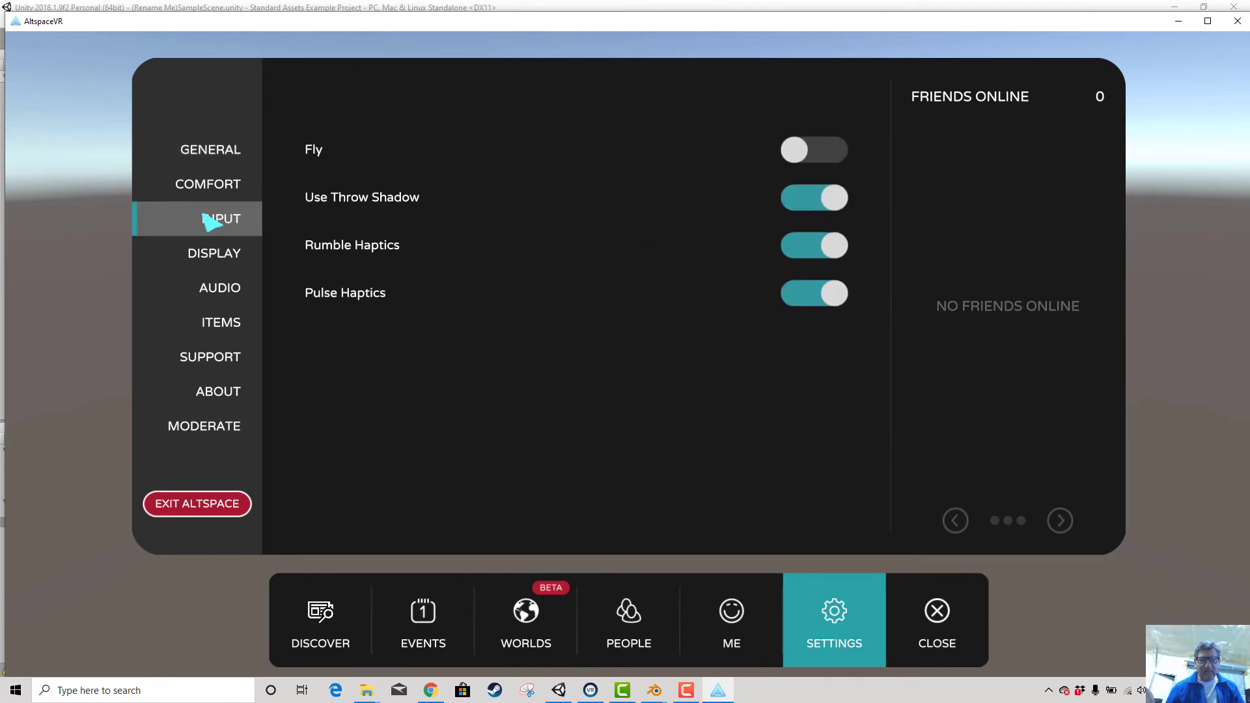
{"action": "left_click", "coordinate": [836, 156]}
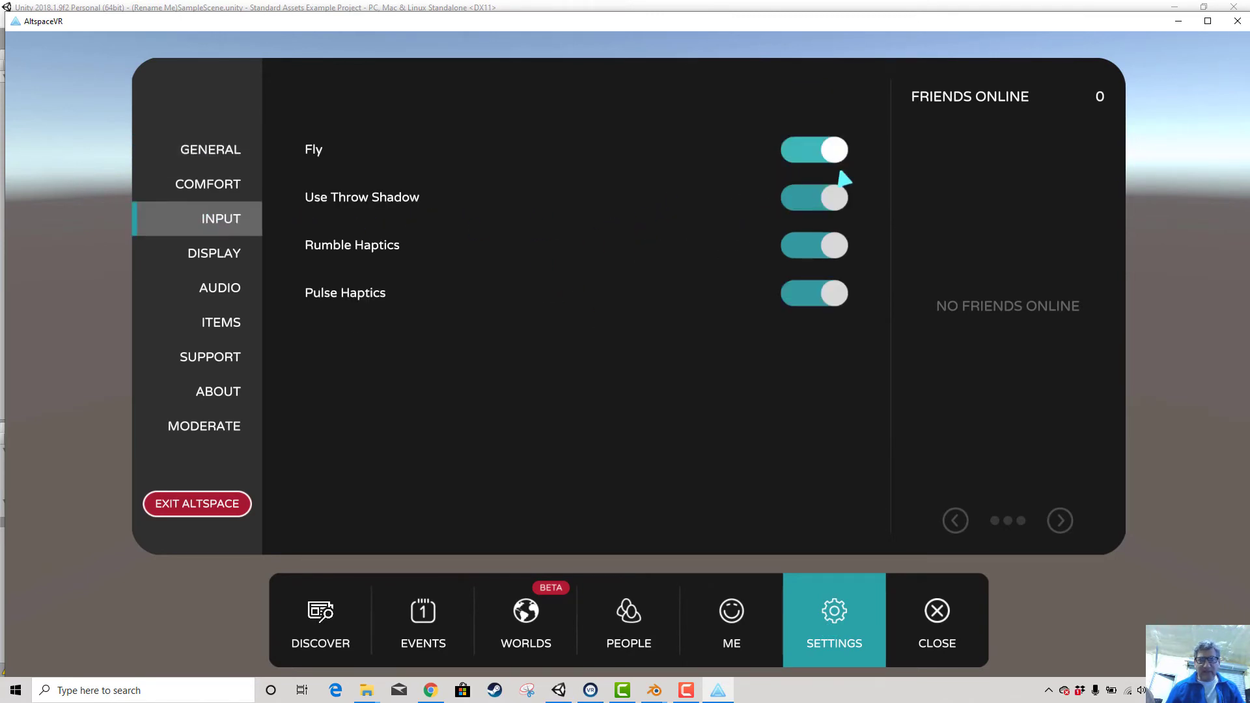
{"action": "left_click", "coordinate": [922, 668]}
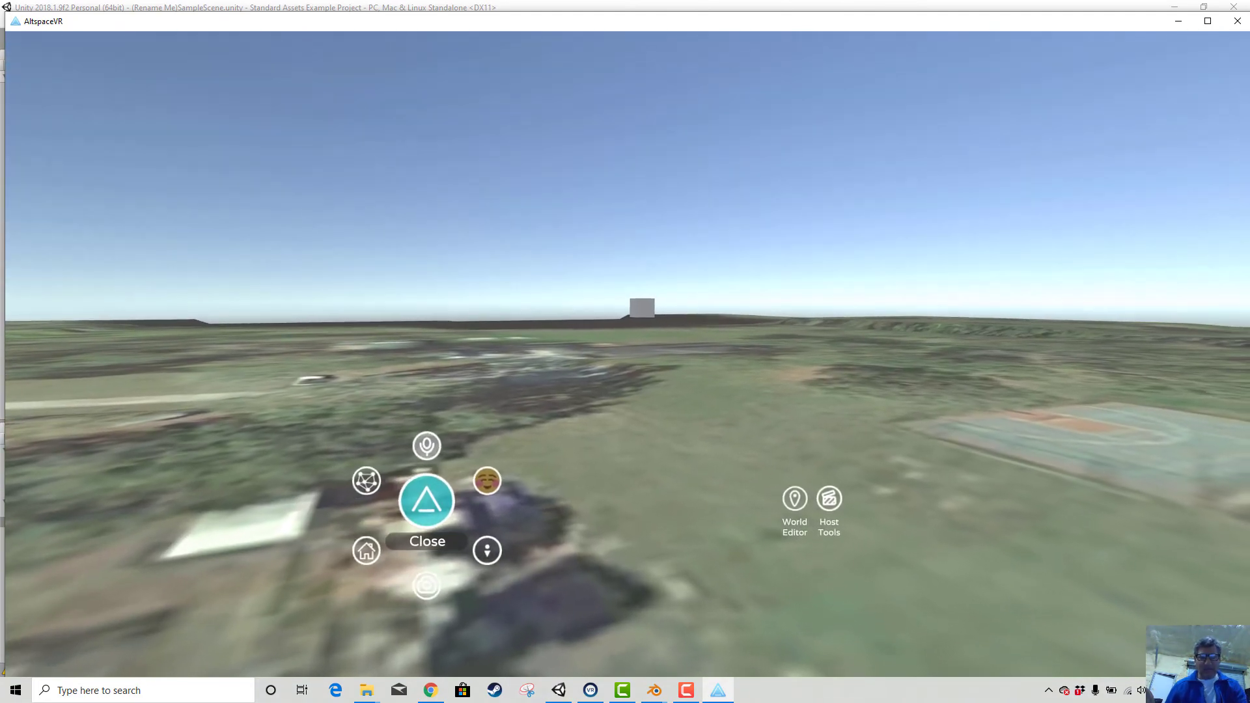
{"action": "key", "text": "w"}
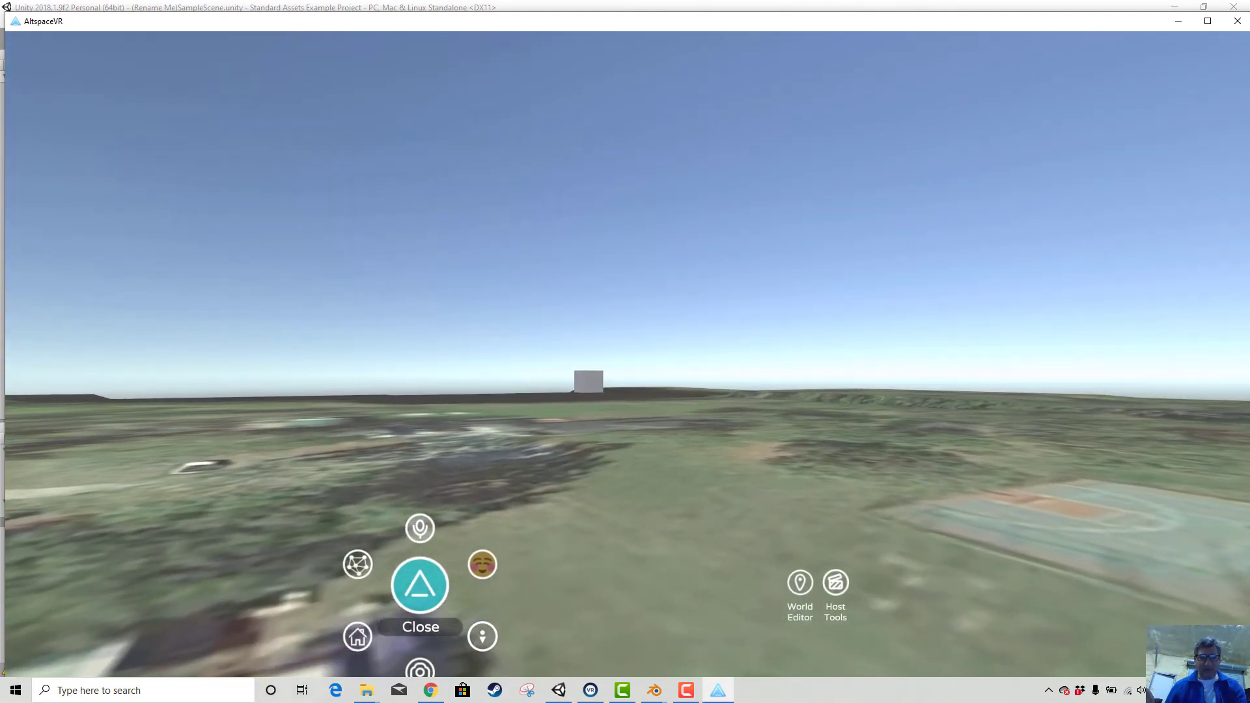
{"action": "key", "text": "w"}
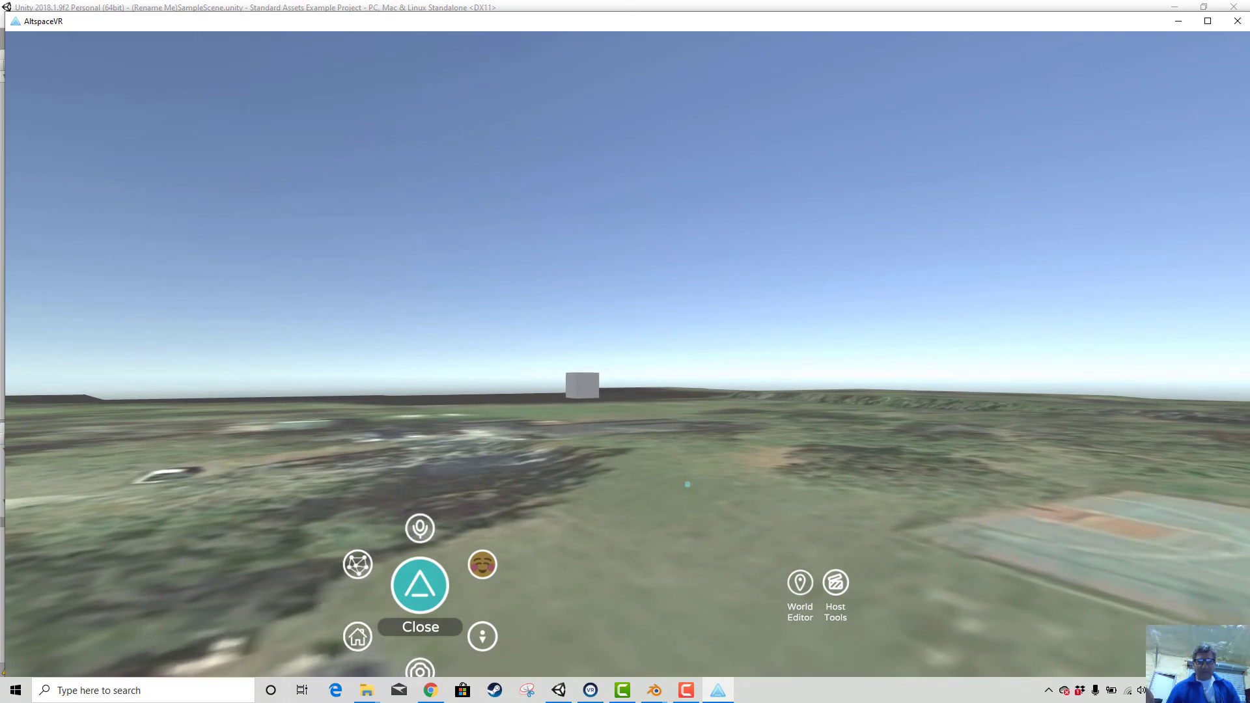
Switch to Unity and place the Classroom and House models near their buildings on the aerial ground plane
{"action": "left_click", "coordinate": [558, 690]}
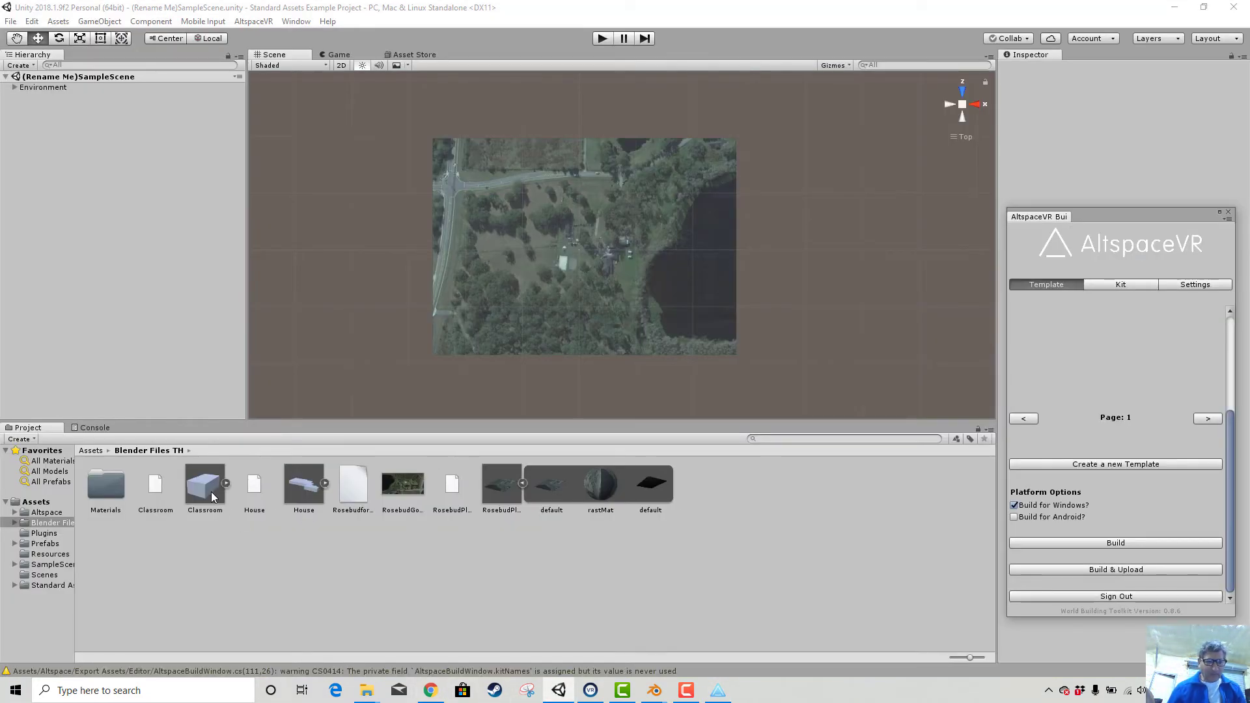
{"action": "left_click_drag", "start_coordinate": [211, 497], "coordinate": [504, 336]}
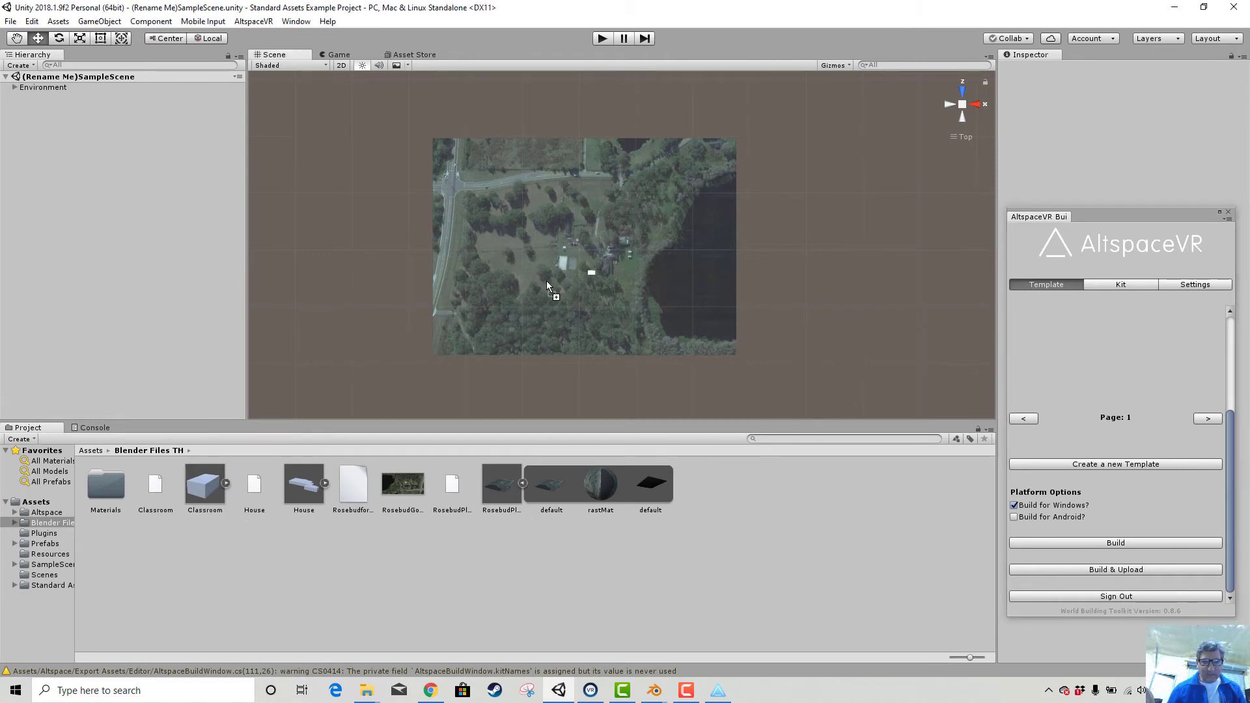
{"action": "left_click_drag", "start_coordinate": [547, 283], "coordinate": [580, 249]}
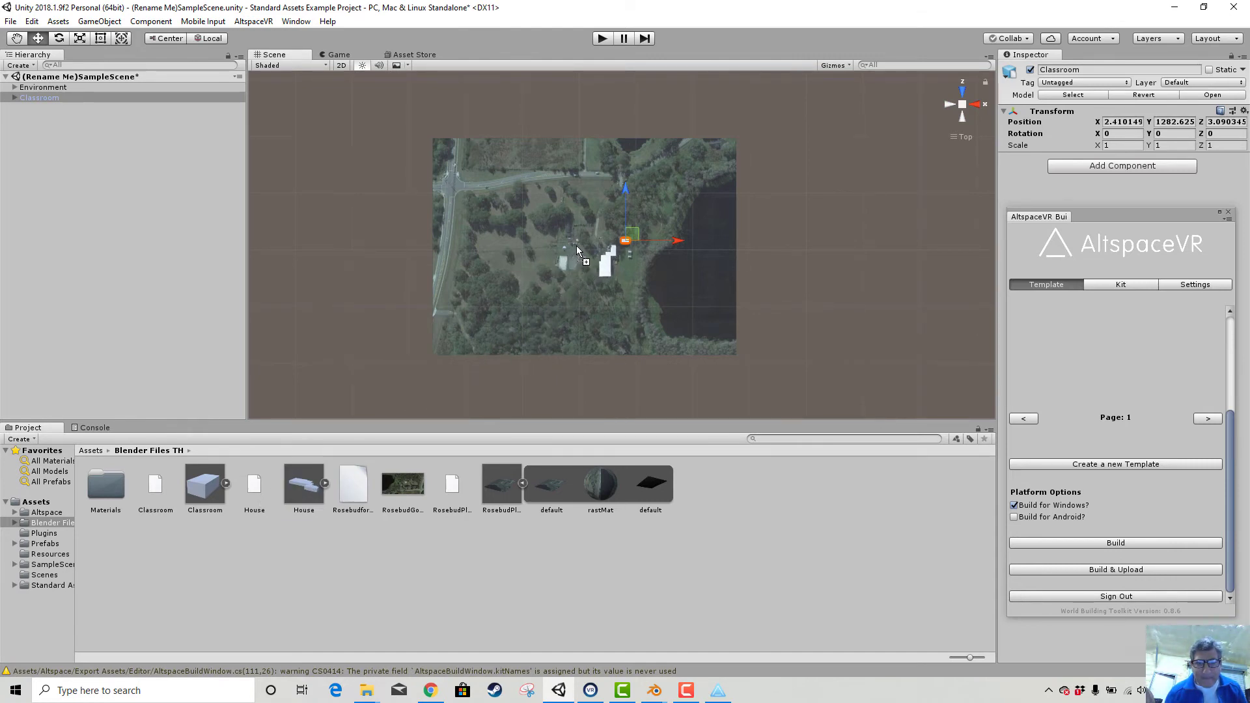
{"action": "left_click_drag", "start_coordinate": [576, 244], "coordinate": [578, 244]}
Set the Y position of both the House and the Classroom to 0
{"action": "scroll", "coordinate": [615, 302], "scroll_direction": "up", "scroll_amount": 2}
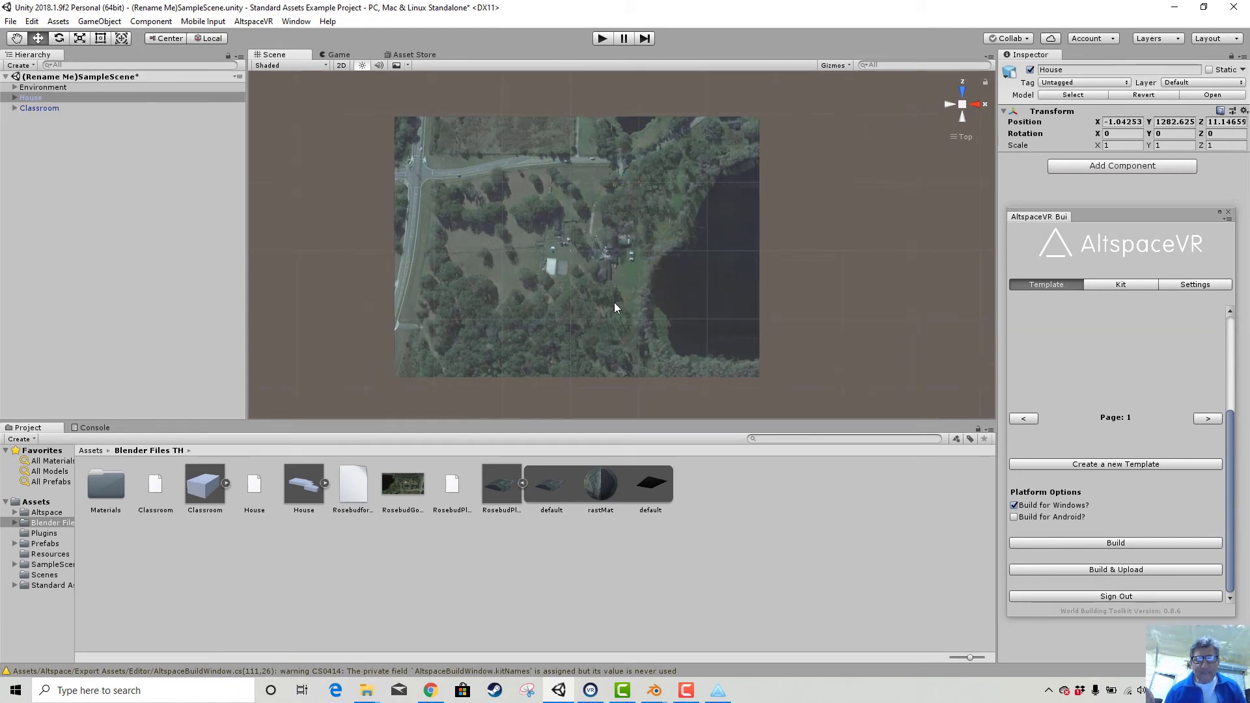
{"action": "scroll", "coordinate": [614, 302], "scroll_direction": "up", "scroll_amount": 3}
{"action": "scroll", "coordinate": [614, 303], "scroll_direction": "down", "scroll_amount": 4}
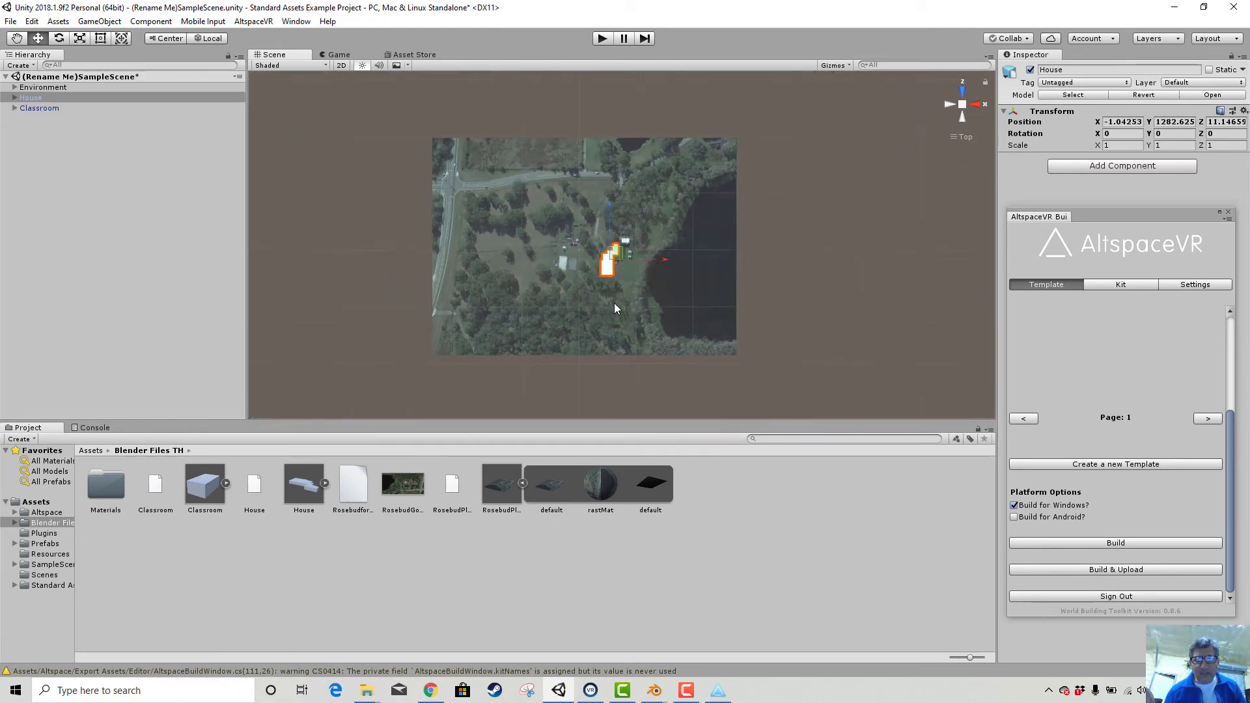
{"action": "scroll", "coordinate": [615, 303], "scroll_direction": "down", "scroll_amount": 2}
{"action": "scroll", "coordinate": [615, 303], "scroll_direction": "up", "scroll_amount": 3}
{"action": "scroll", "coordinate": [614, 303], "scroll_direction": "down", "scroll_amount": 2}
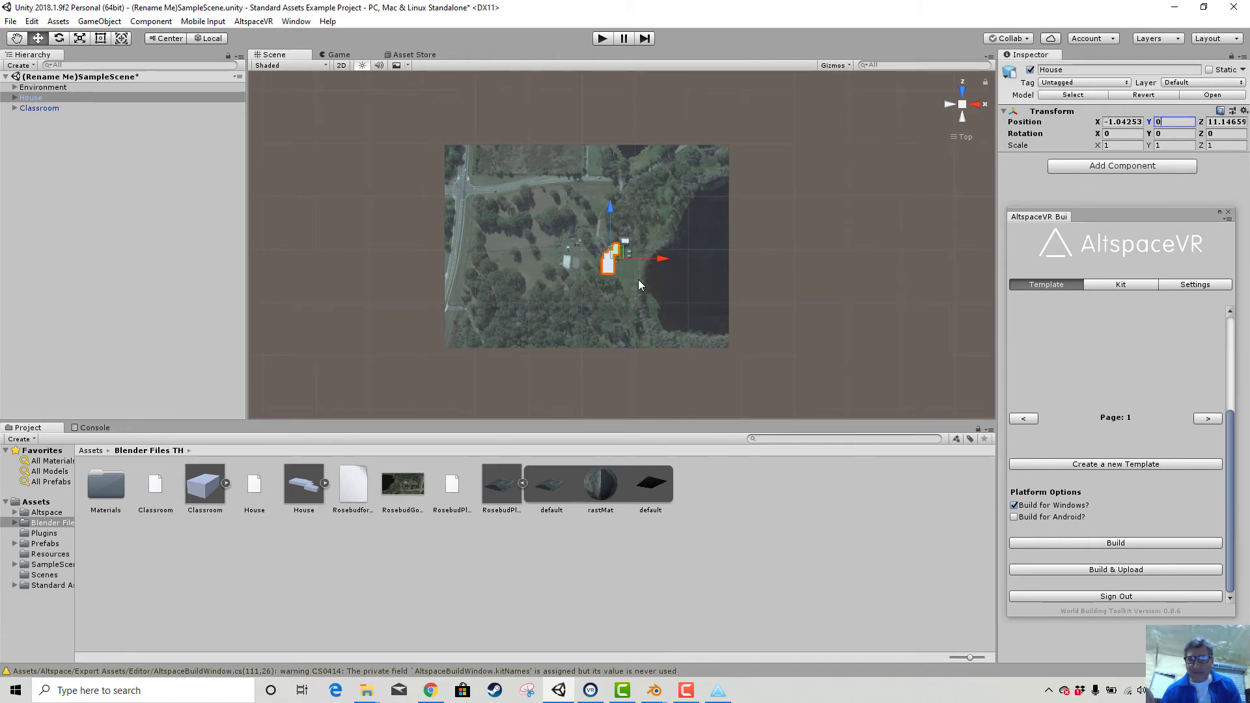
{"action": "left_click", "coordinate": [741, 336]}
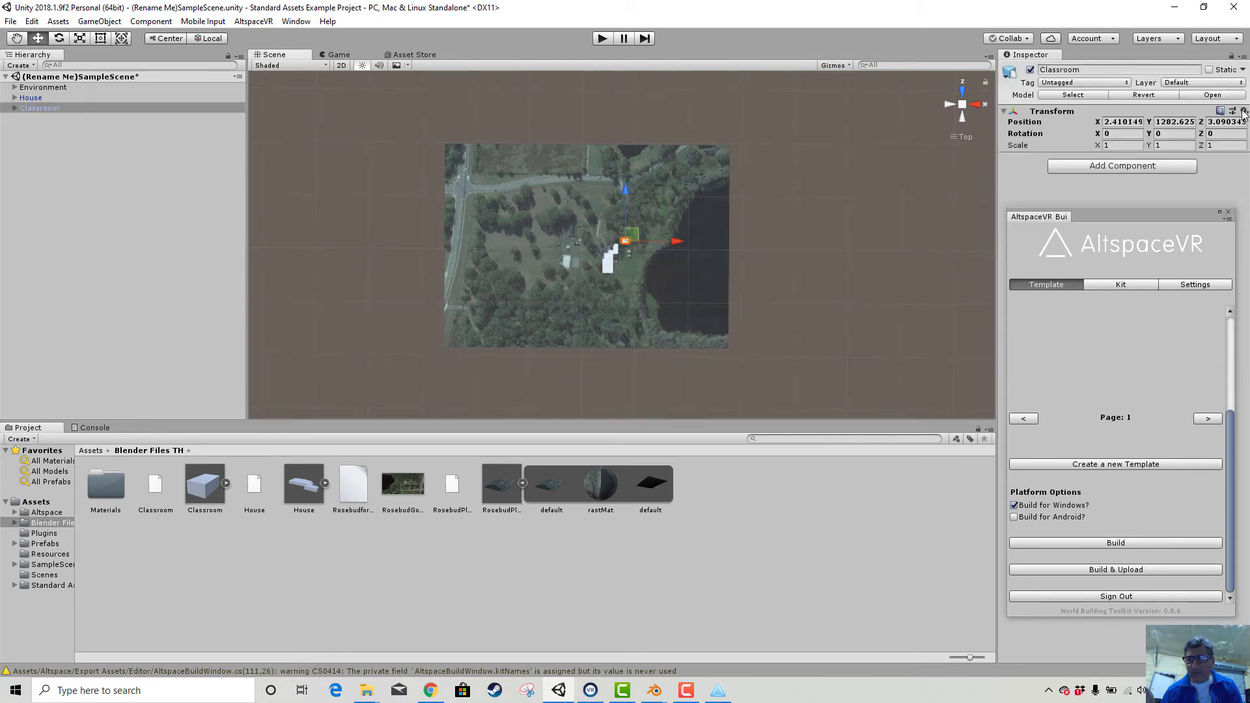
{"action": "type", "text": "0"}
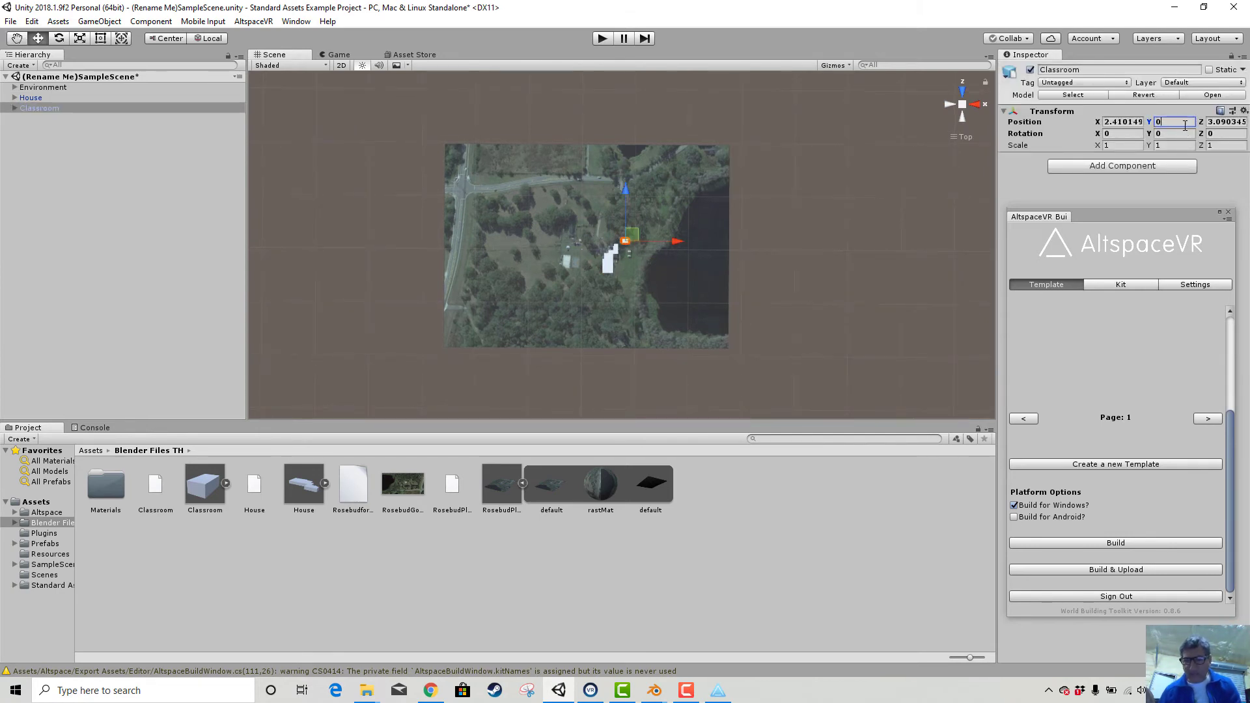
Align the House with its footprint on the aerial image by setting its X position to -0.9
{"action": "scroll", "coordinate": [666, 302], "scroll_direction": "up", "scroll_amount": 6}
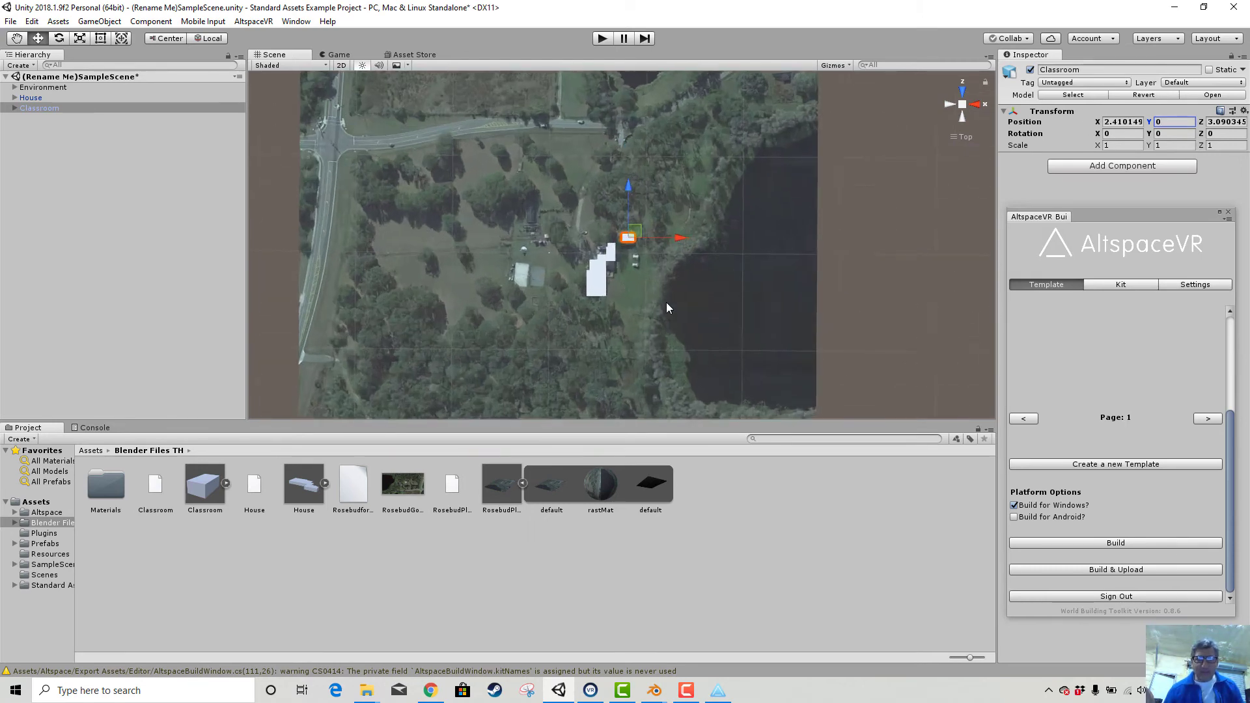
{"action": "left_click_drag", "start_coordinate": [681, 257], "coordinate": [629, 293], "text": "alt"}
{"action": "left_click", "coordinate": [581, 312]}
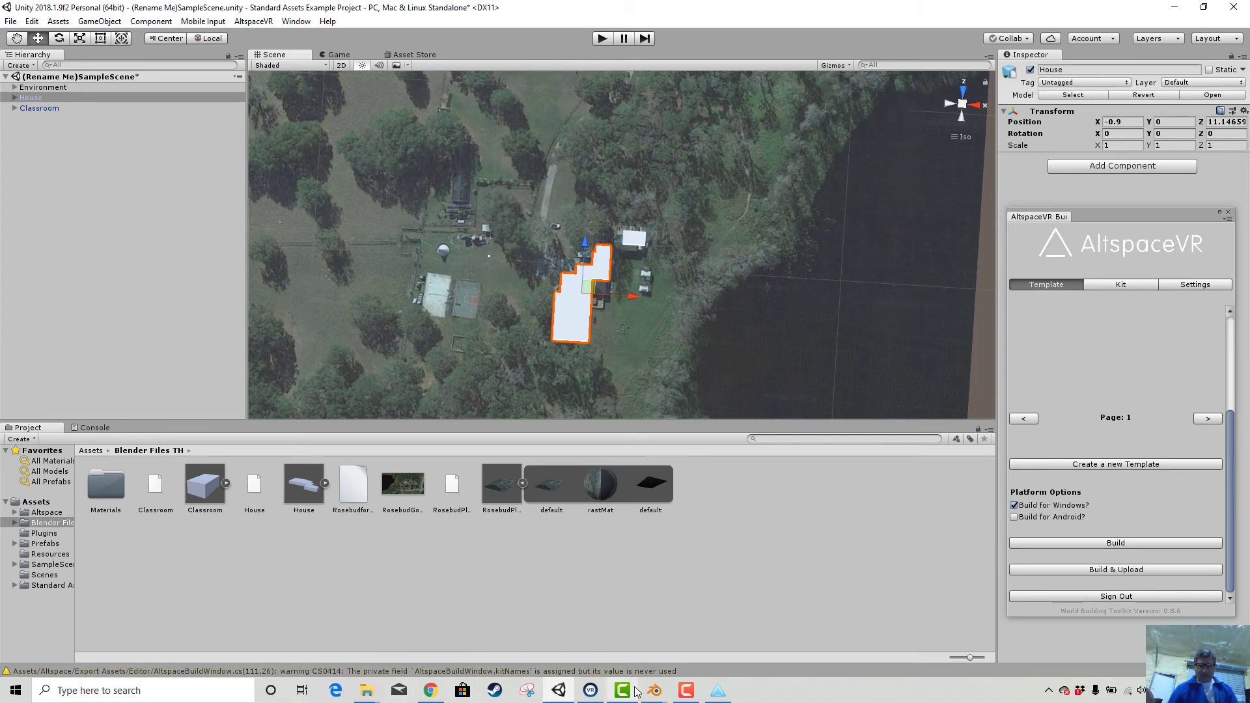
Switch to Blender and export only the Greenhouse object as a Wavefront OBJ named Greenhouse into the Blender Files TH folder
{"action": "mouse_move", "coordinate": [652, 691]}
{"action": "left_click", "coordinate": [676, 651]}
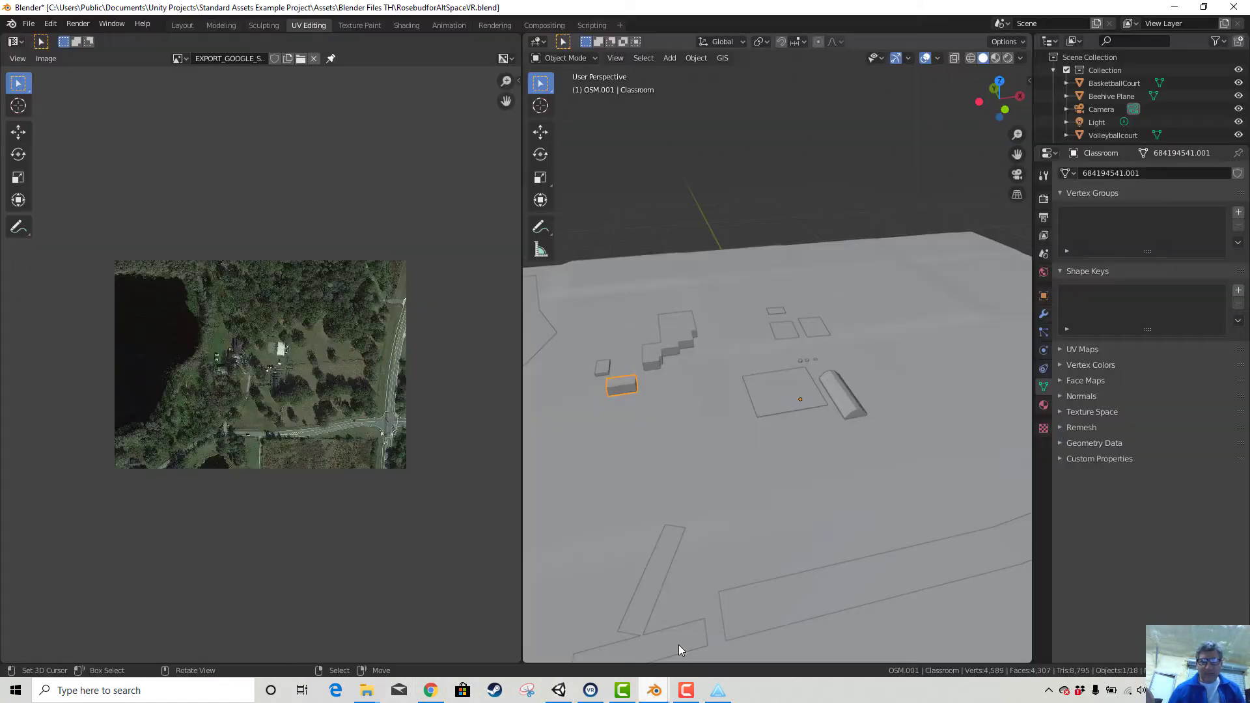
{"action": "left_click", "coordinate": [850, 408]}
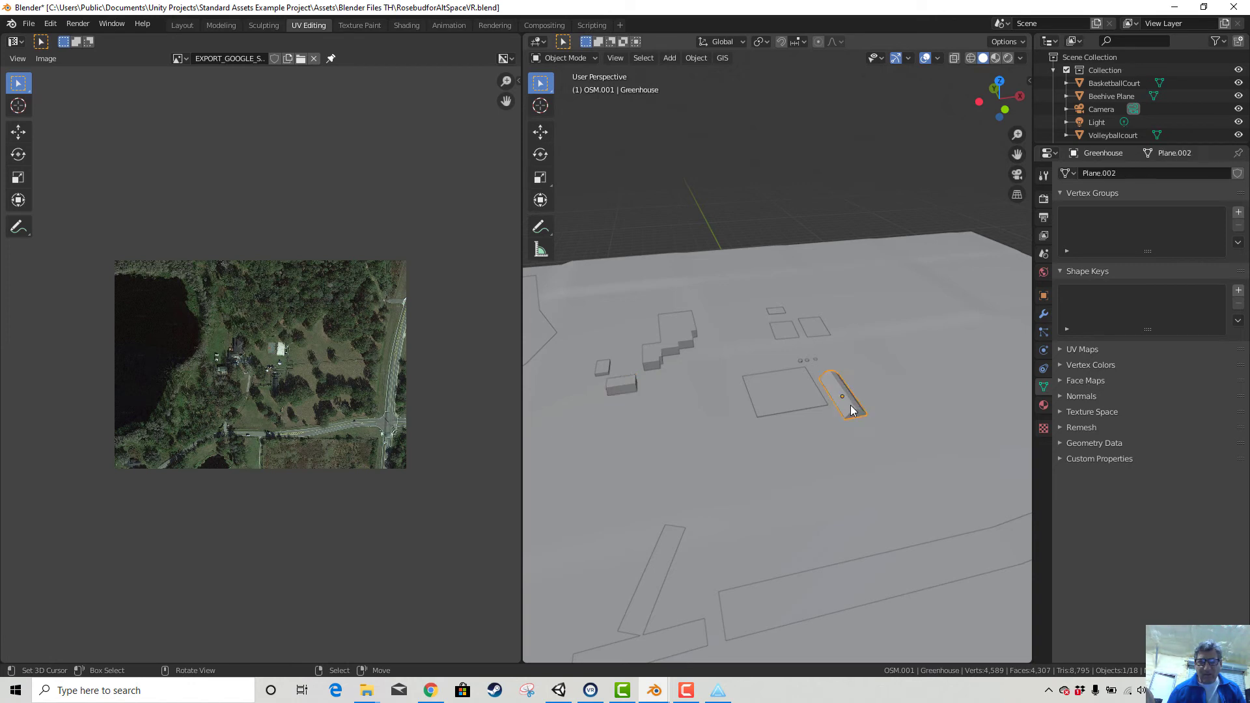
{"action": "left_click", "coordinate": [33, 25]}
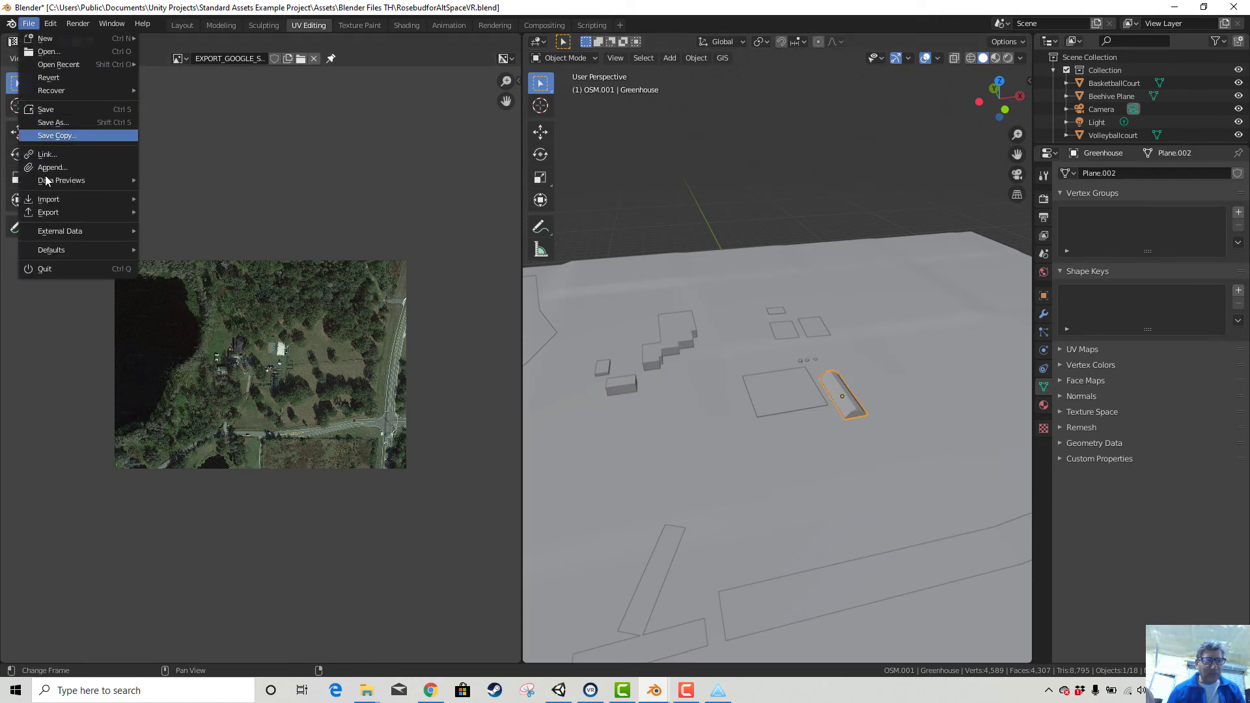
{"action": "mouse_move", "coordinate": [45, 215]}
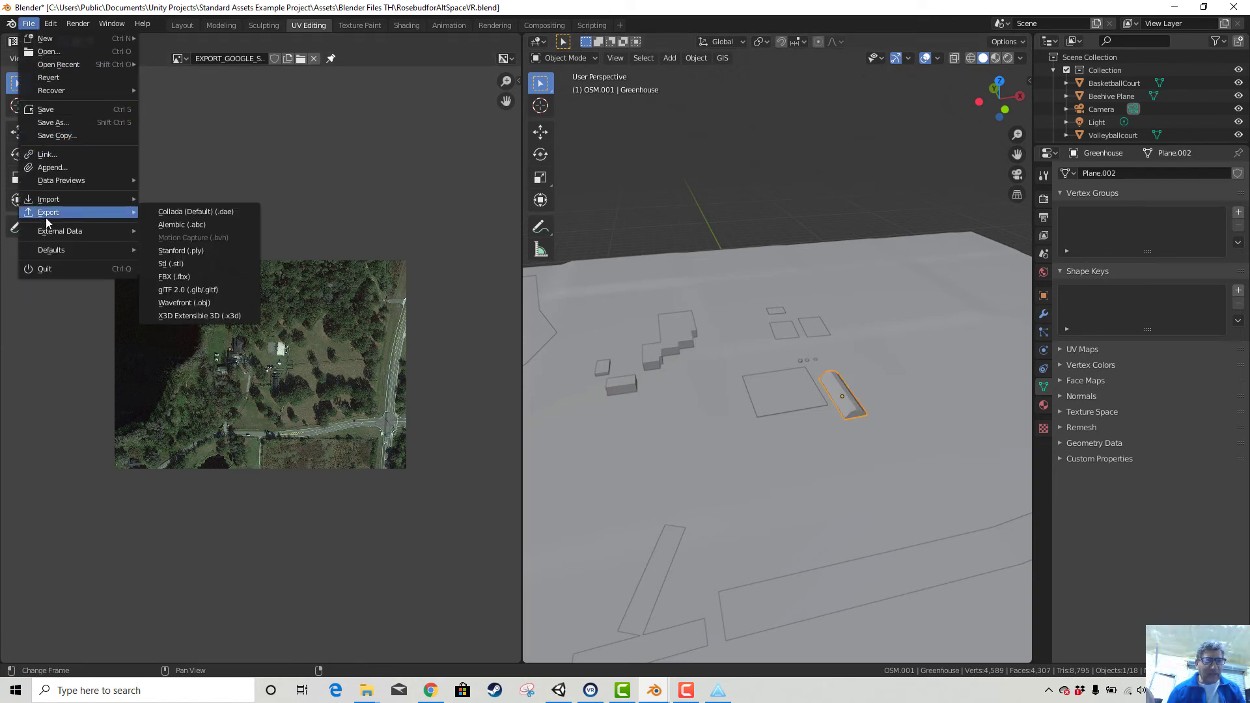
{"action": "left_click", "coordinate": [198, 301]}
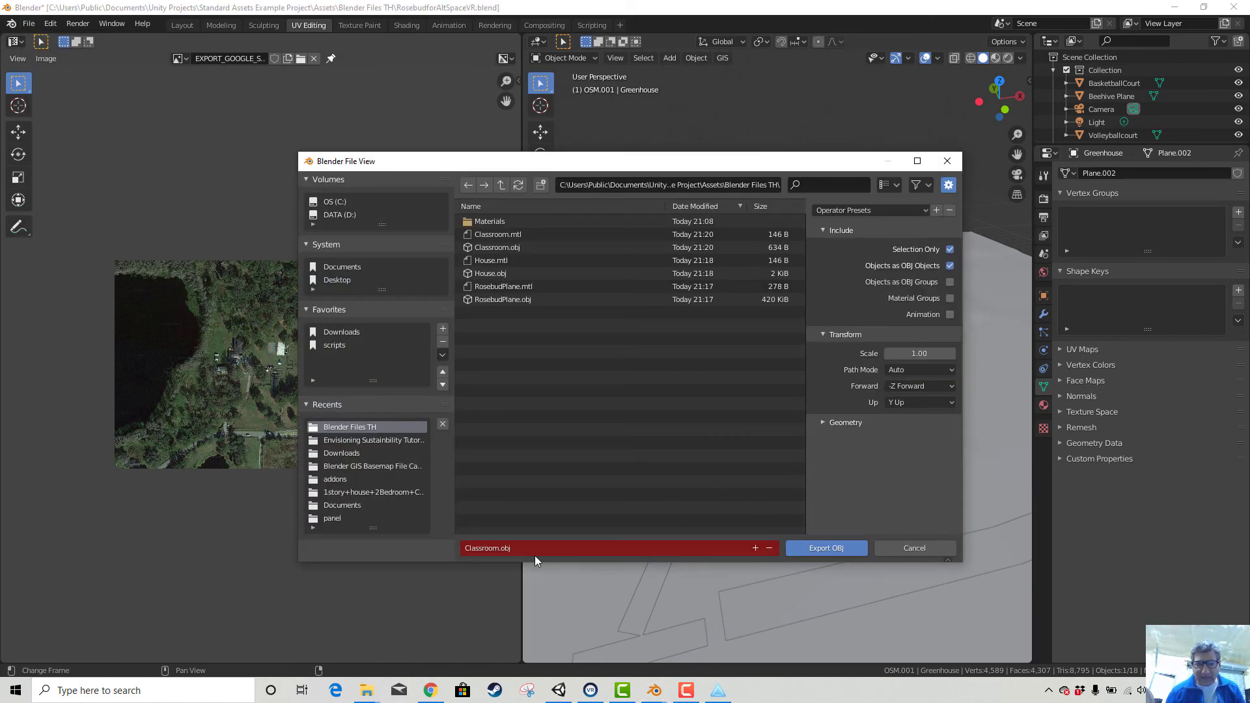
{"action": "left_click", "coordinate": [488, 550]}
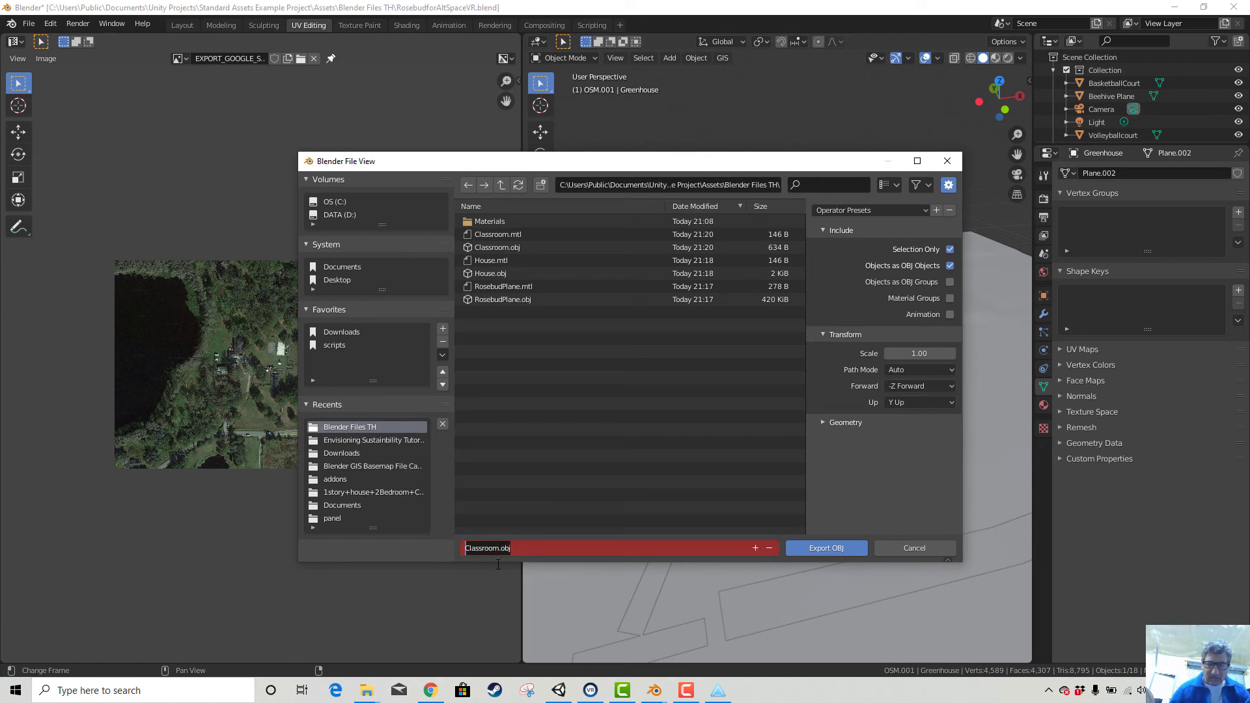
{"action": "type", "text": "Greenhouse"}
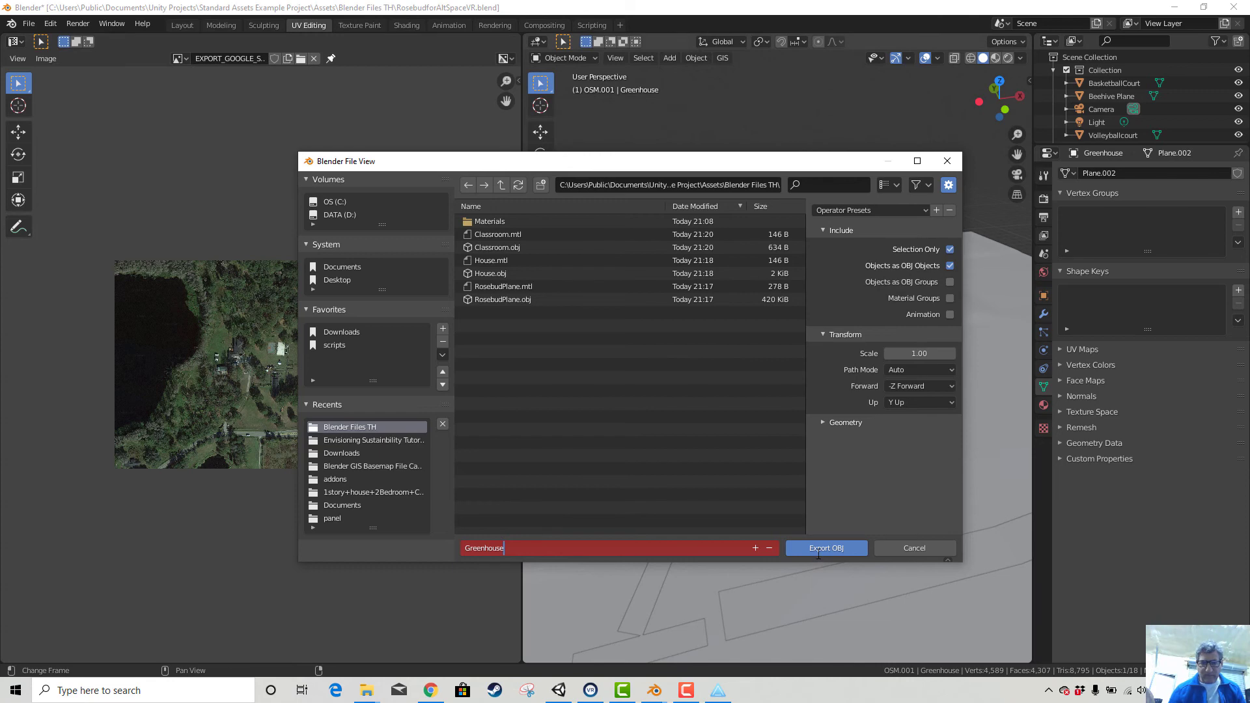
{"action": "left_click", "coordinate": [818, 551]}
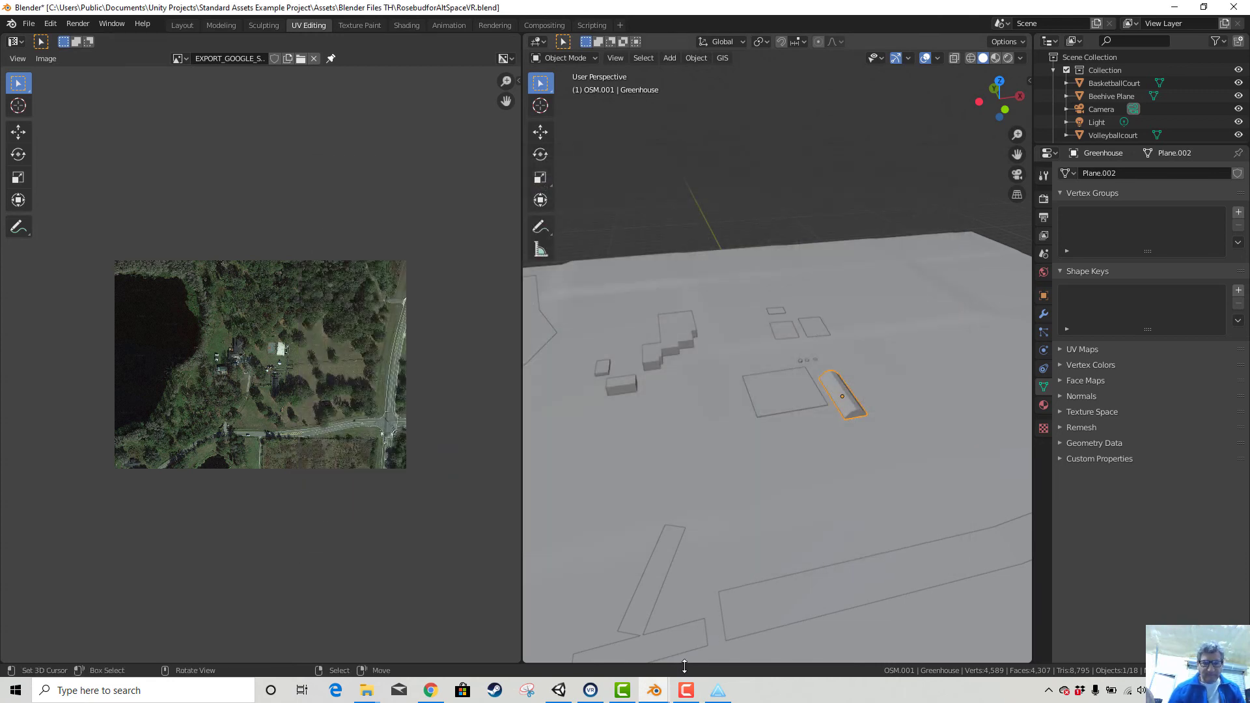
Return to Unity, add the Greenhouse model to the scene beside the light-roofed building, and set its Y position to 0
{"action": "left_click", "coordinate": [559, 690]}
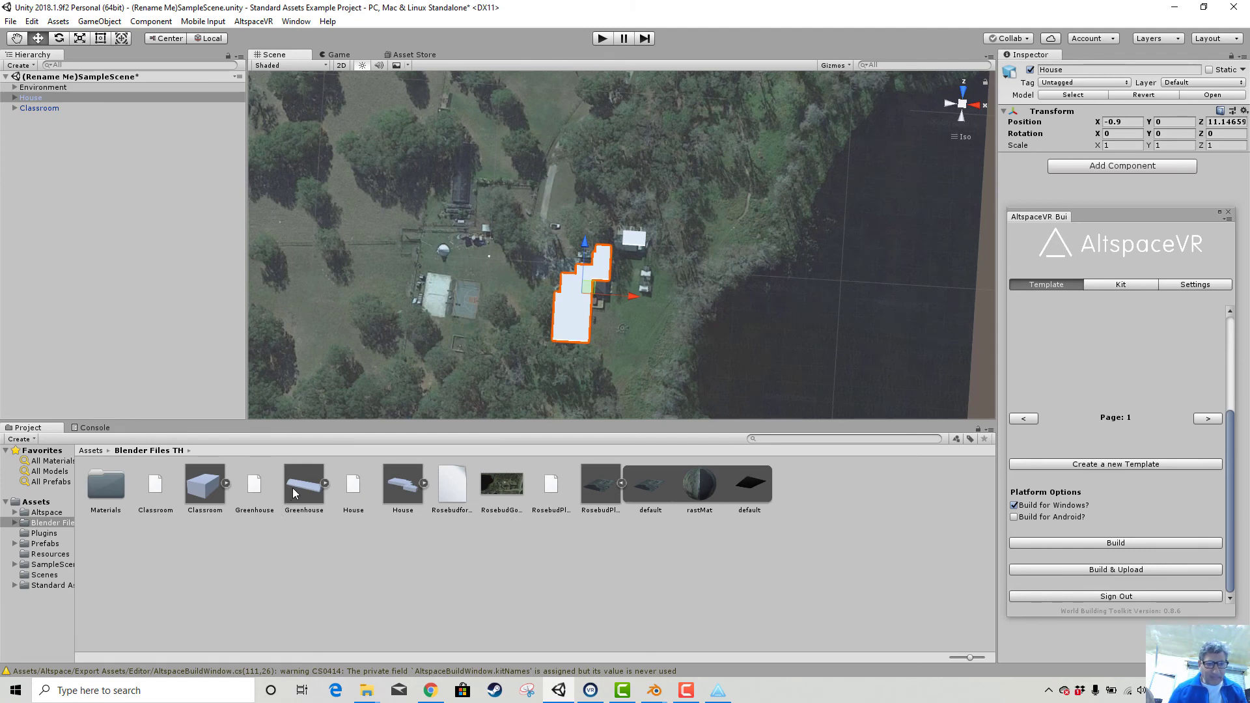
{"action": "left_click_drag", "start_coordinate": [365, 375], "coordinate": [491, 259]}
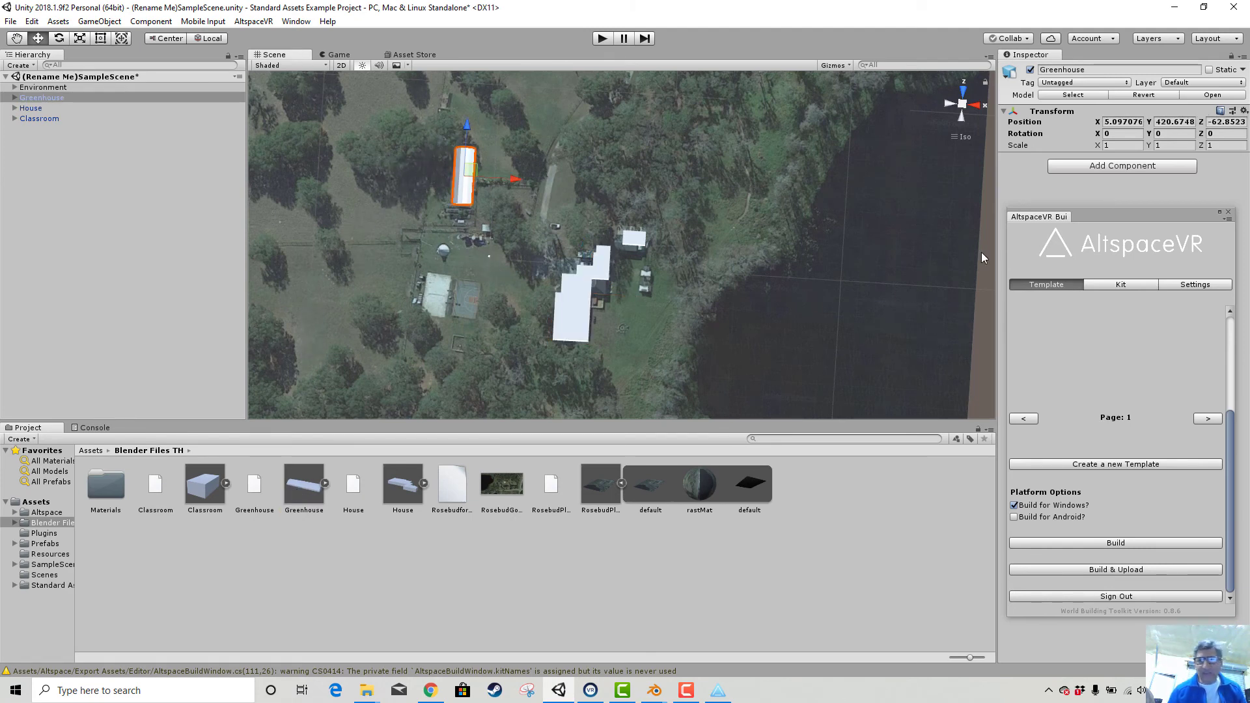
{"action": "double_click", "coordinate": [1168, 121]}
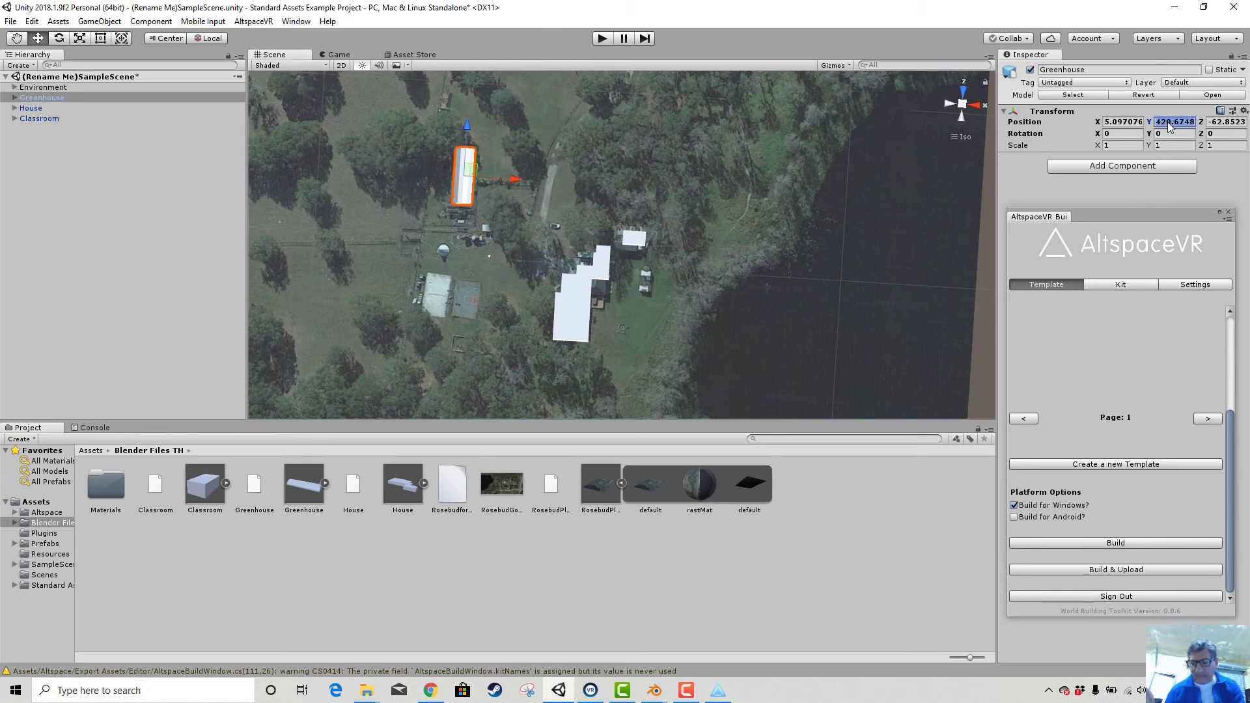
{"action": "type", "text": "0"}
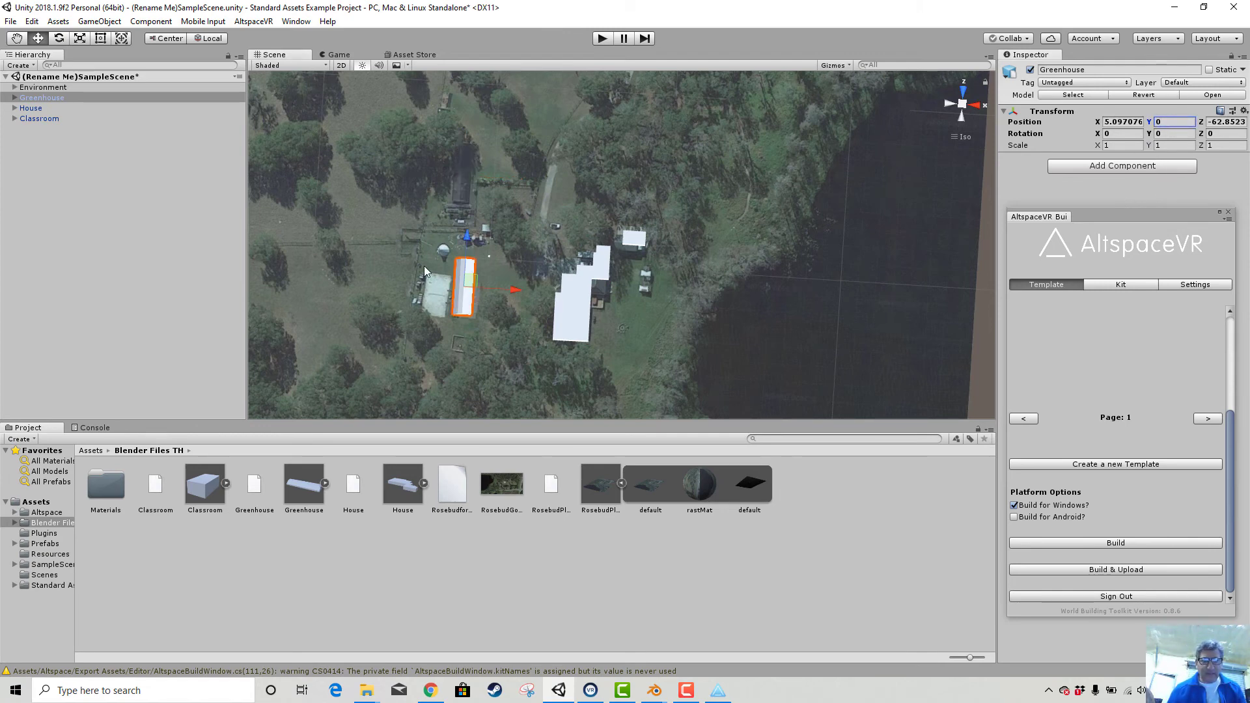
Move the Greenhouse onto its footprint on the aerial image, at X 0.3 and Z -1.2
{"action": "left_click_drag", "start_coordinate": [466, 236], "coordinate": [495, 130]}
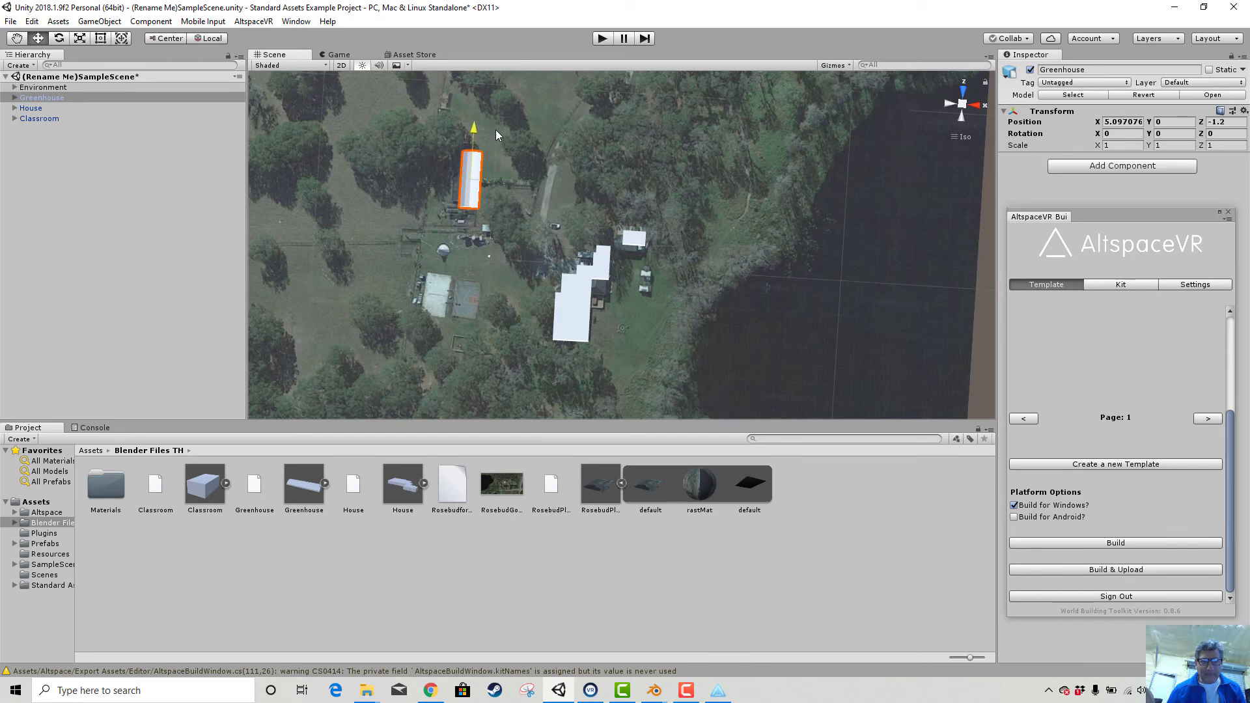
{"action": "left_click_drag", "start_coordinate": [522, 183], "coordinate": [515, 185]}
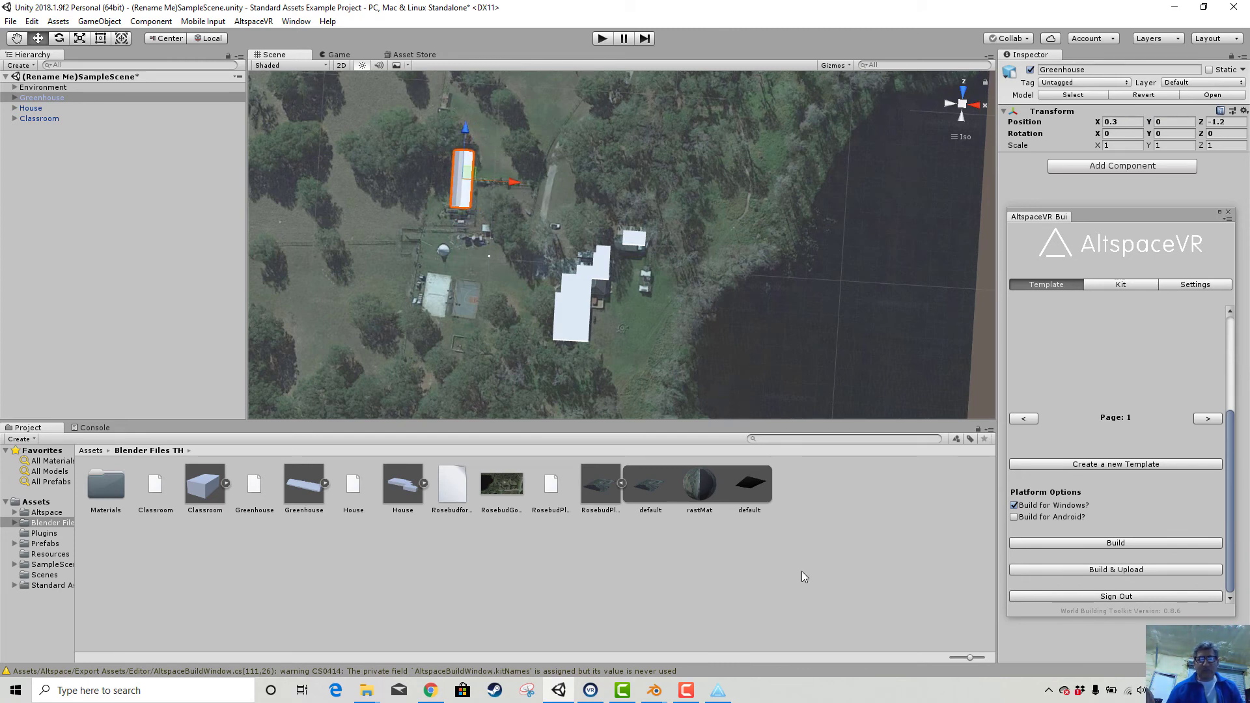
Save the scene, then build and upload the template to AltspaceVR
{"action": "left_click", "coordinate": [10, 22]}
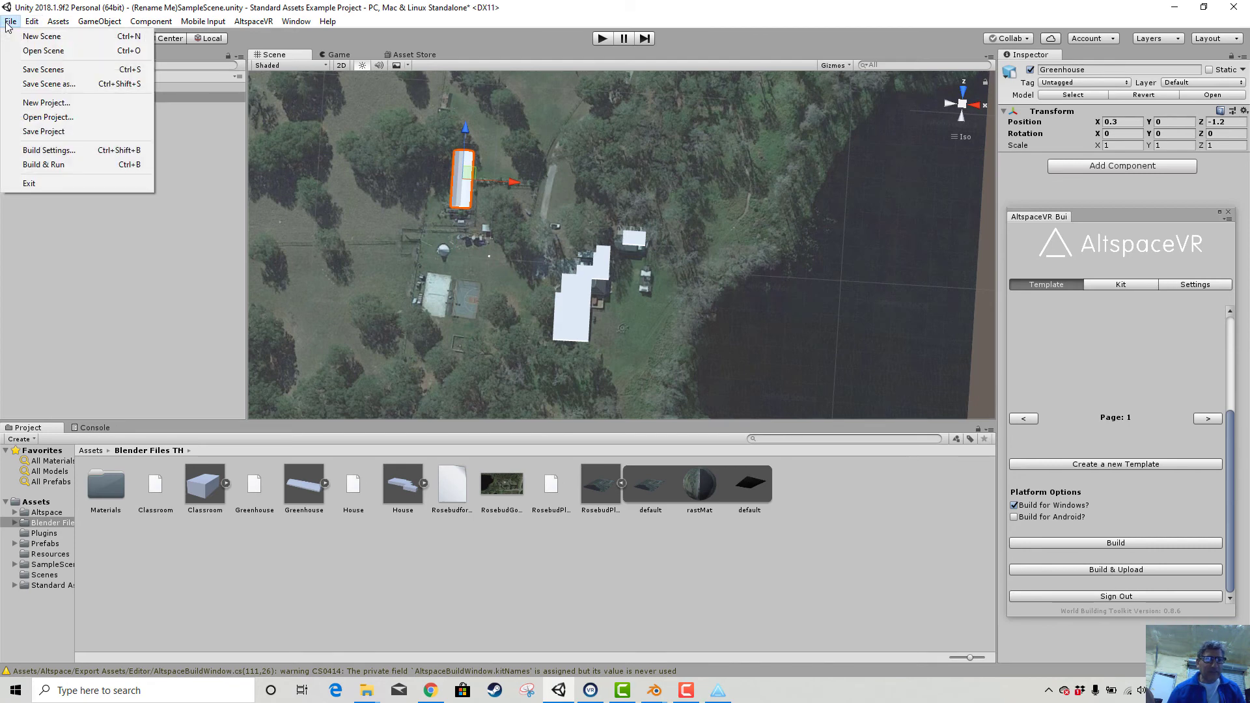
{"action": "left_click", "coordinate": [41, 69]}
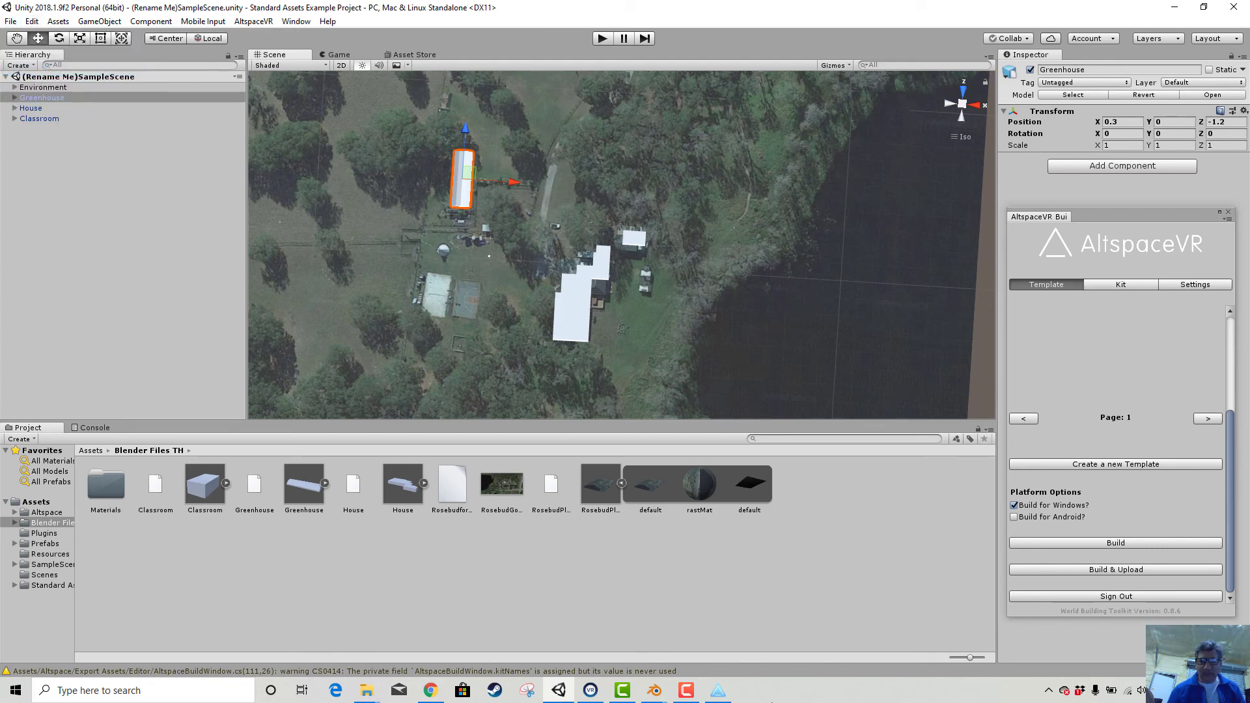
{"action": "left_click", "coordinate": [1150, 569]}
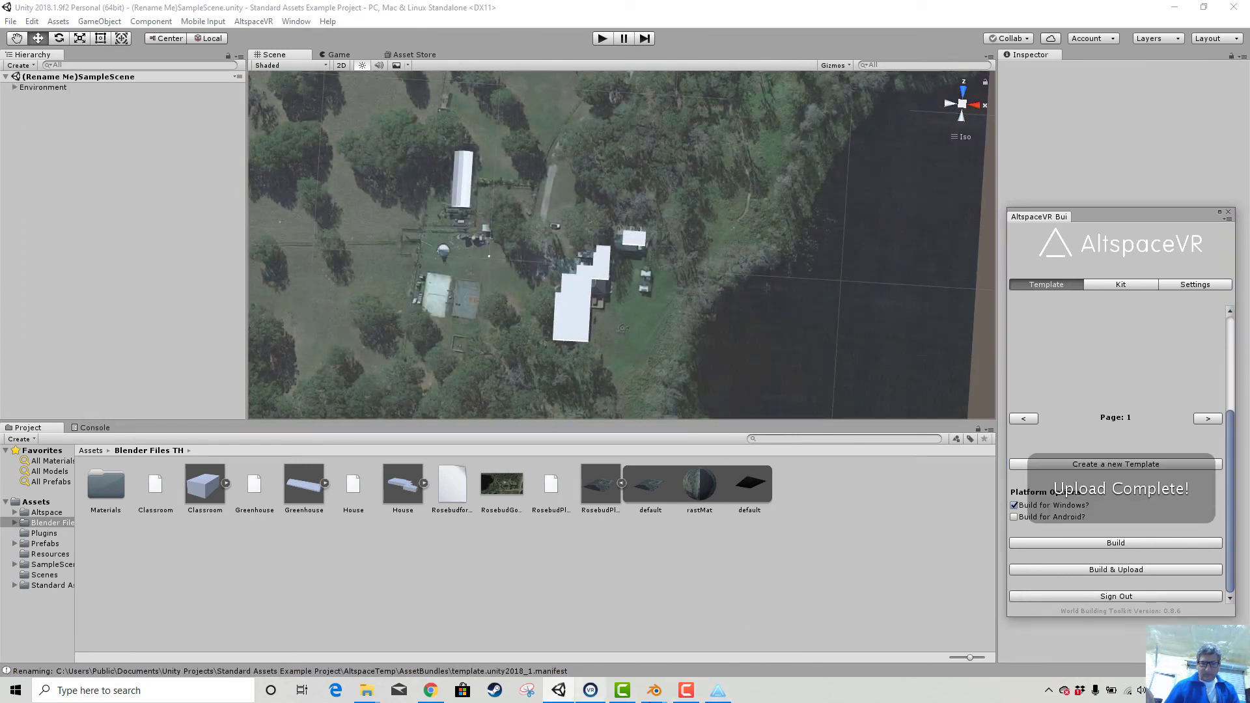
Switch to AltspaceVR and re-enter the space from the general settings to load the uploaded template
{"action": "left_click", "coordinate": [717, 691]}
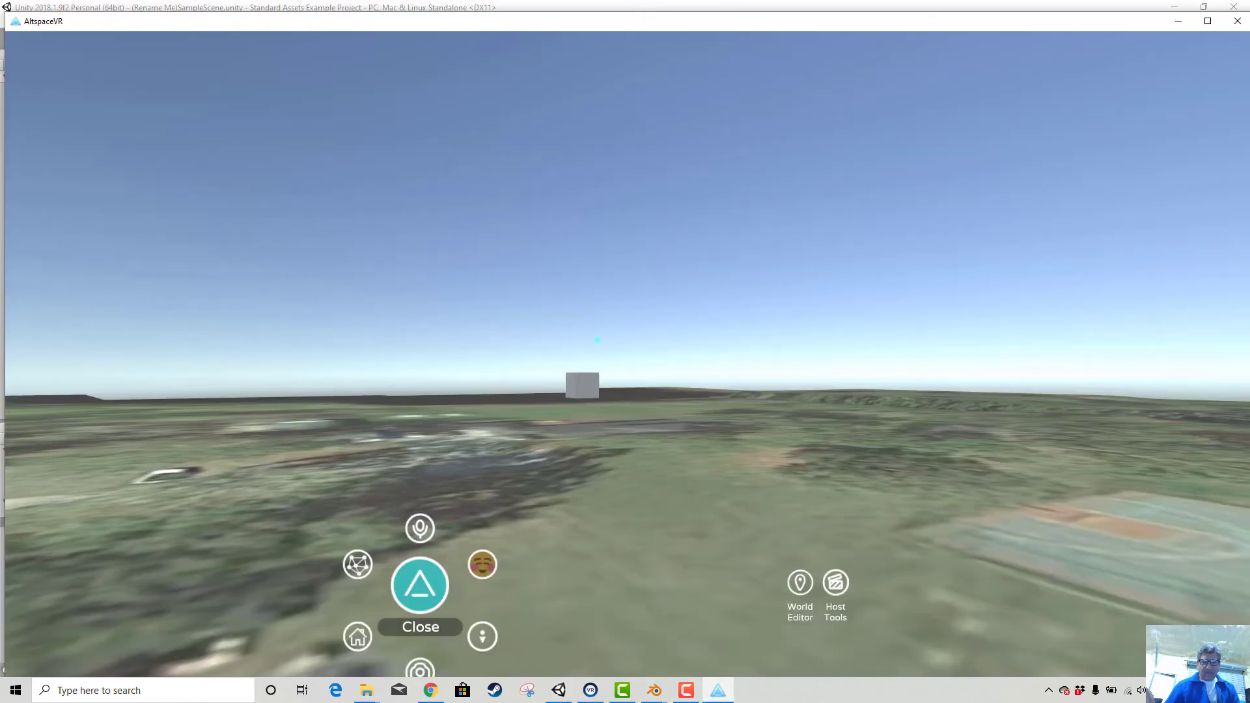
{"action": "right_click_drag", "start_coordinate": [672, 395], "coordinate": [603, 201]}
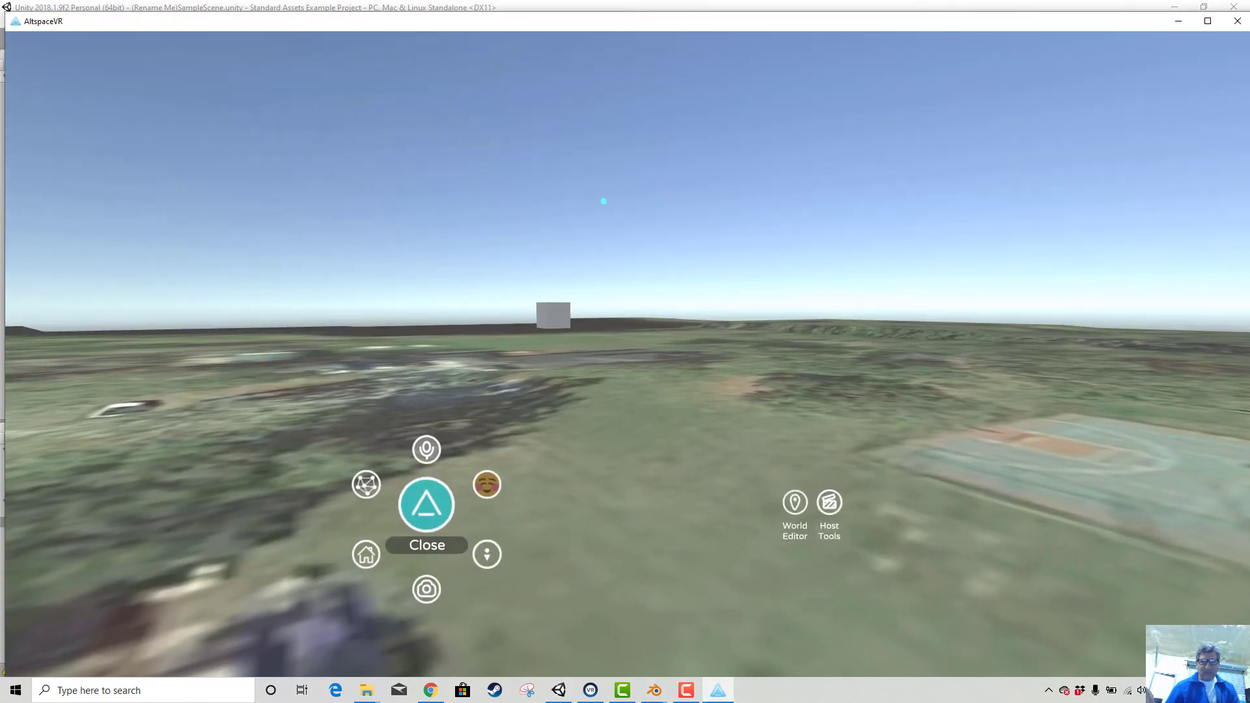
{"action": "left_click", "coordinate": [426, 506]}
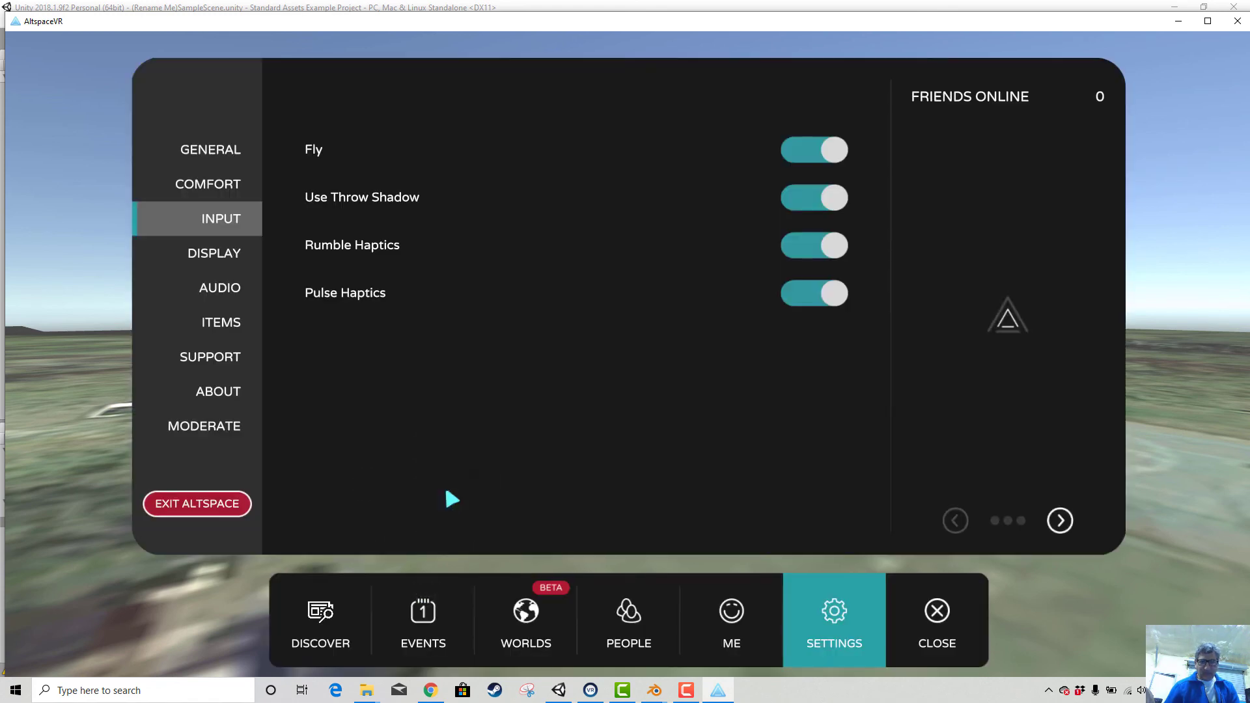
{"action": "left_click", "coordinate": [205, 258]}
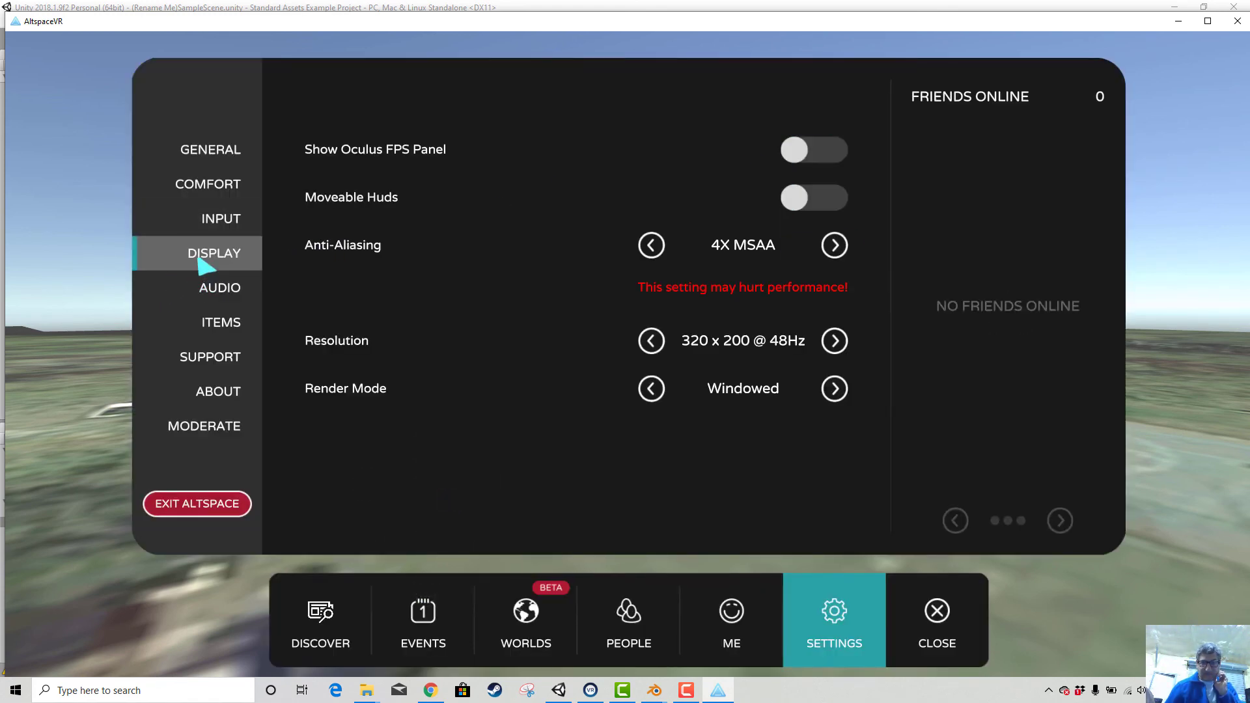
{"action": "left_click", "coordinate": [229, 155]}
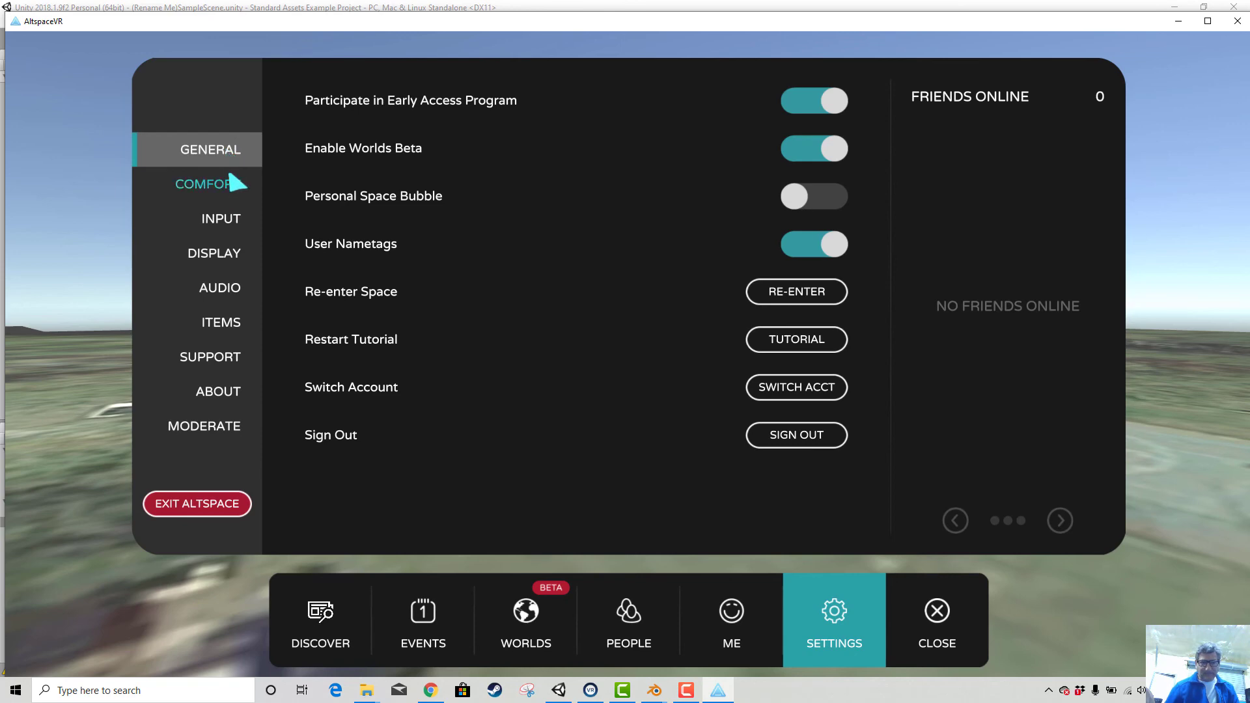
{"action": "left_click", "coordinate": [772, 296]}
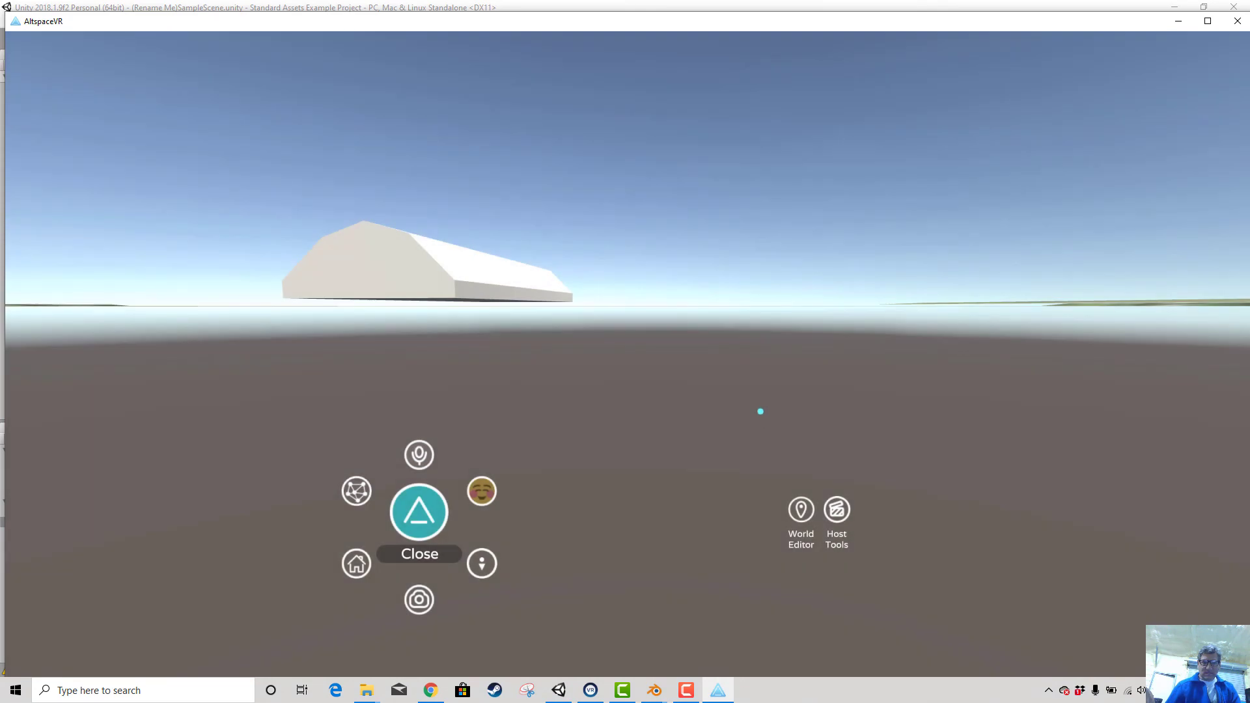
Walk toward the greenhouse and look around the space to check the placed buildings, the ground and the floating cube
{"action": "key", "text": "w"}
{"action": "key", "text": "w"}
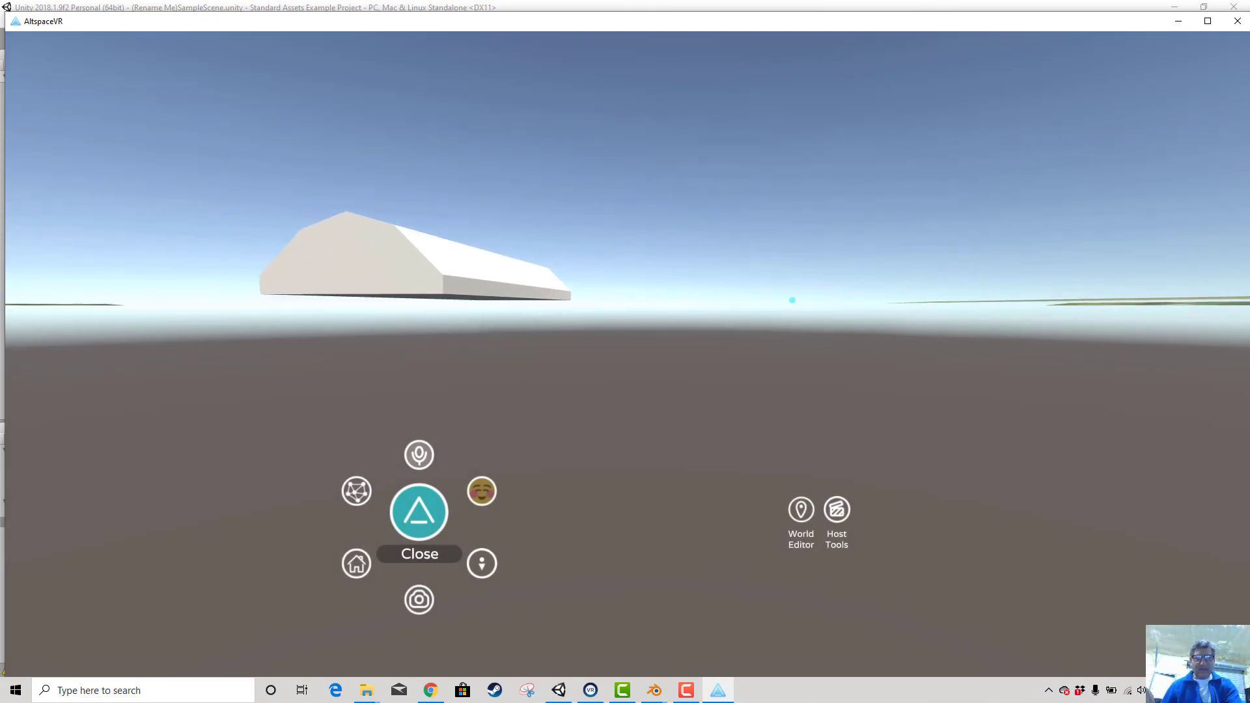
{"action": "right_click_drag", "start_coordinate": [795, 301], "coordinate": [725, 255]}
{"action": "right_click_drag", "start_coordinate": [550, 303], "coordinate": [183, 270]}
{"action": "right_click_drag", "start_coordinate": [439, 200], "coordinate": [377, 215]}
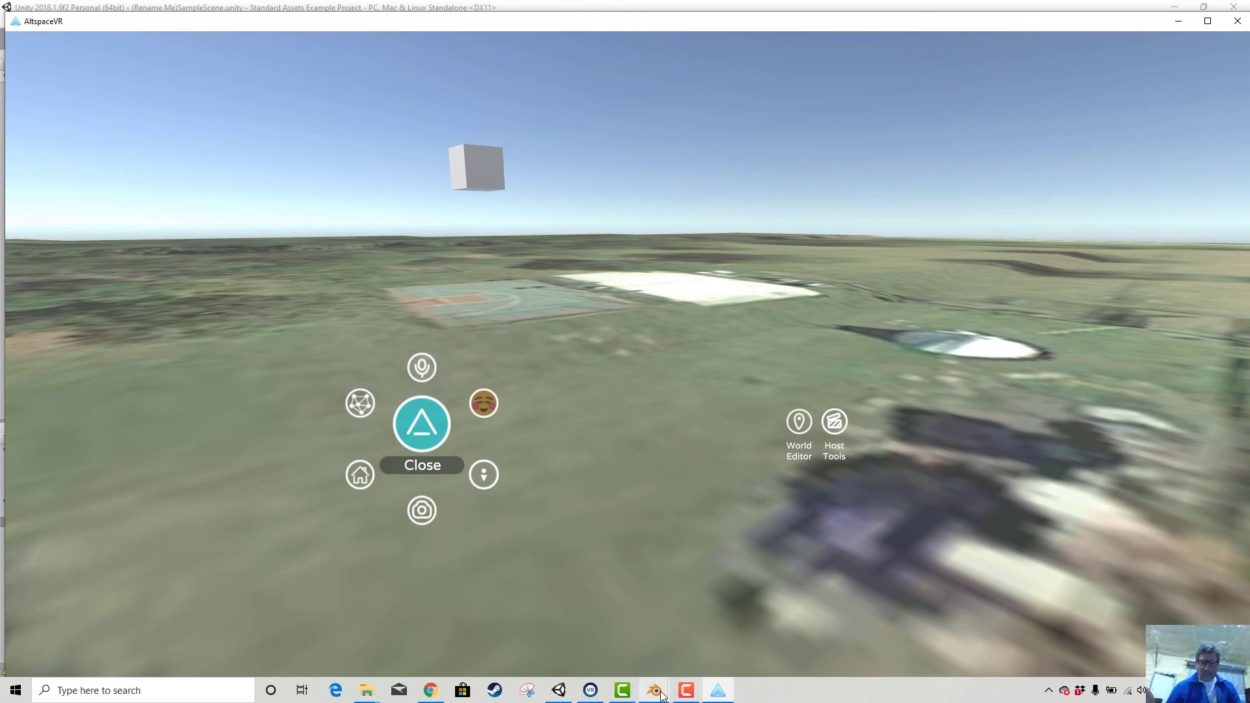
Return to Unity and delete the Cube from the Environment group
{"action": "left_click", "coordinate": [558, 690]}
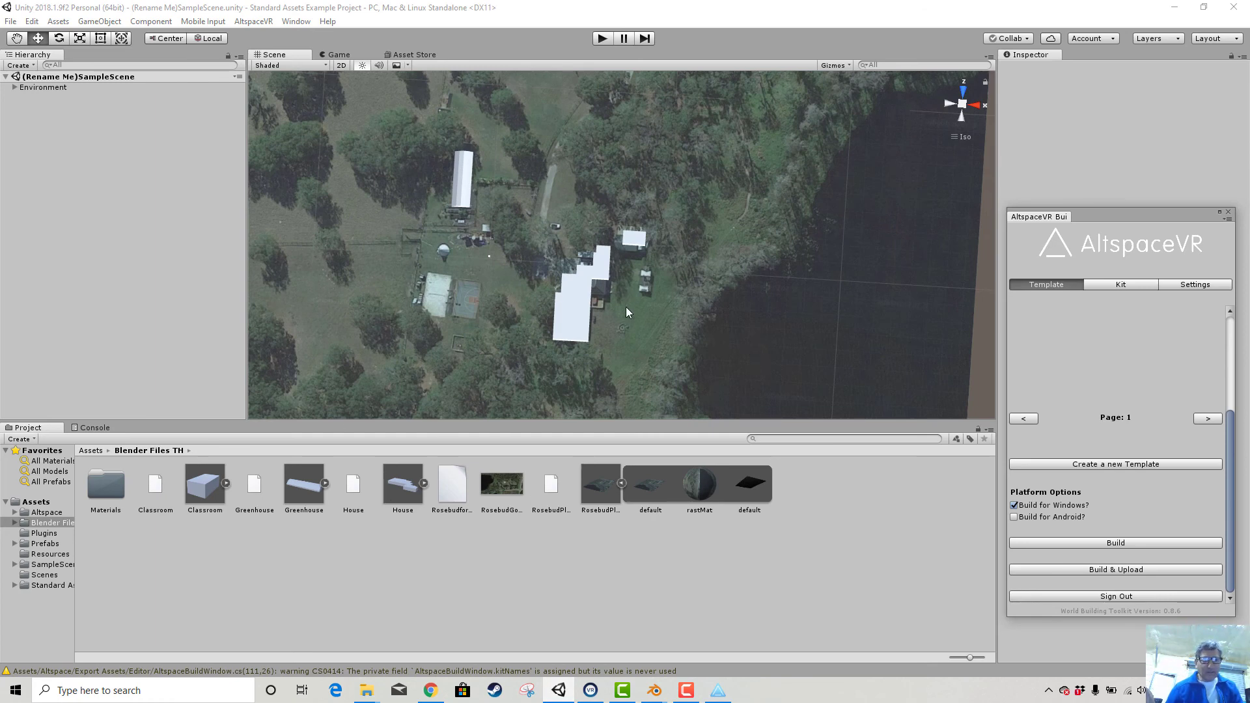
{"action": "left_click", "coordinate": [14, 88]}
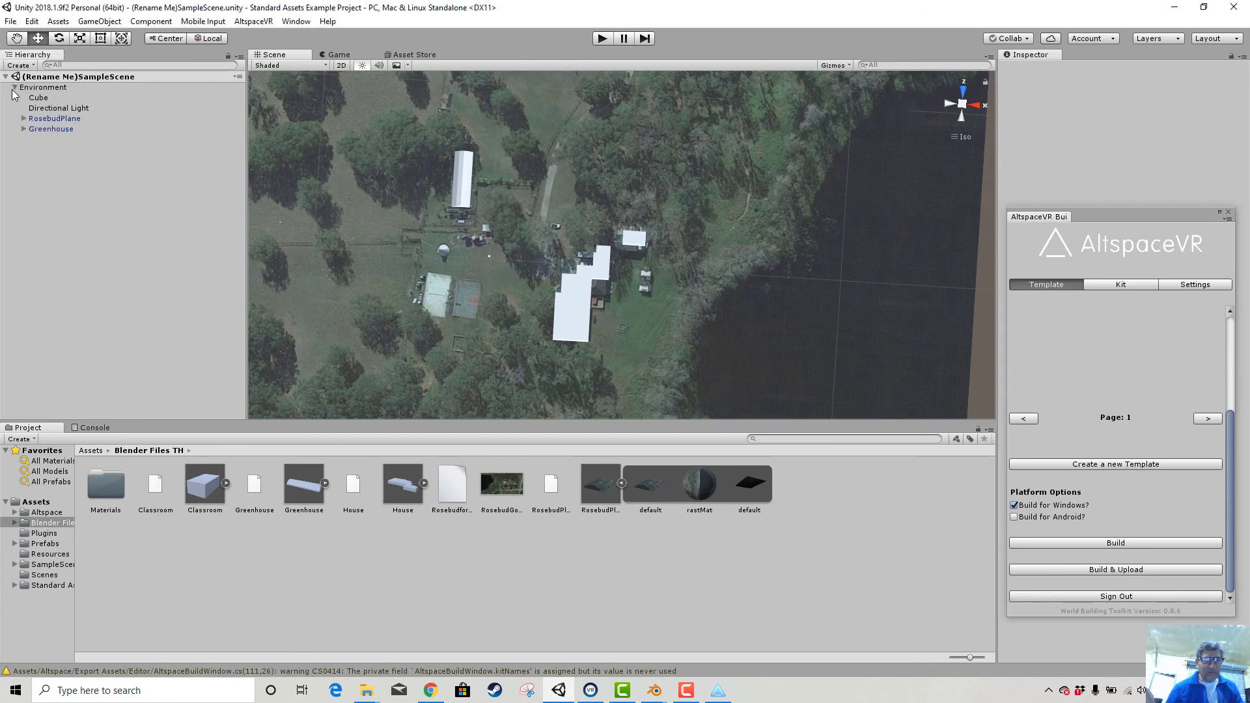
{"action": "left_click", "coordinate": [34, 98]}
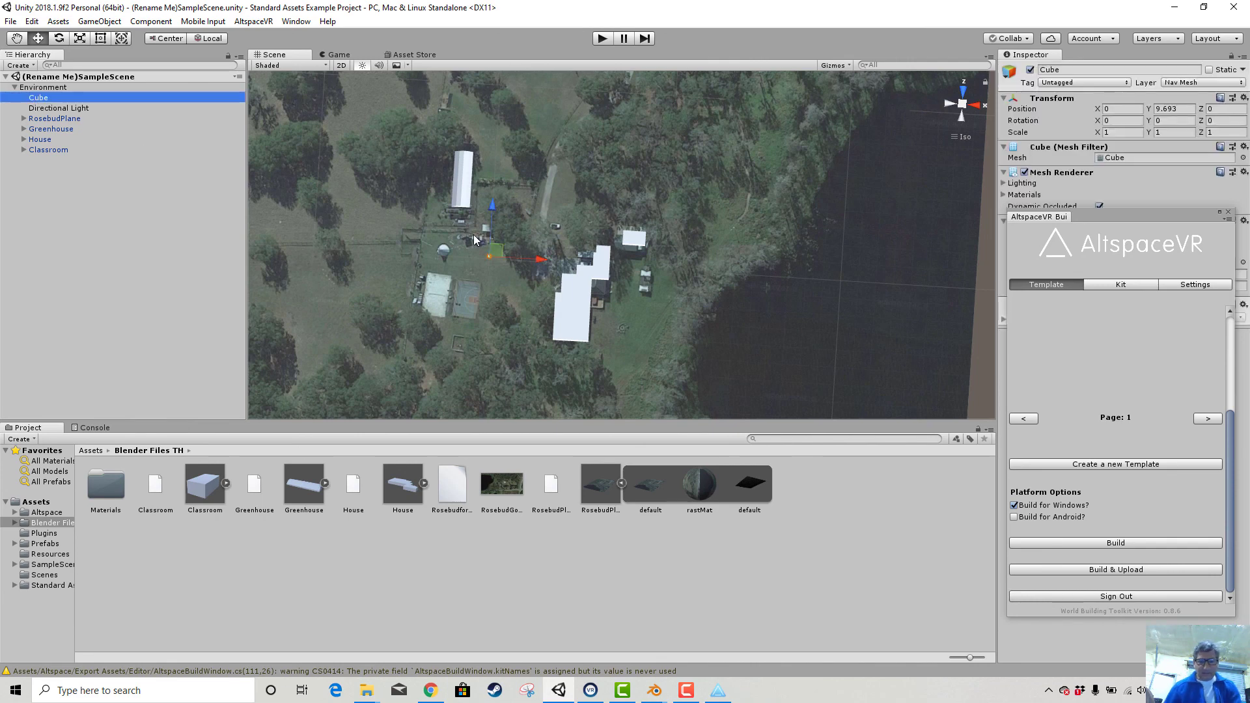
{"action": "key", "text": "f"}
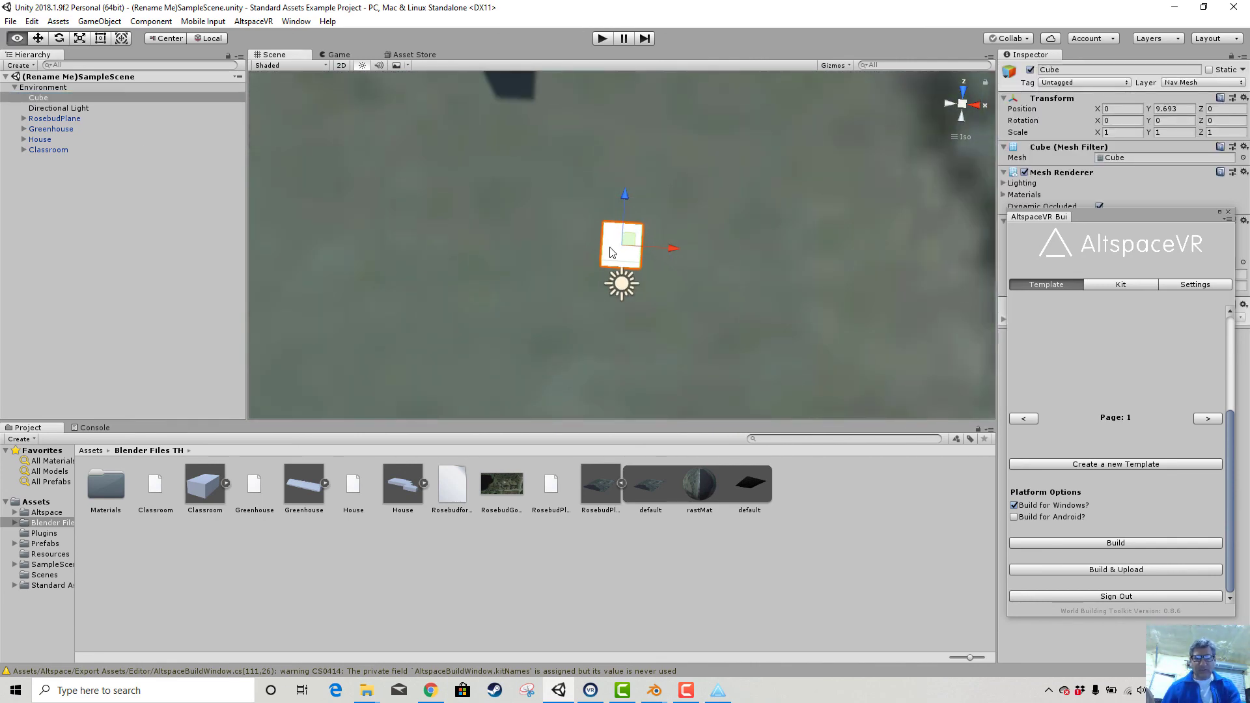
{"action": "right_click", "coordinate": [99, 98]}
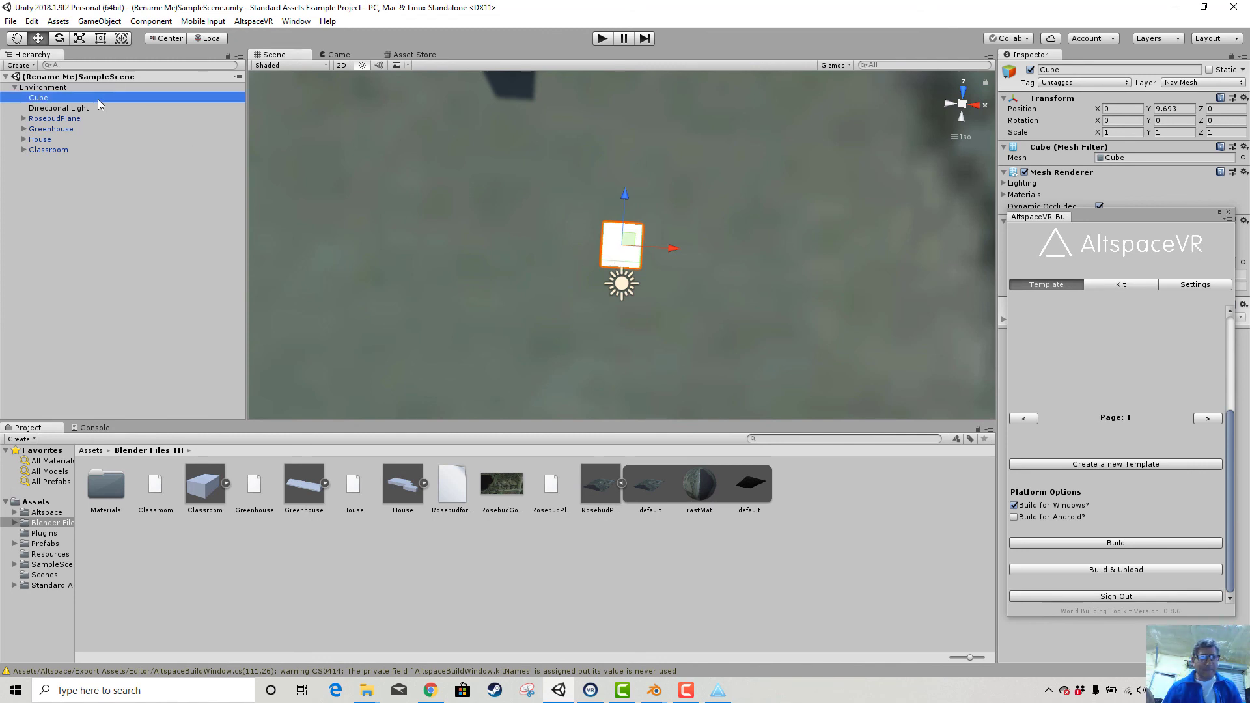
{"action": "left_click", "coordinate": [131, 170]}
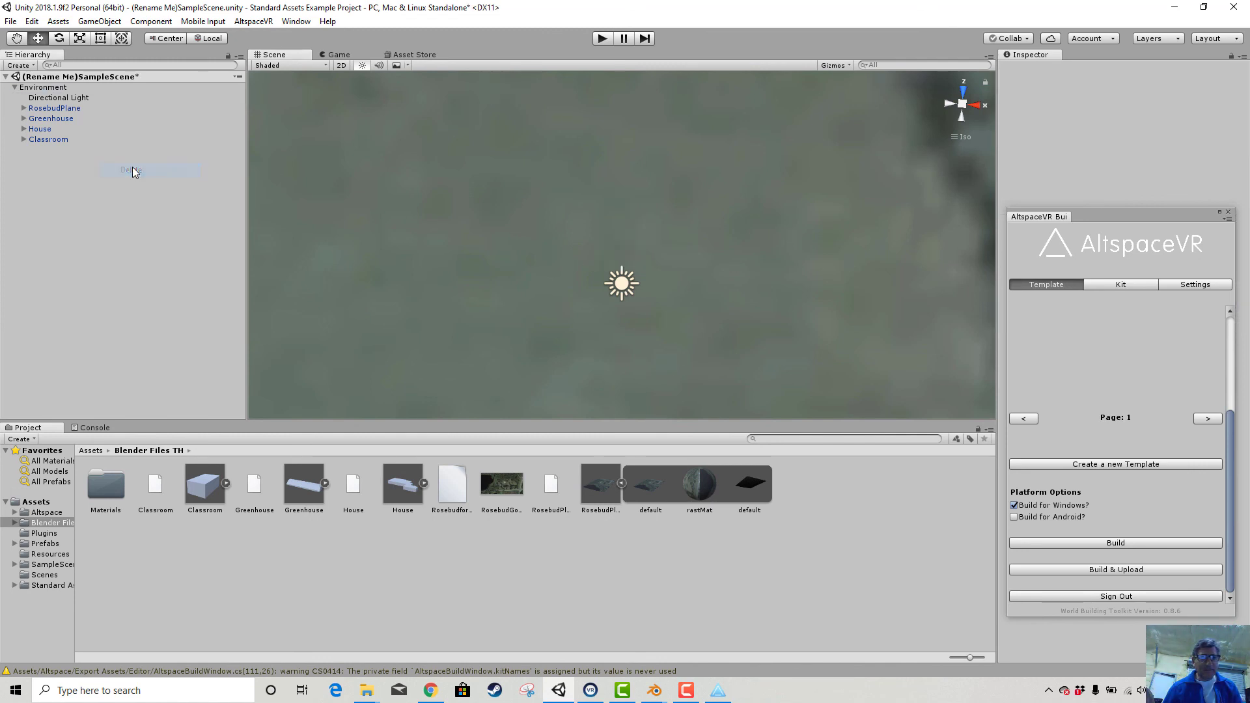
Inspect the ground plane and the placed buildings from an oblique overview of the scene
{"action": "scroll", "coordinate": [488, 253], "scroll_direction": "down", "scroll_amount": 5}
{"action": "scroll", "coordinate": [488, 250], "scroll_direction": "down", "scroll_amount": 10}
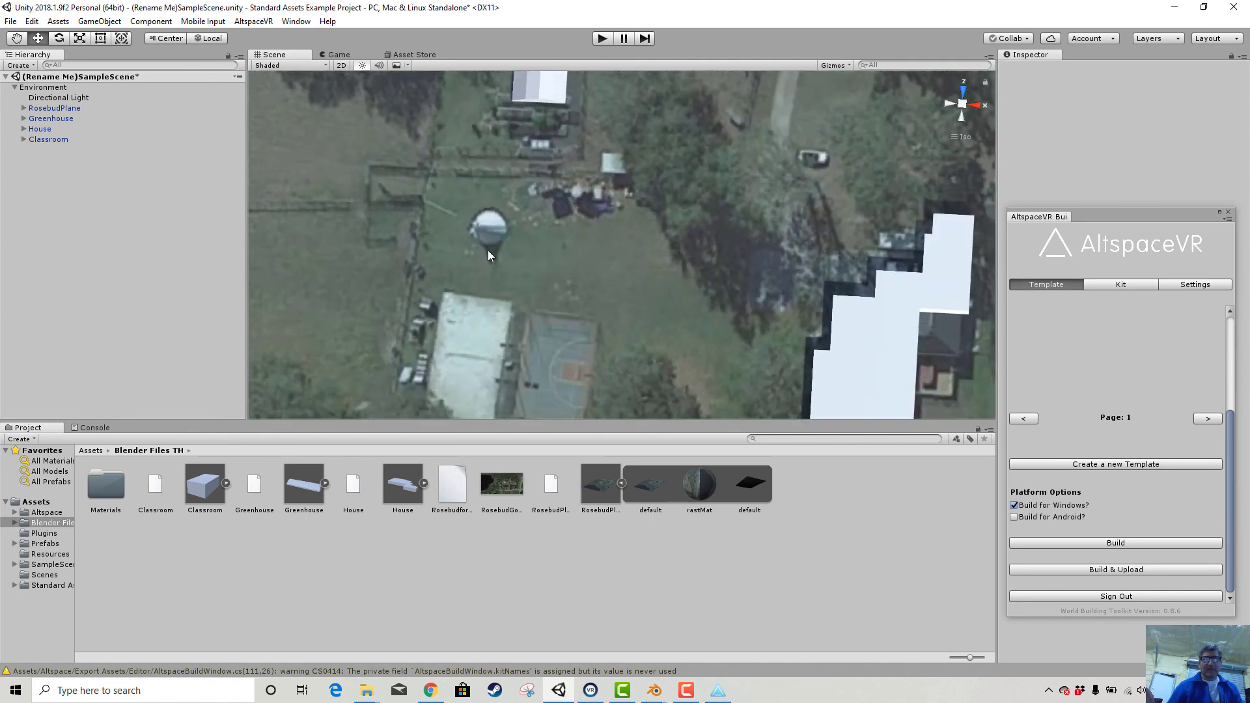
{"action": "left_click_drag", "start_coordinate": [502, 263], "coordinate": [679, 53], "text": "alt"}
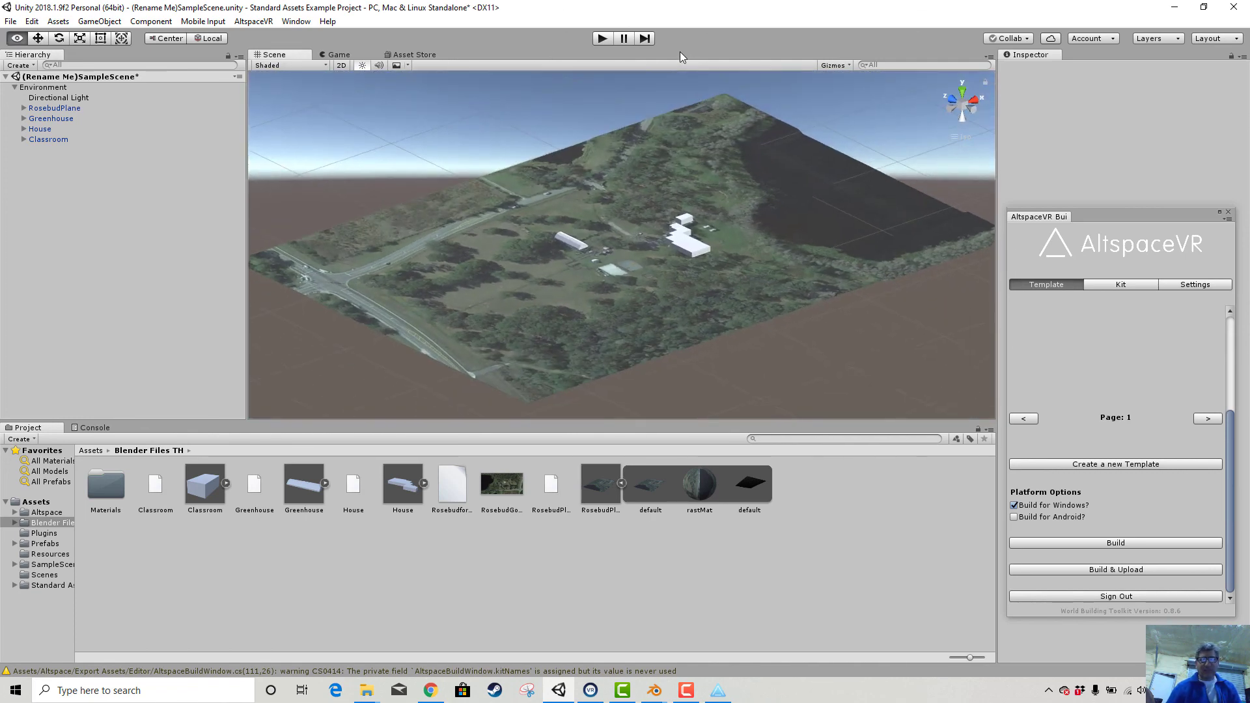
{"action": "scroll", "coordinate": [723, 303], "scroll_direction": "up", "scroll_amount": 8}
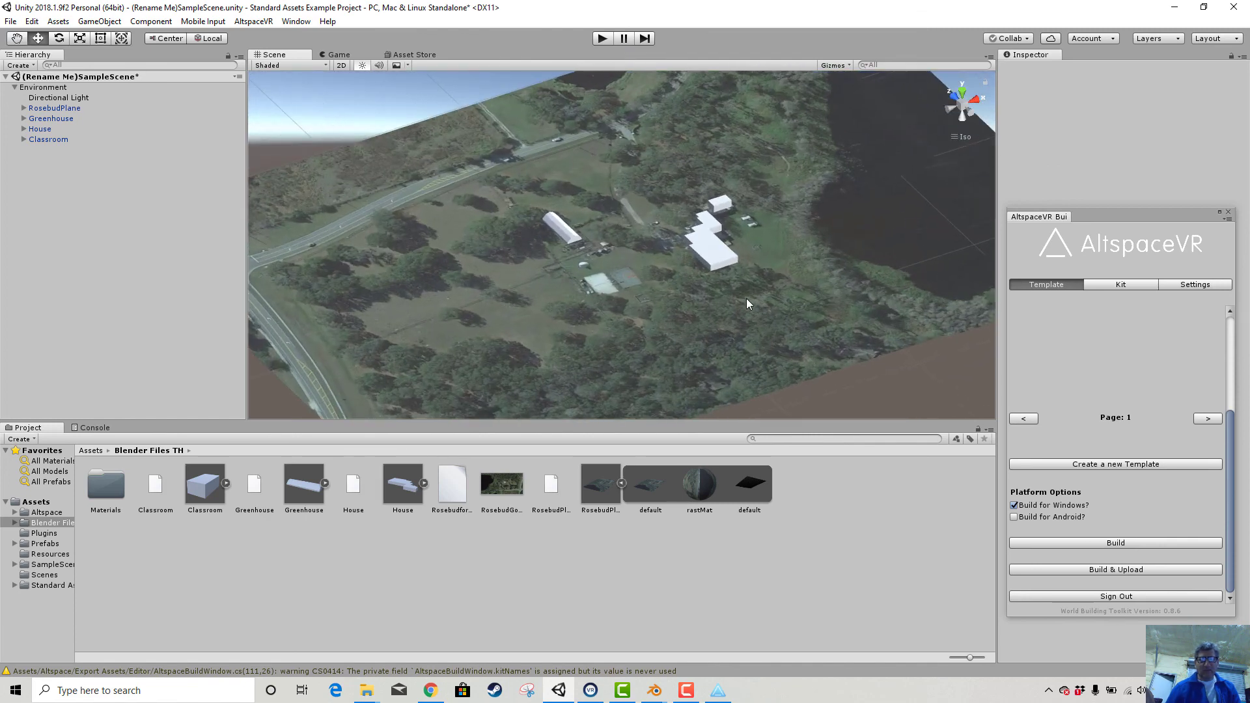